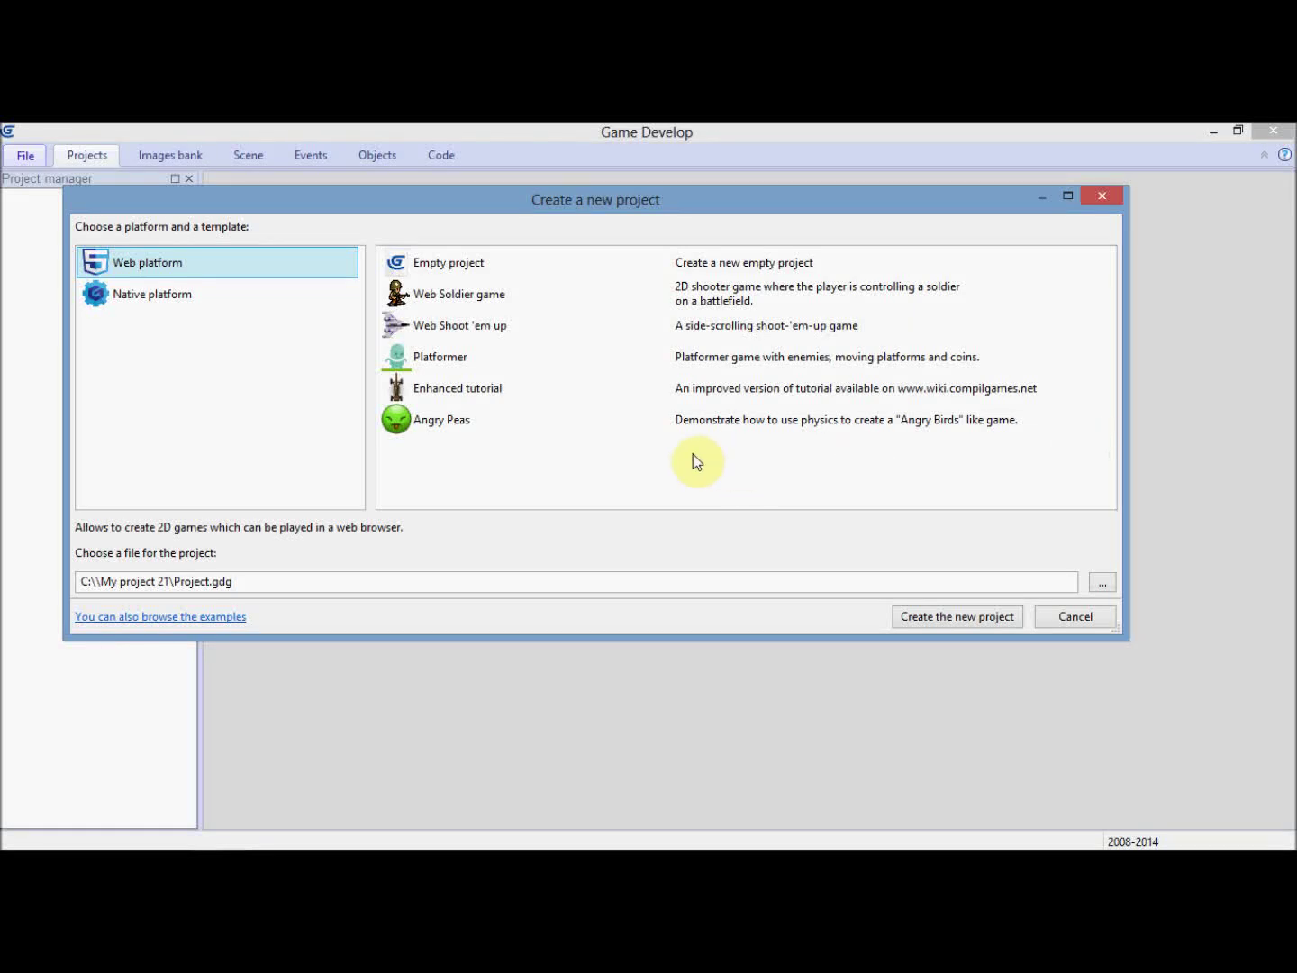
Create an empty Web platform project, Project.gdg in My project 21
click(458, 260)
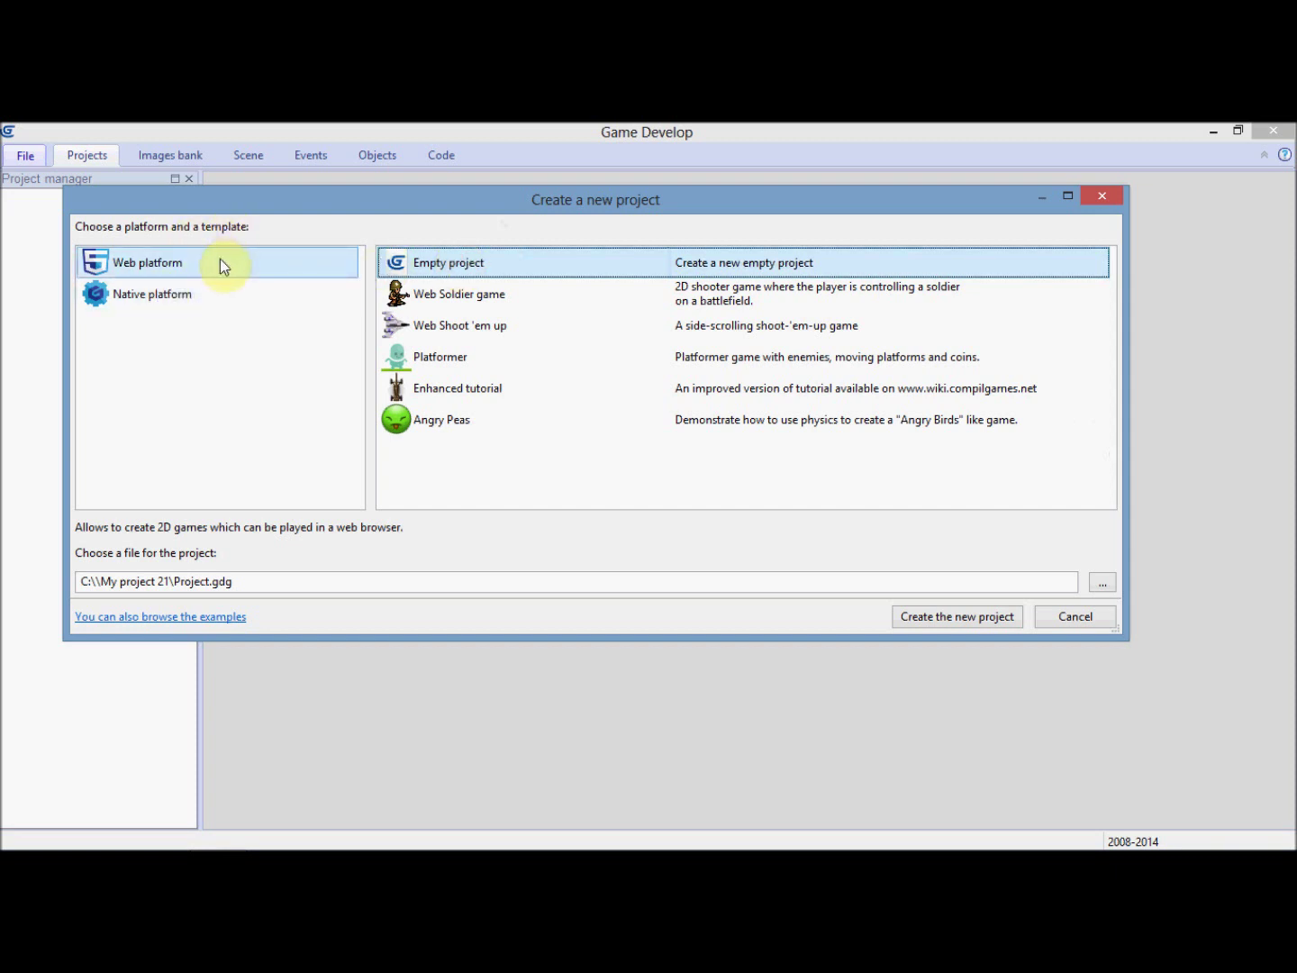
click(127, 263)
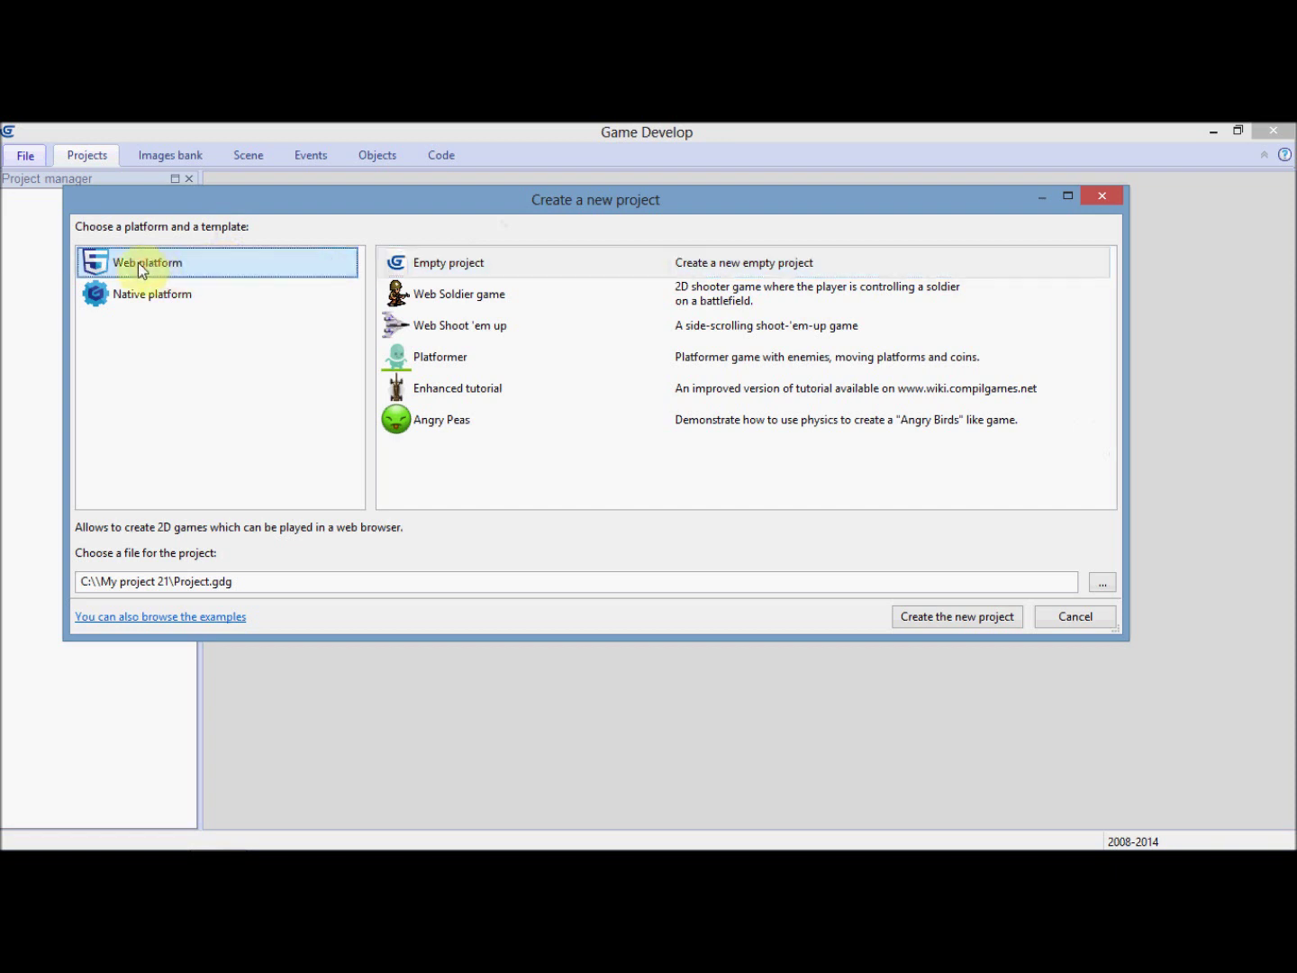
click(435, 271)
click(932, 617)
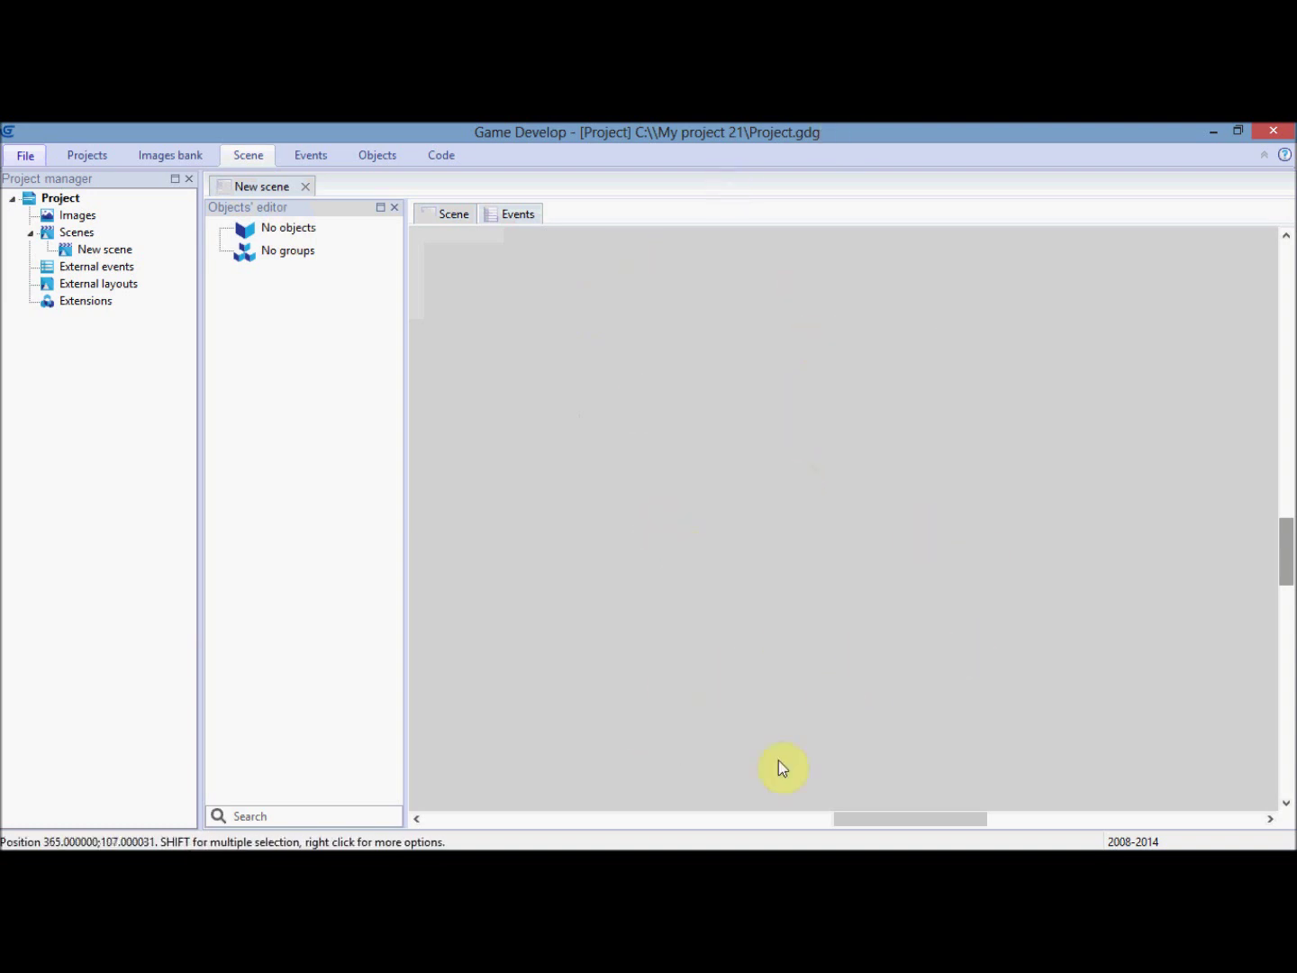
Add a Sprite object named playership to New scene and open its sprite editor
right_click(275, 227)
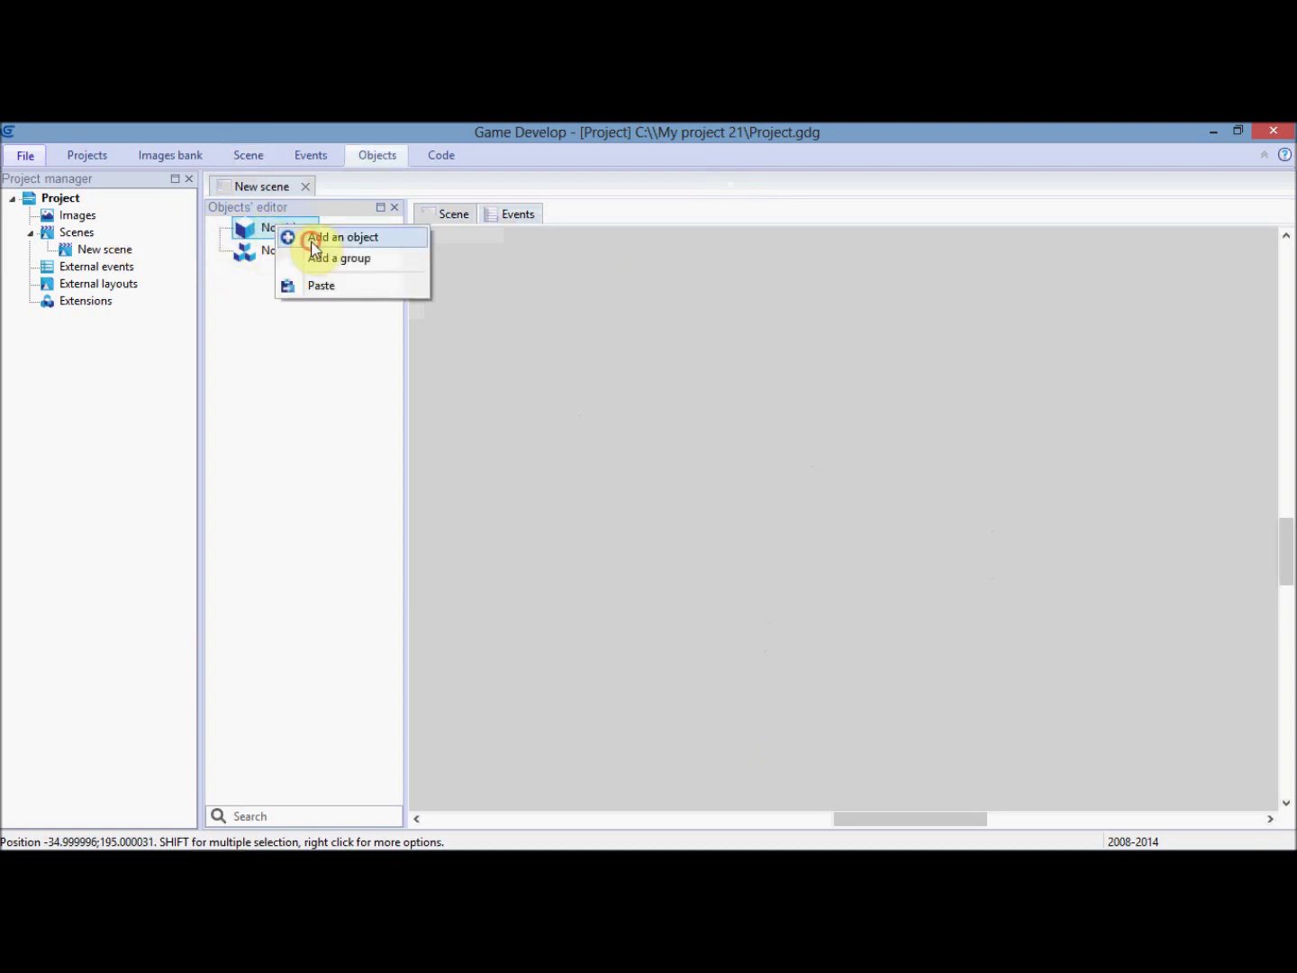
click(313, 239)
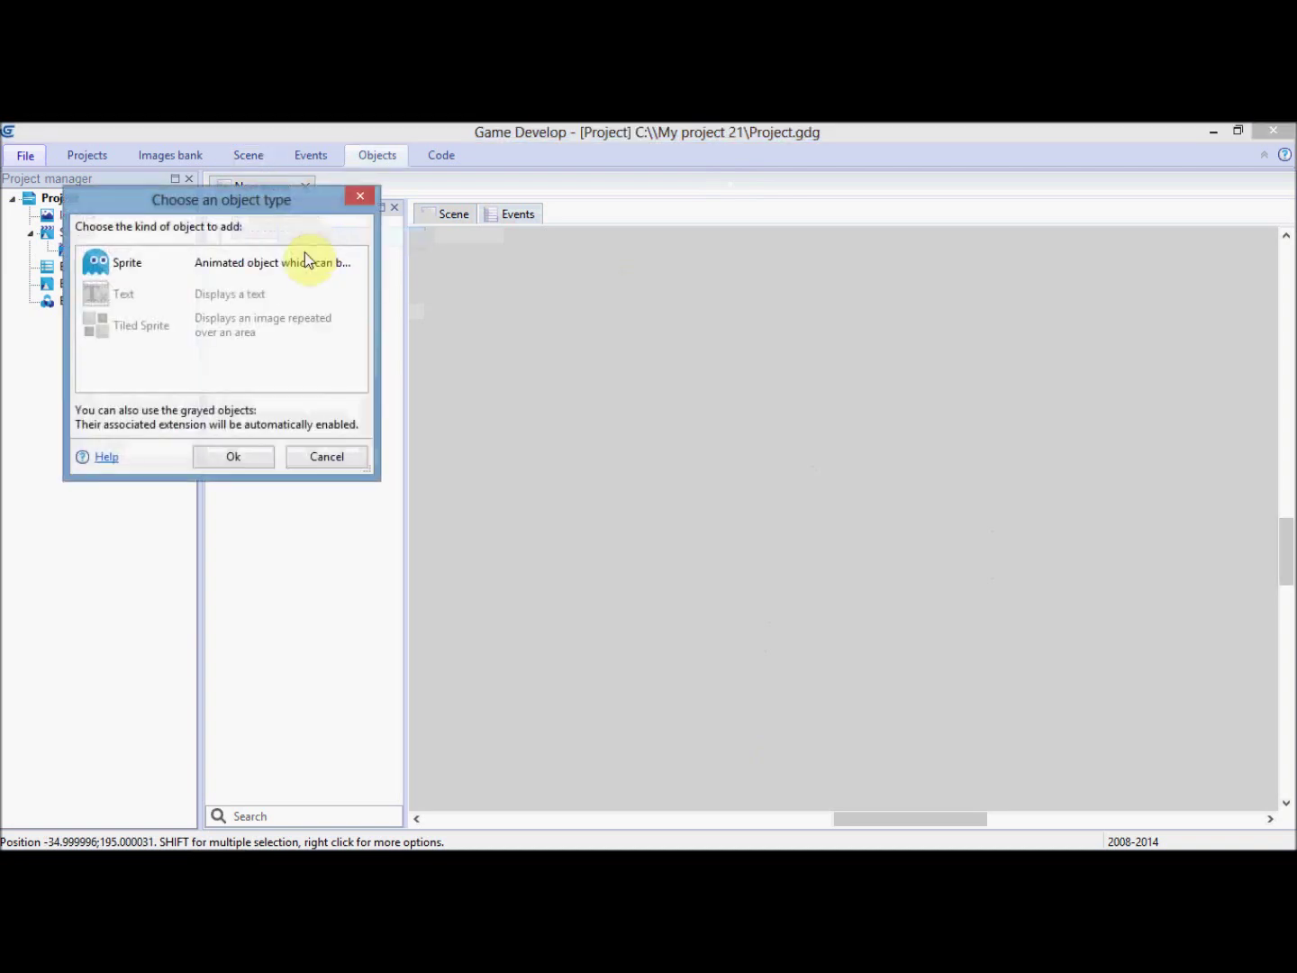
double_click(164, 264)
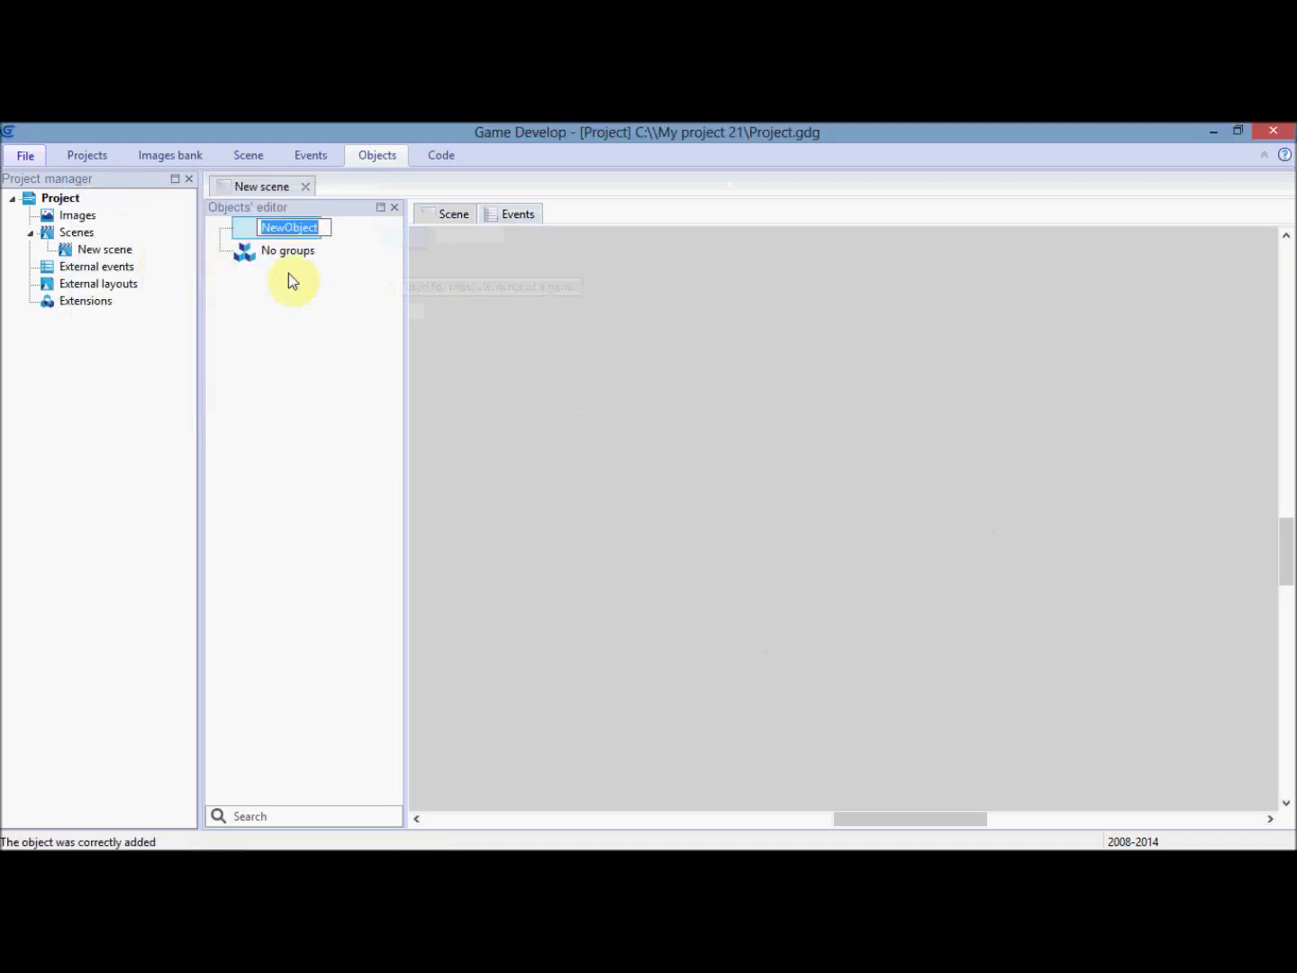
text(playership)
key(Return)
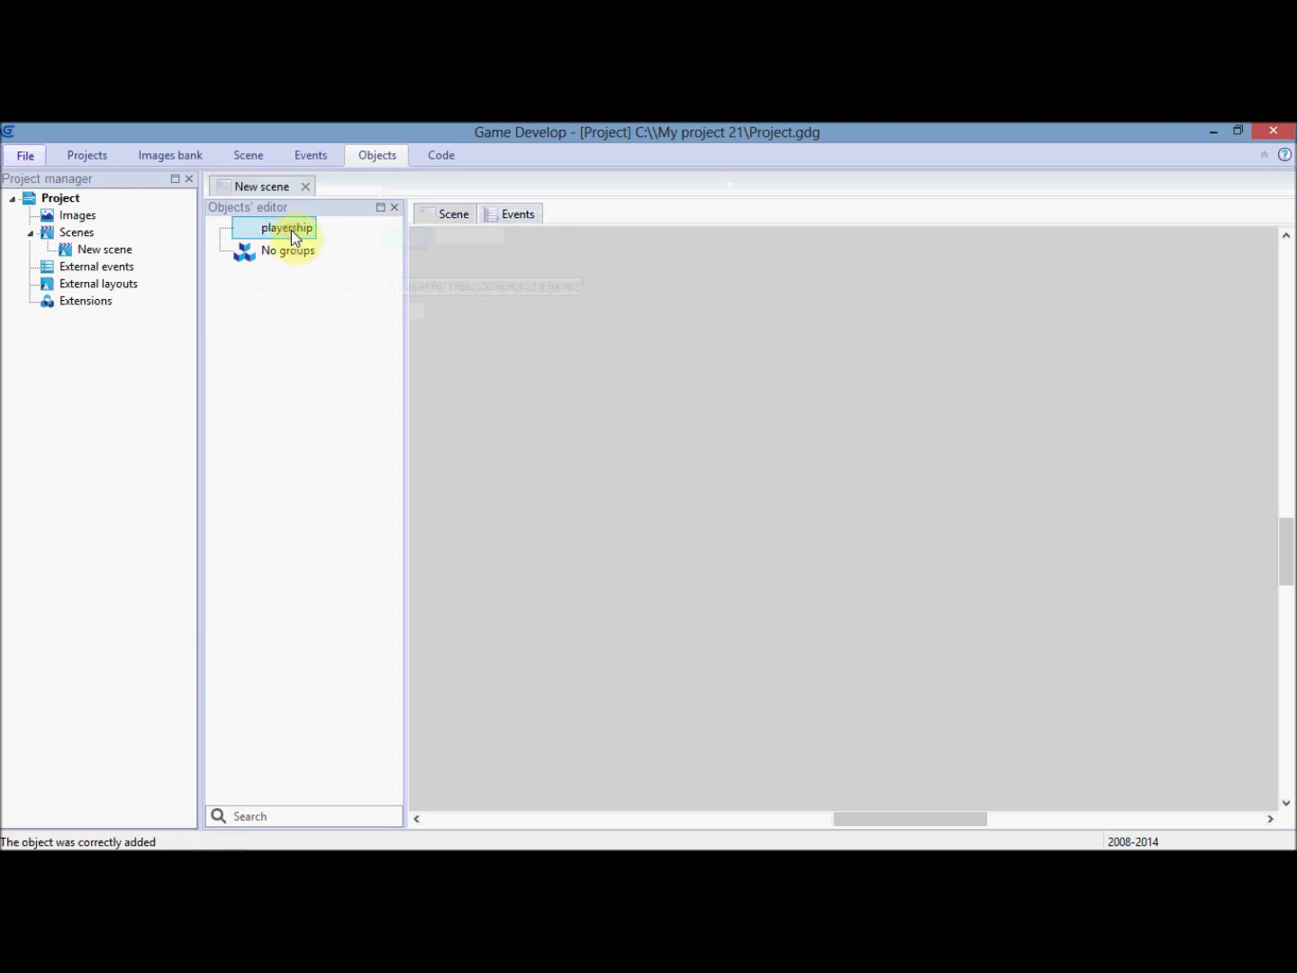
double_click(294, 232)
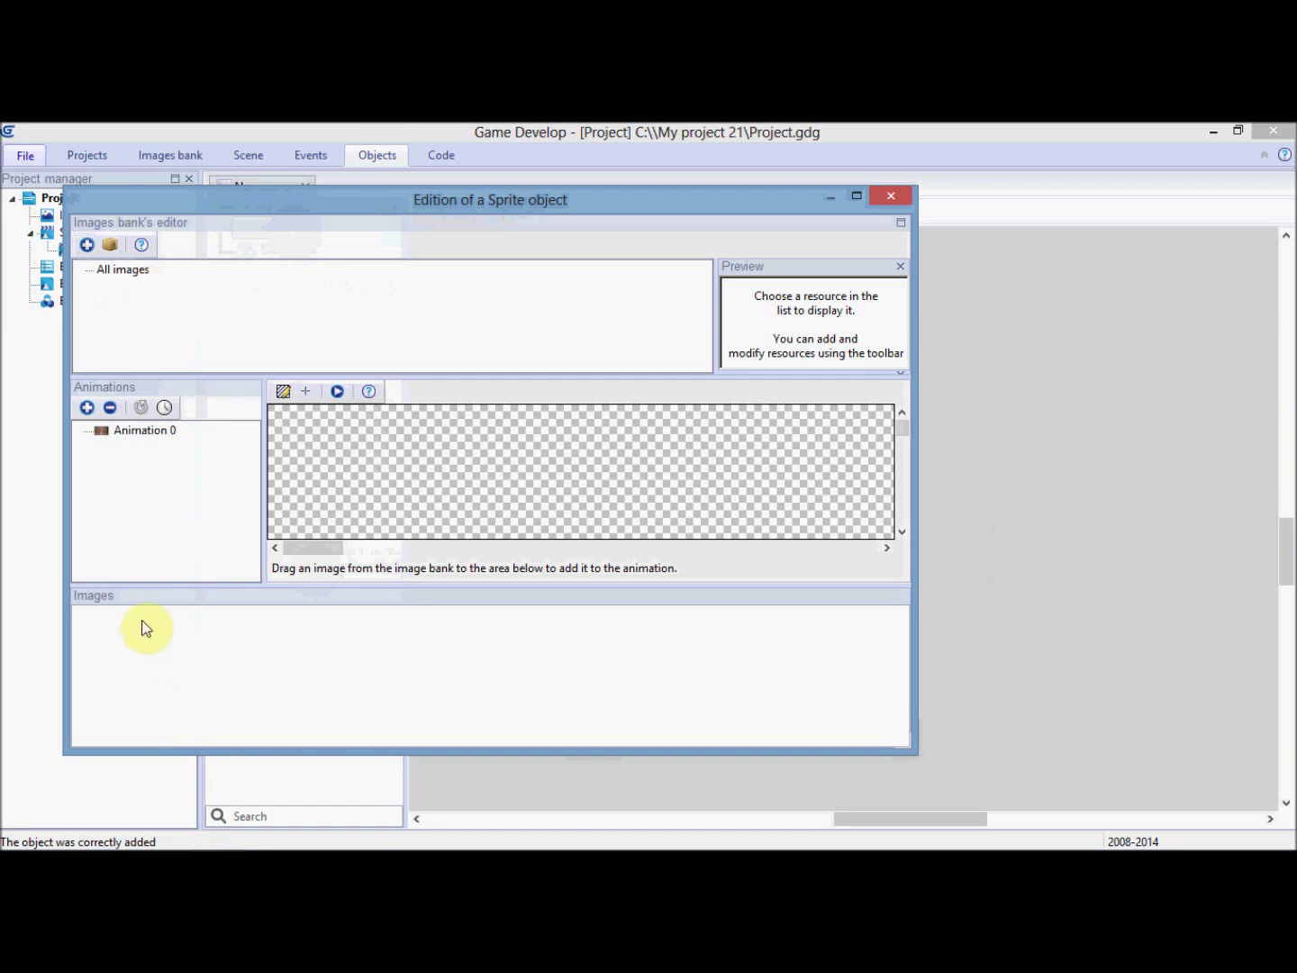
Import speedship.png from images > asteroids > millionthvector into the image bank
click(86, 246)
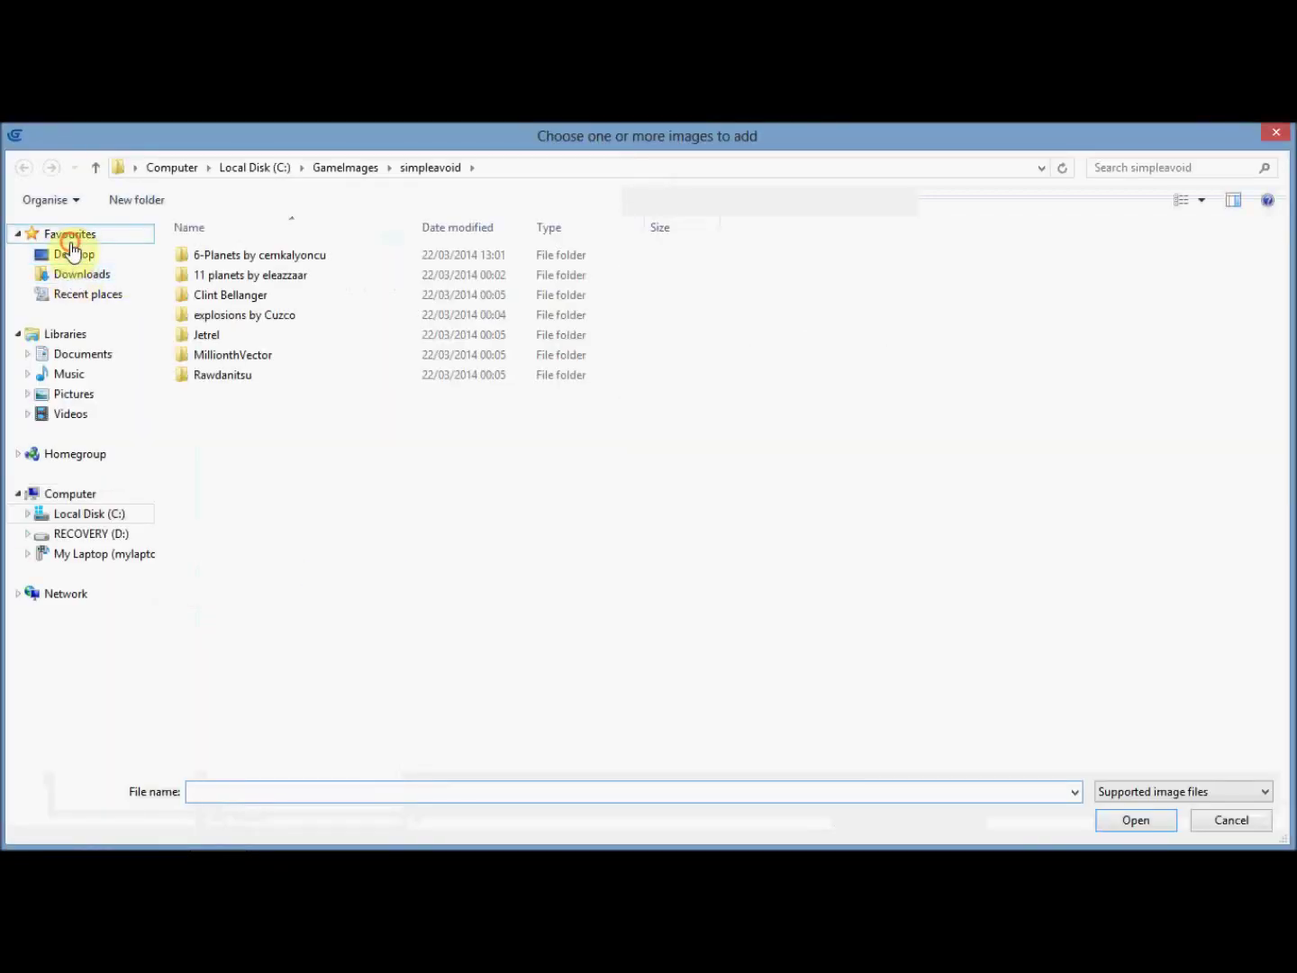
click(70, 234)
click(71, 254)
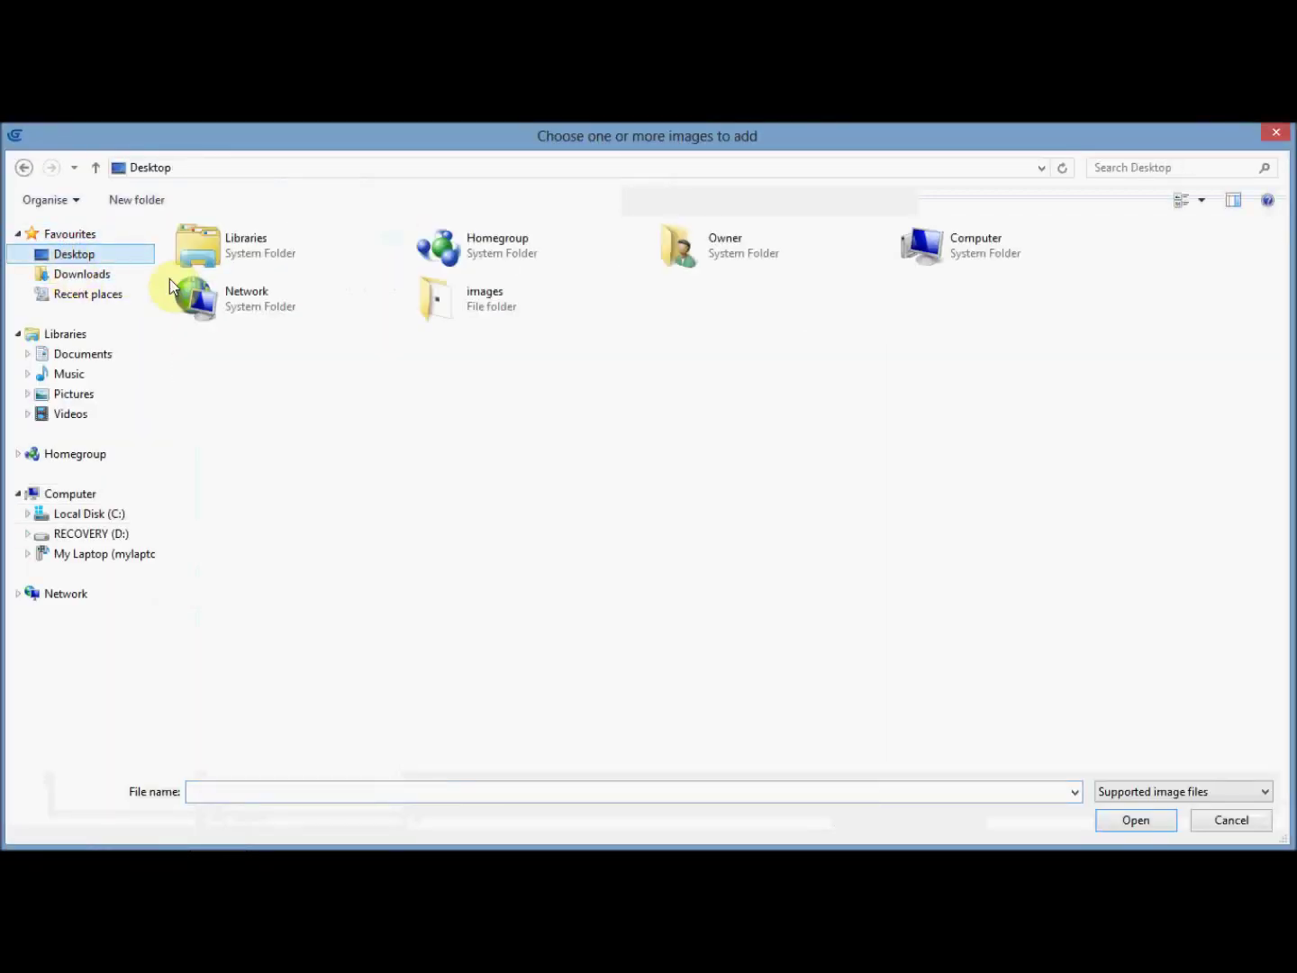
double_click(477, 308)
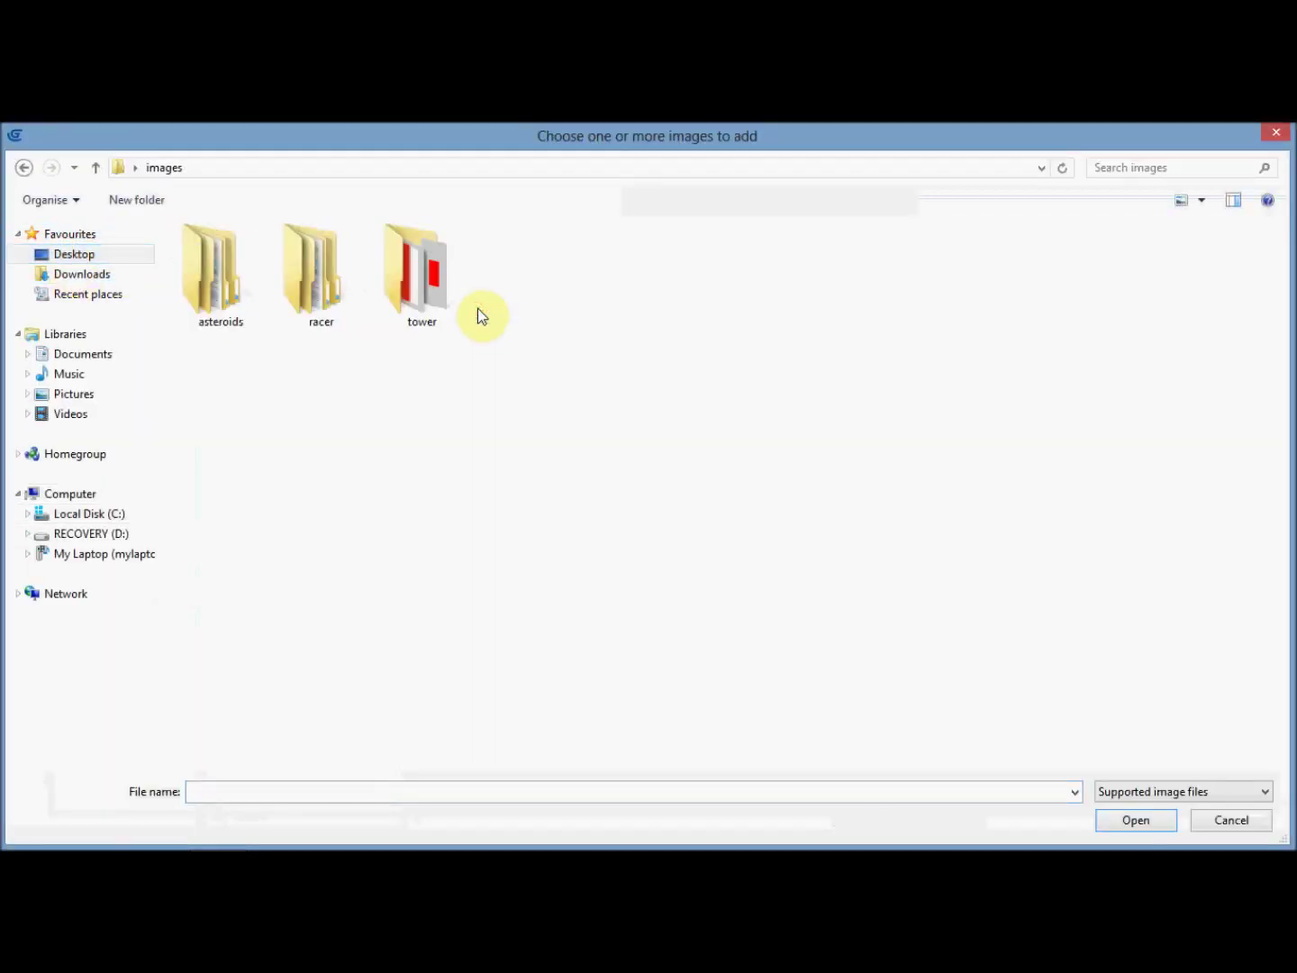
double_click(238, 294)
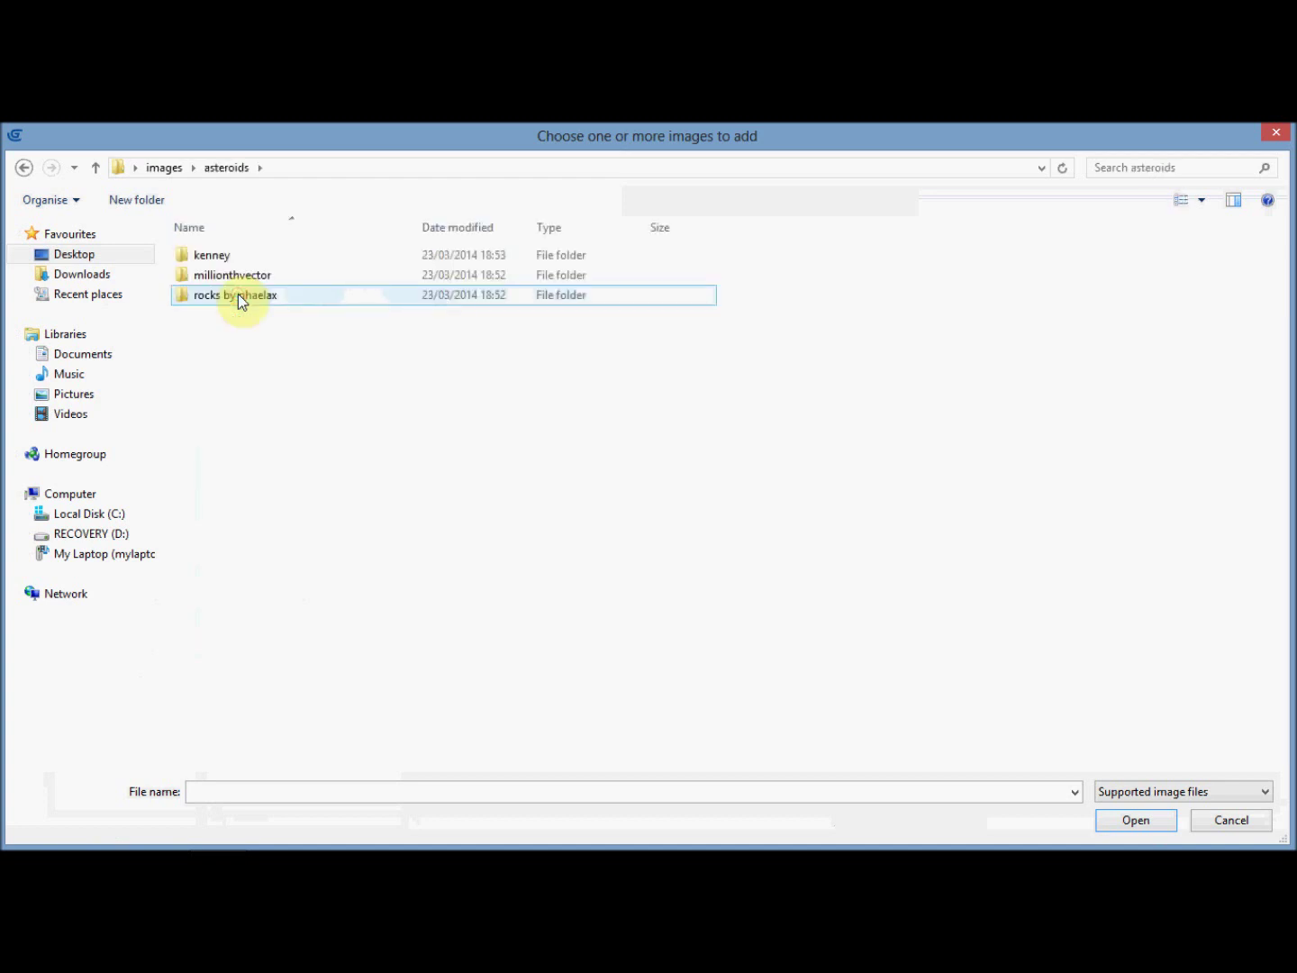
double_click(244, 281)
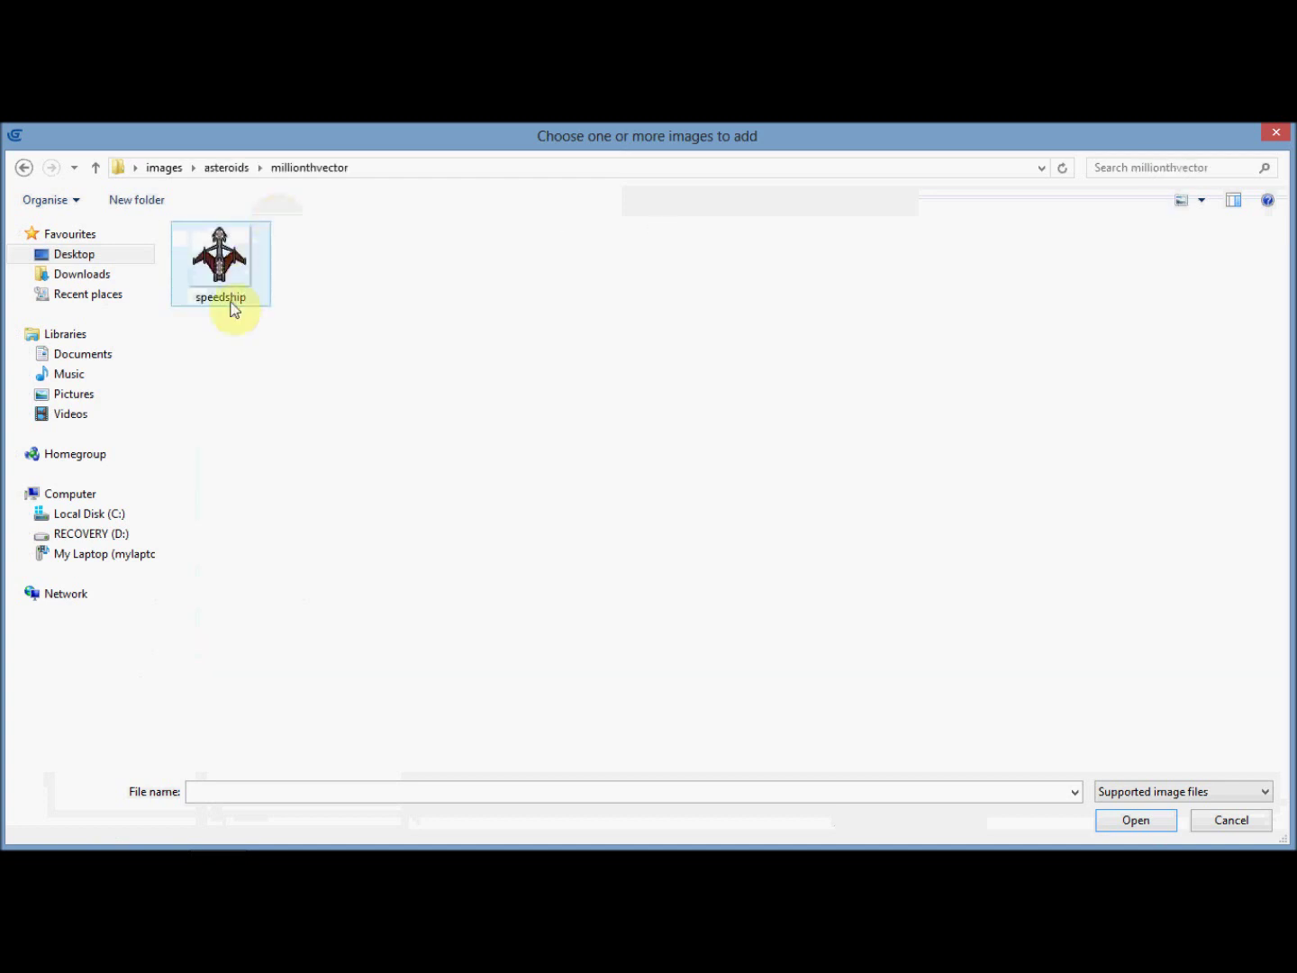
click(224, 280)
double_click(224, 279)
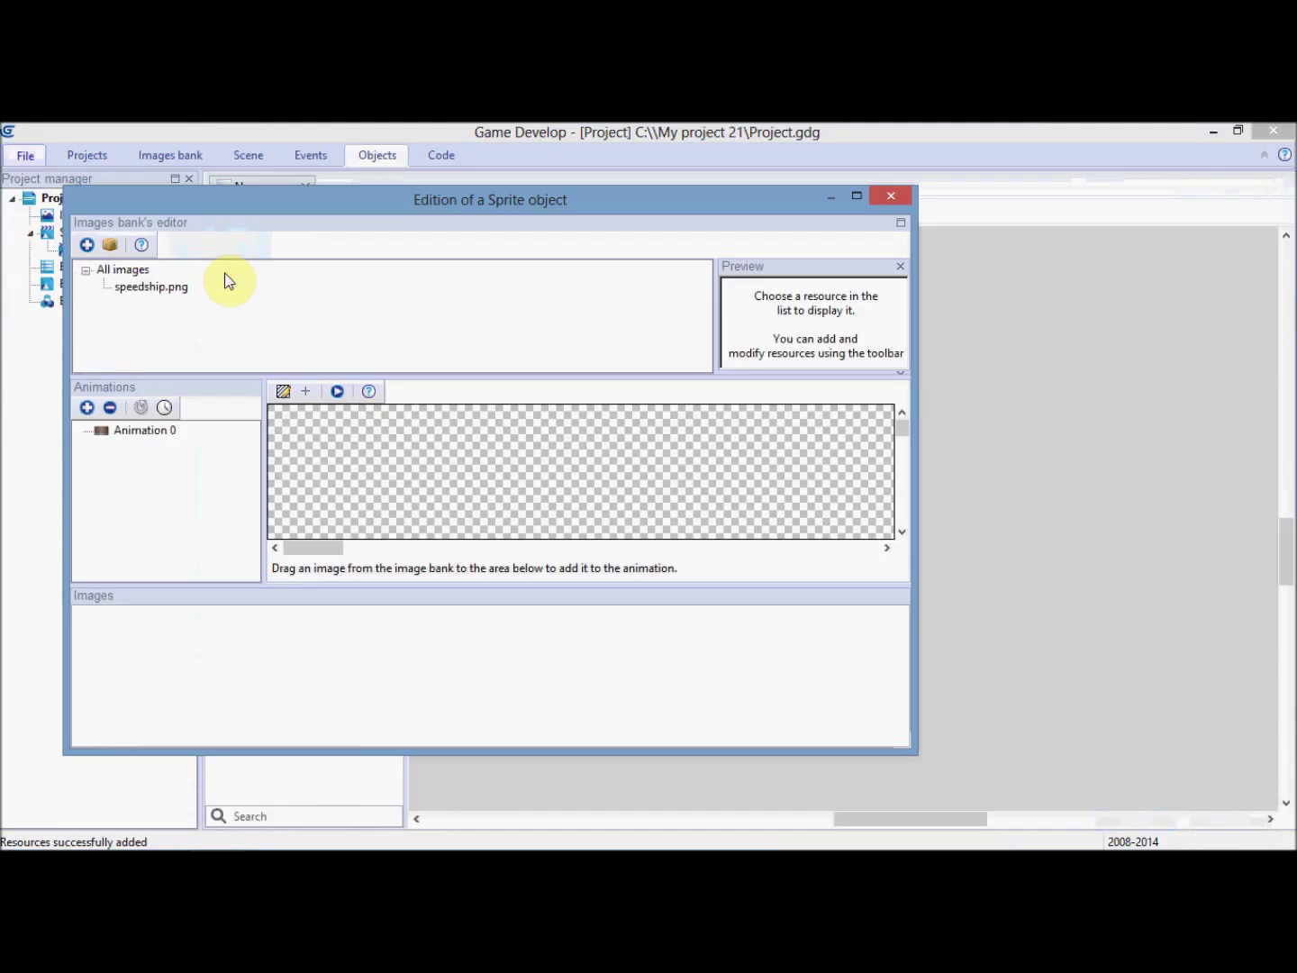
Set speedship.png as Animation 0's frame and close the sprite editor
click(151, 287)
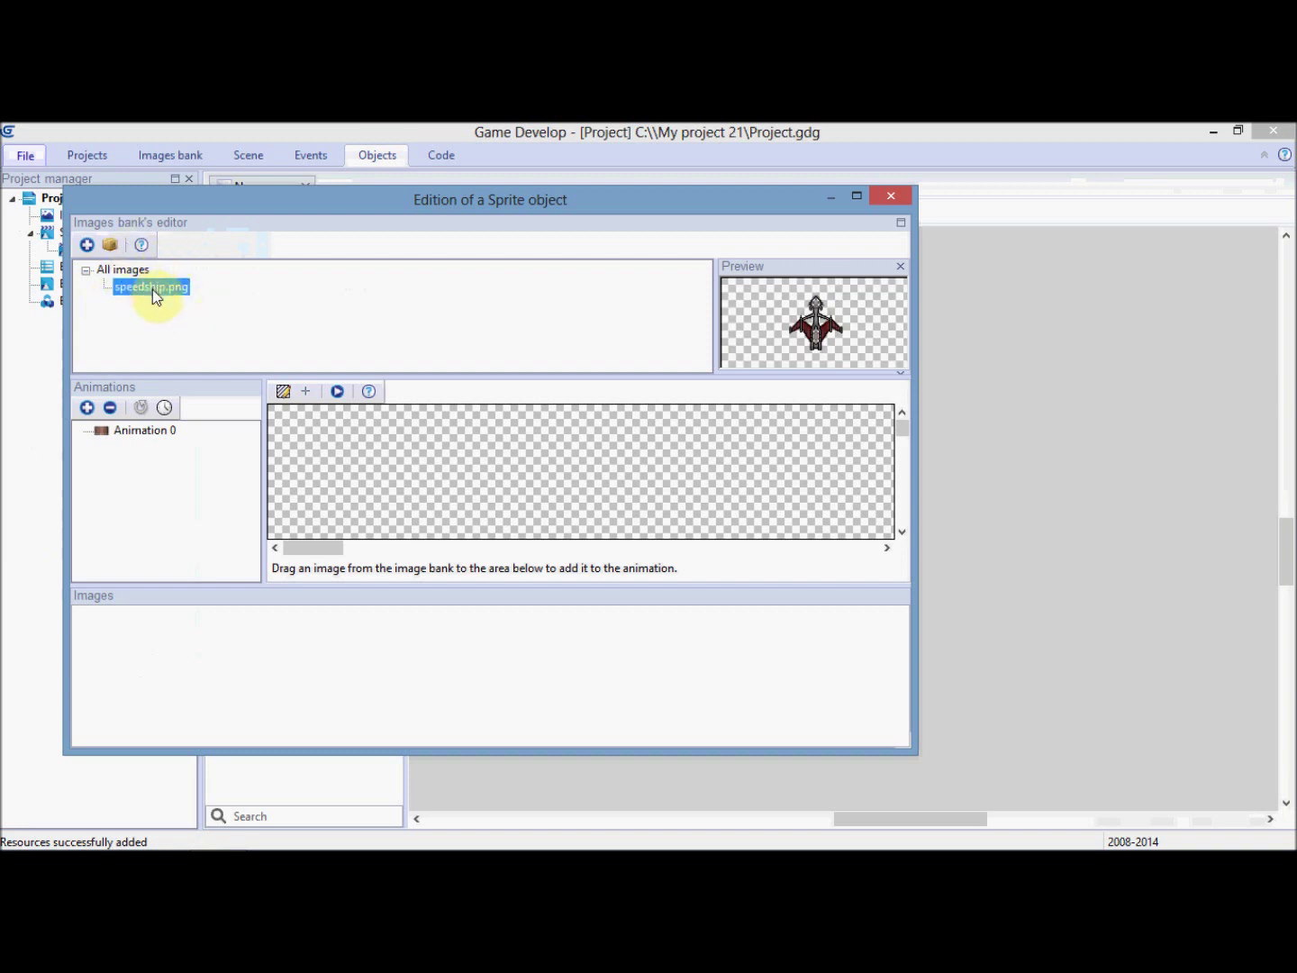
drag(159, 290, 191, 656)
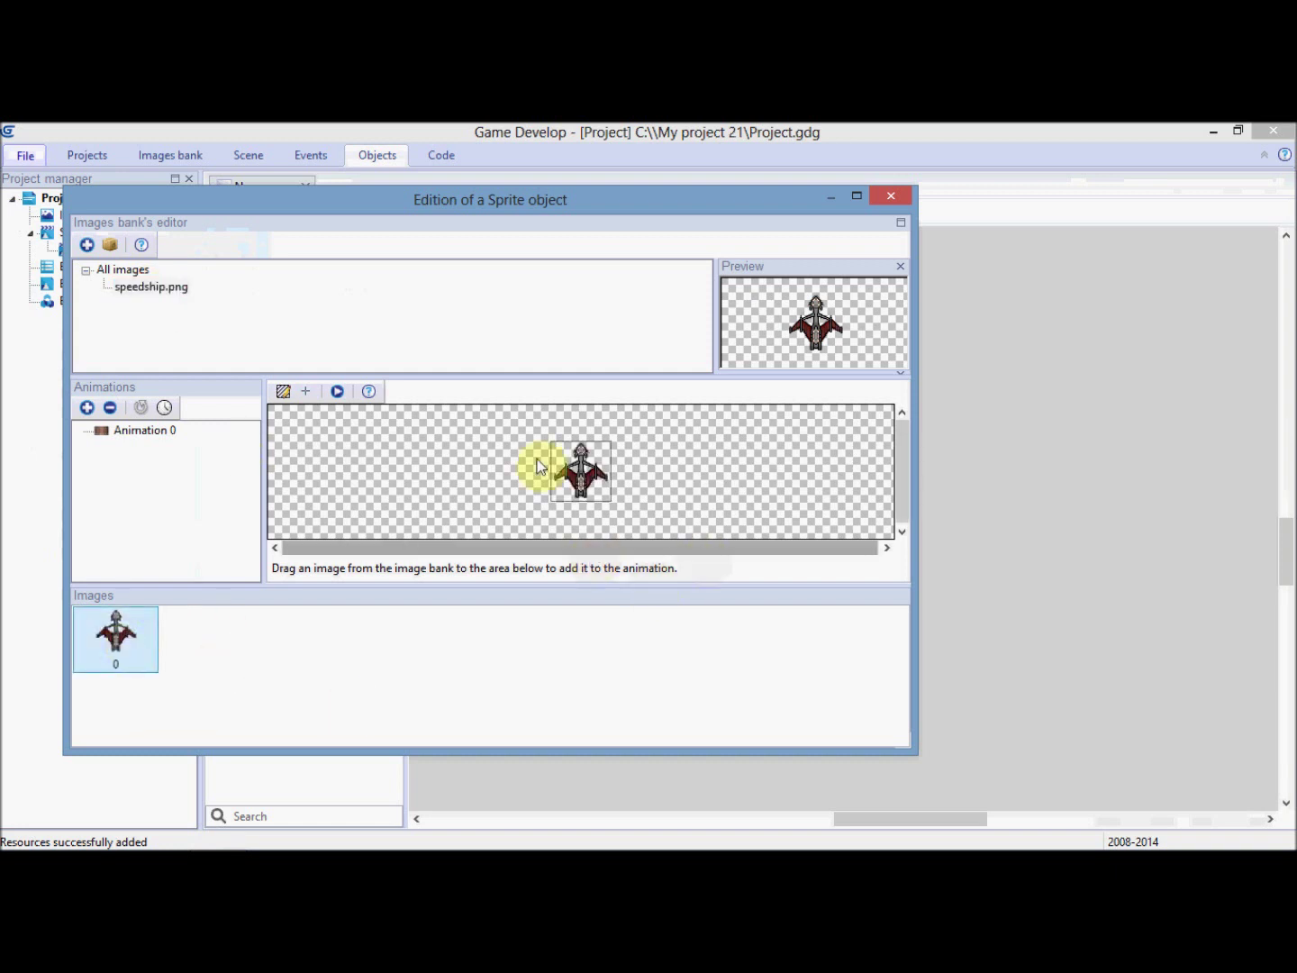
click(892, 200)
Drop a playership instance near the middle of New scene, deselect it, and go to Events
mouse_move(275, 227)
mouse_down()
mouse_move(240, 246)
mouse_move(248, 231)
mouse_move(254, 239)
mouse_up()
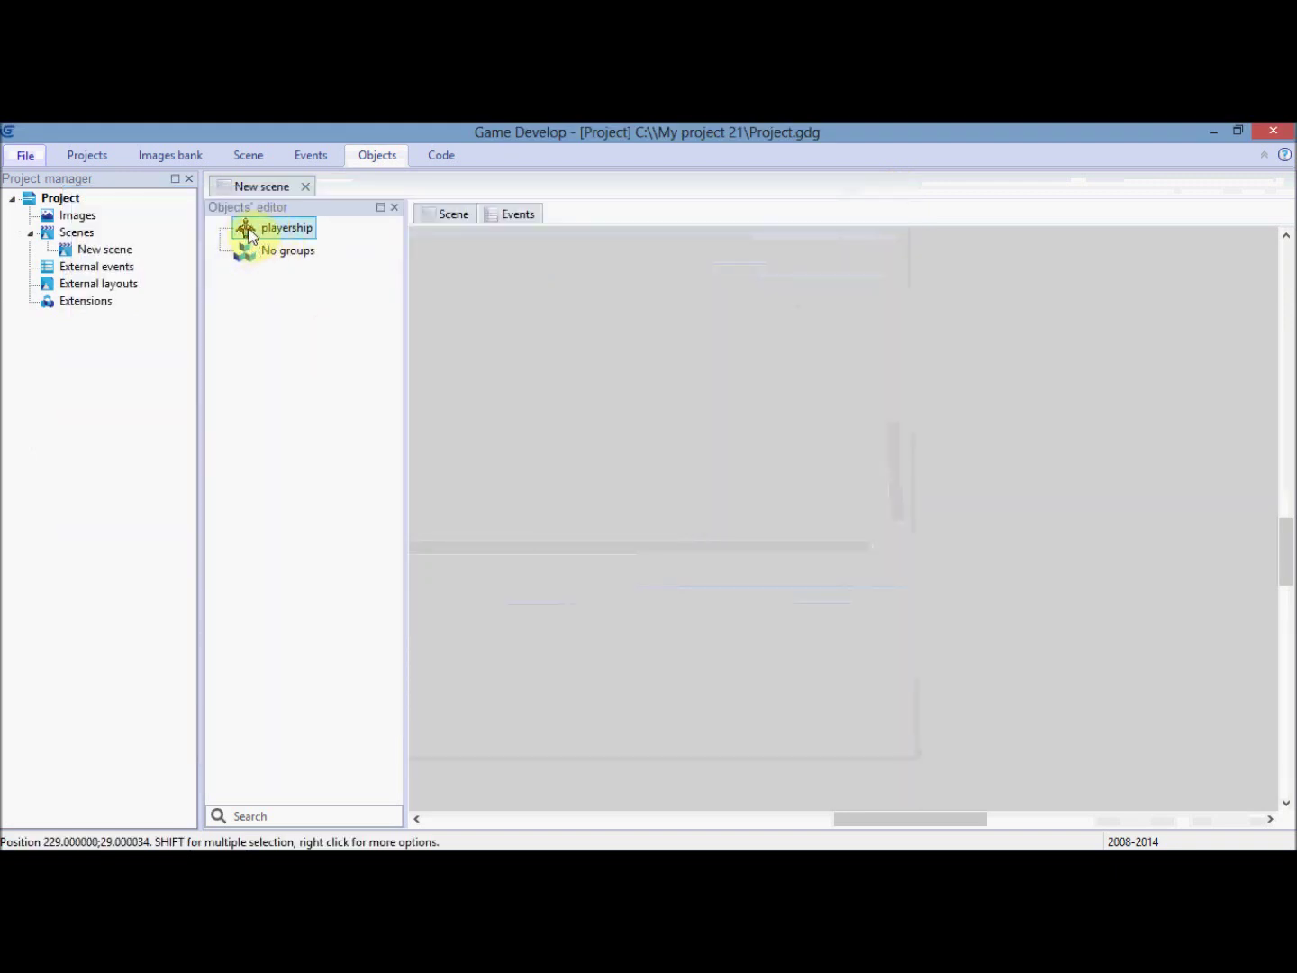
drag(248, 231, 824, 522)
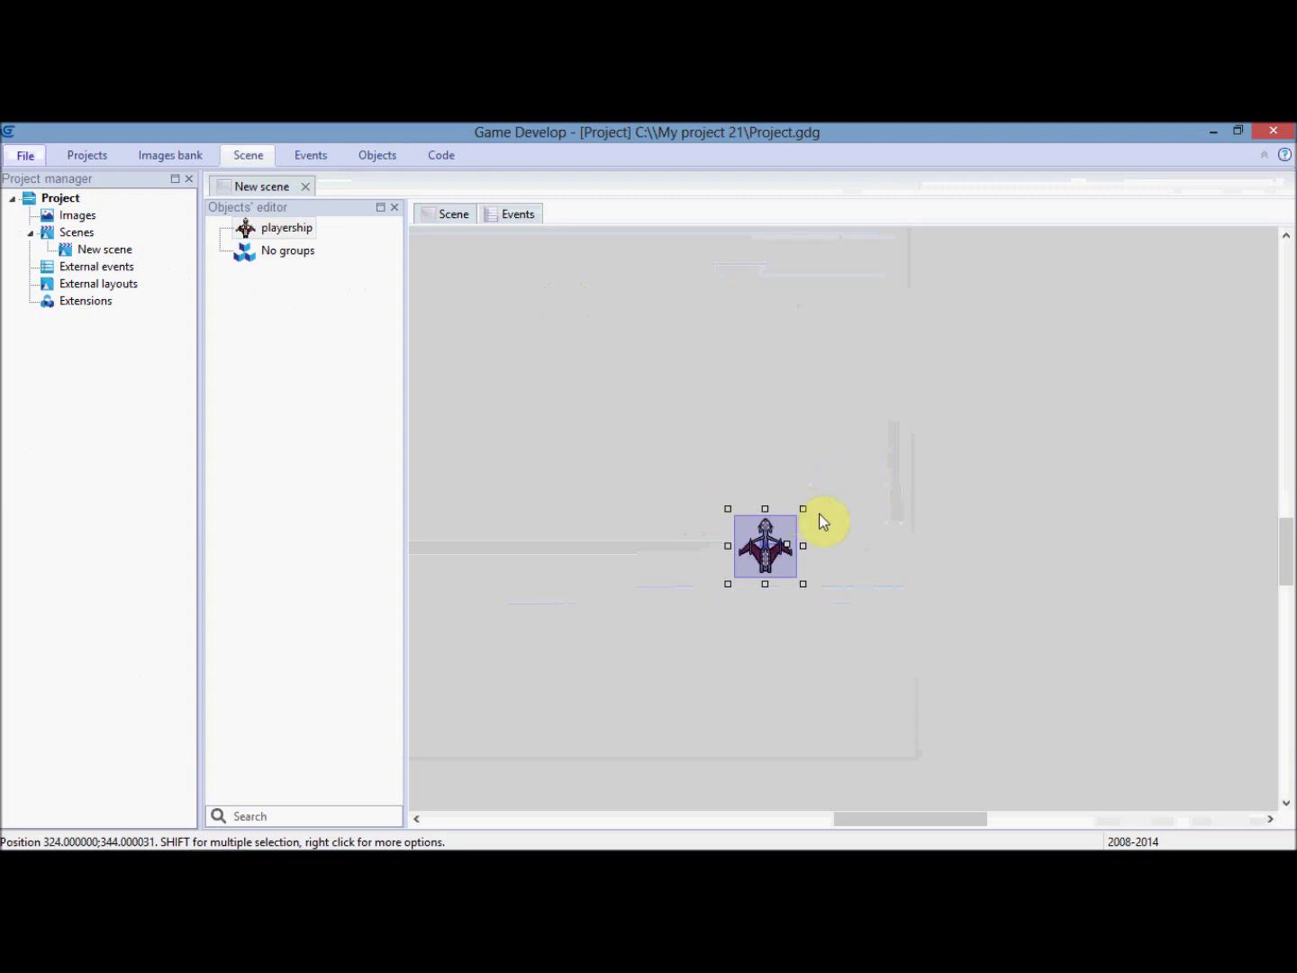
click(716, 559)
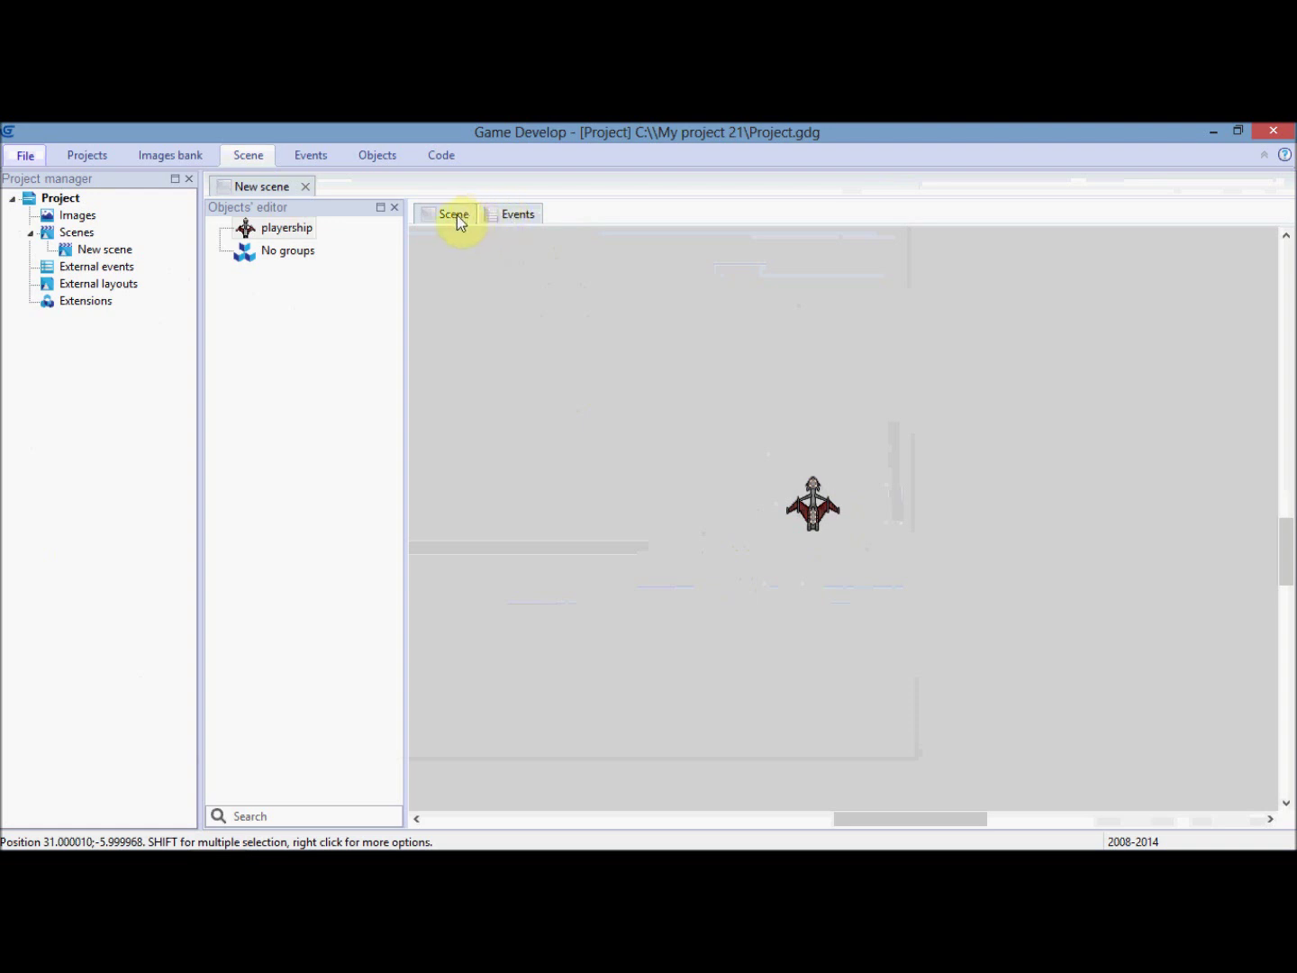
click(518, 216)
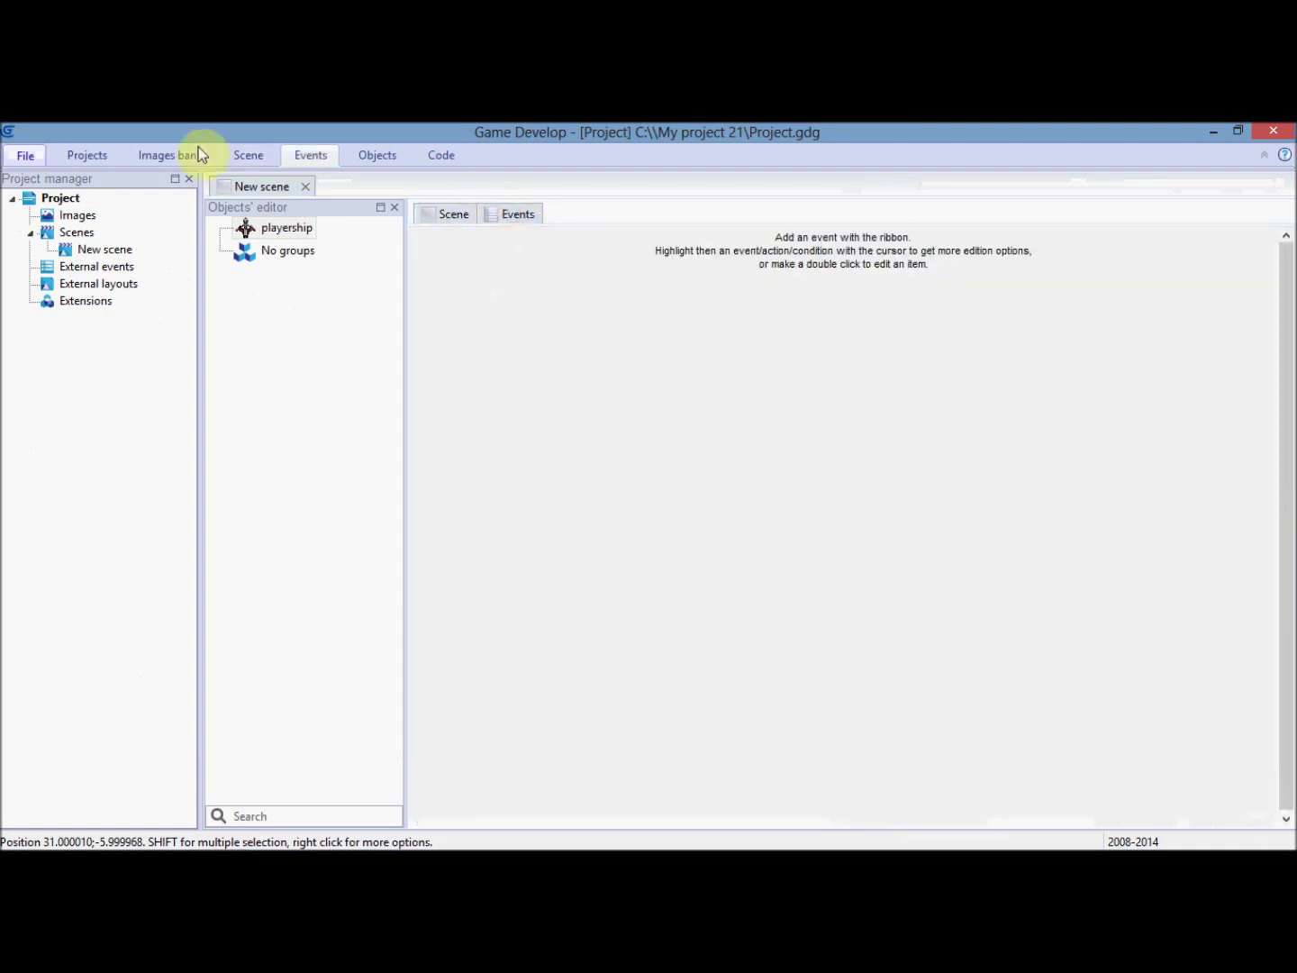
Add a new event with the condition: timer "movetimer" greater than 0.05 seconds
click(1264, 159)
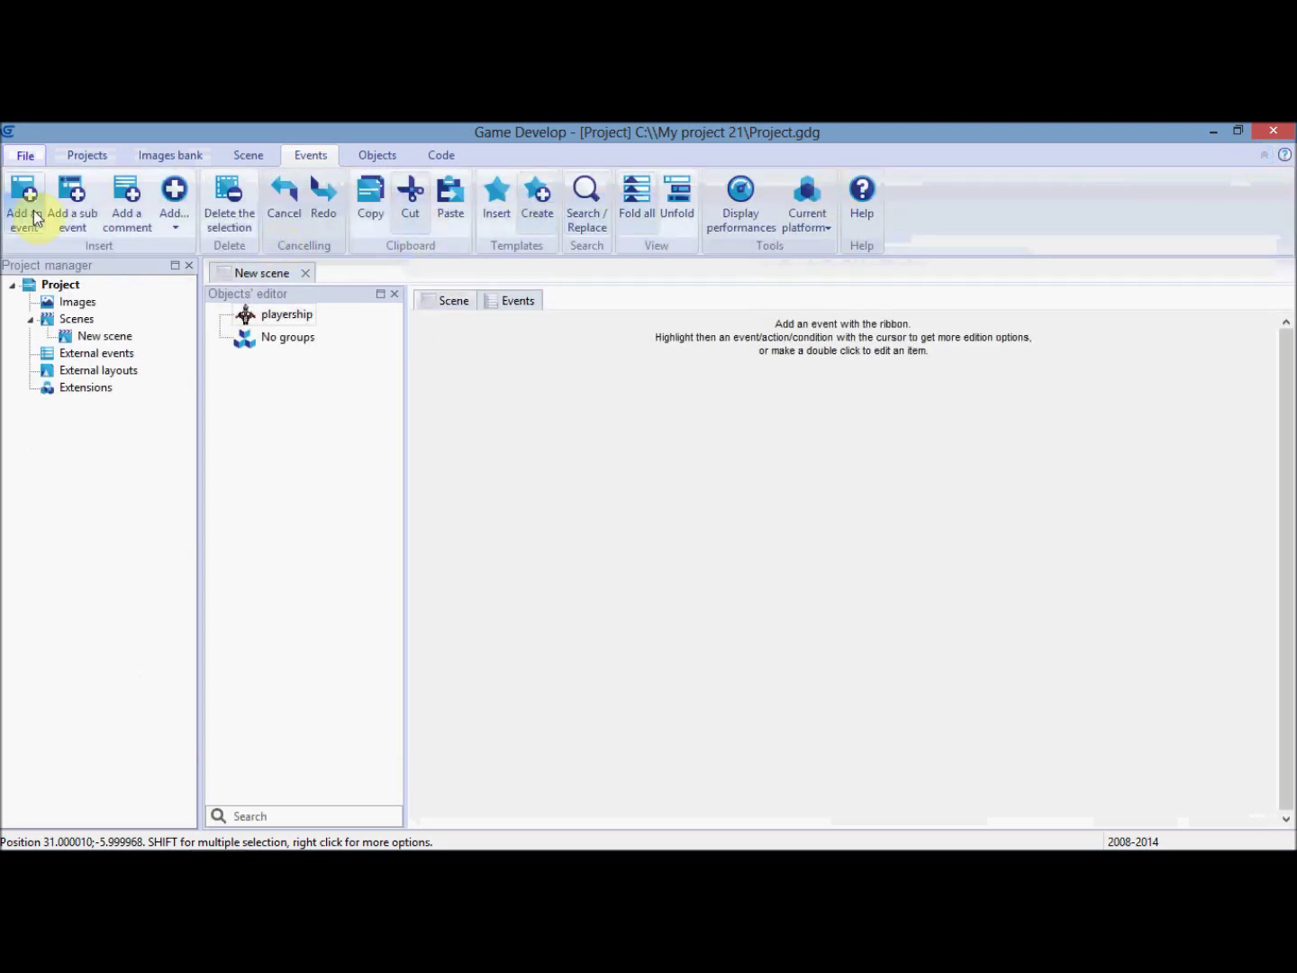
click(25, 199)
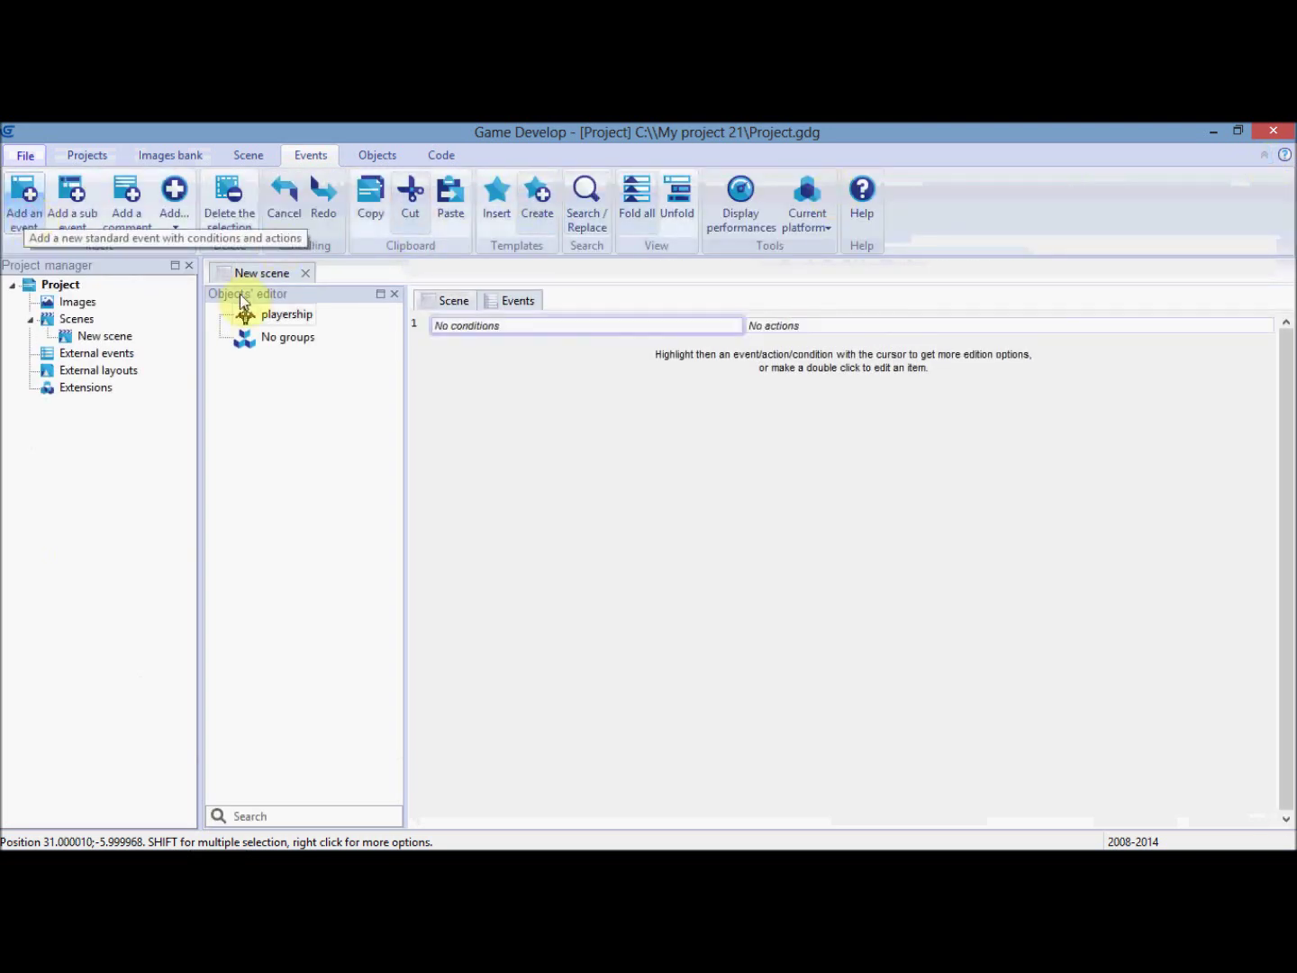
click(487, 345)
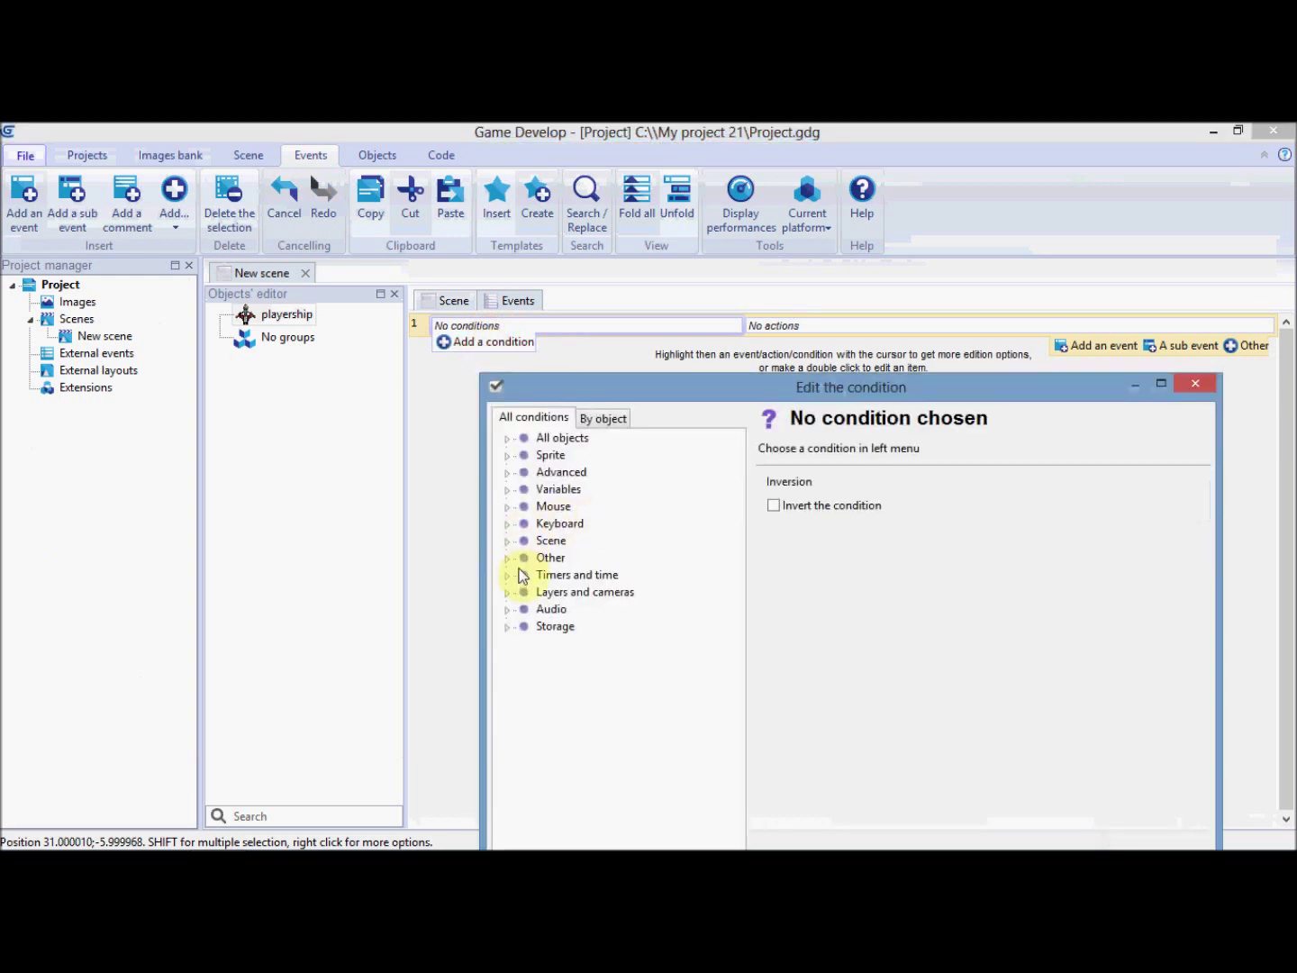
click(510, 575)
click(586, 611)
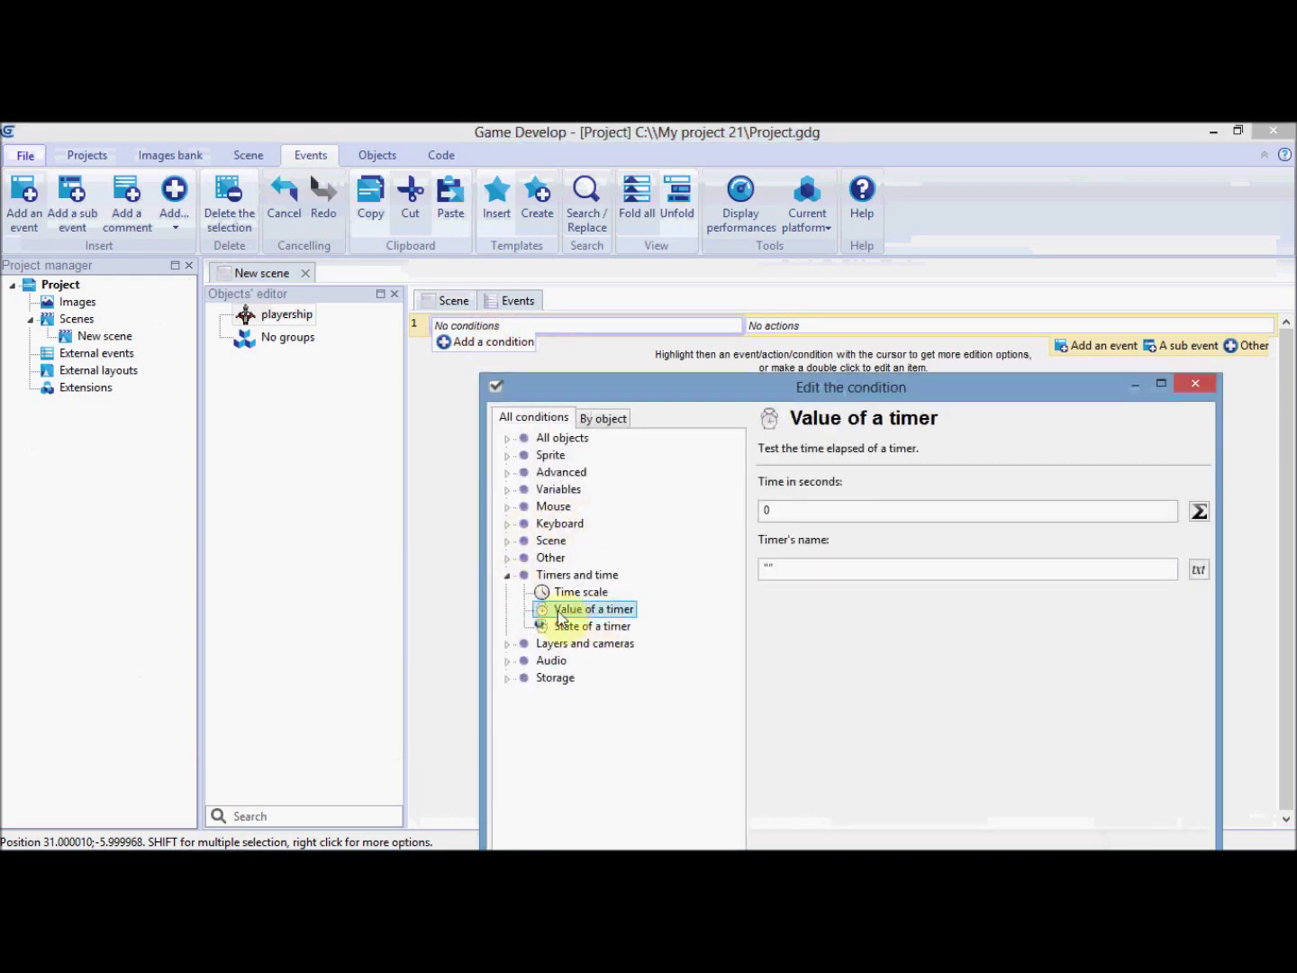
click(791, 517)
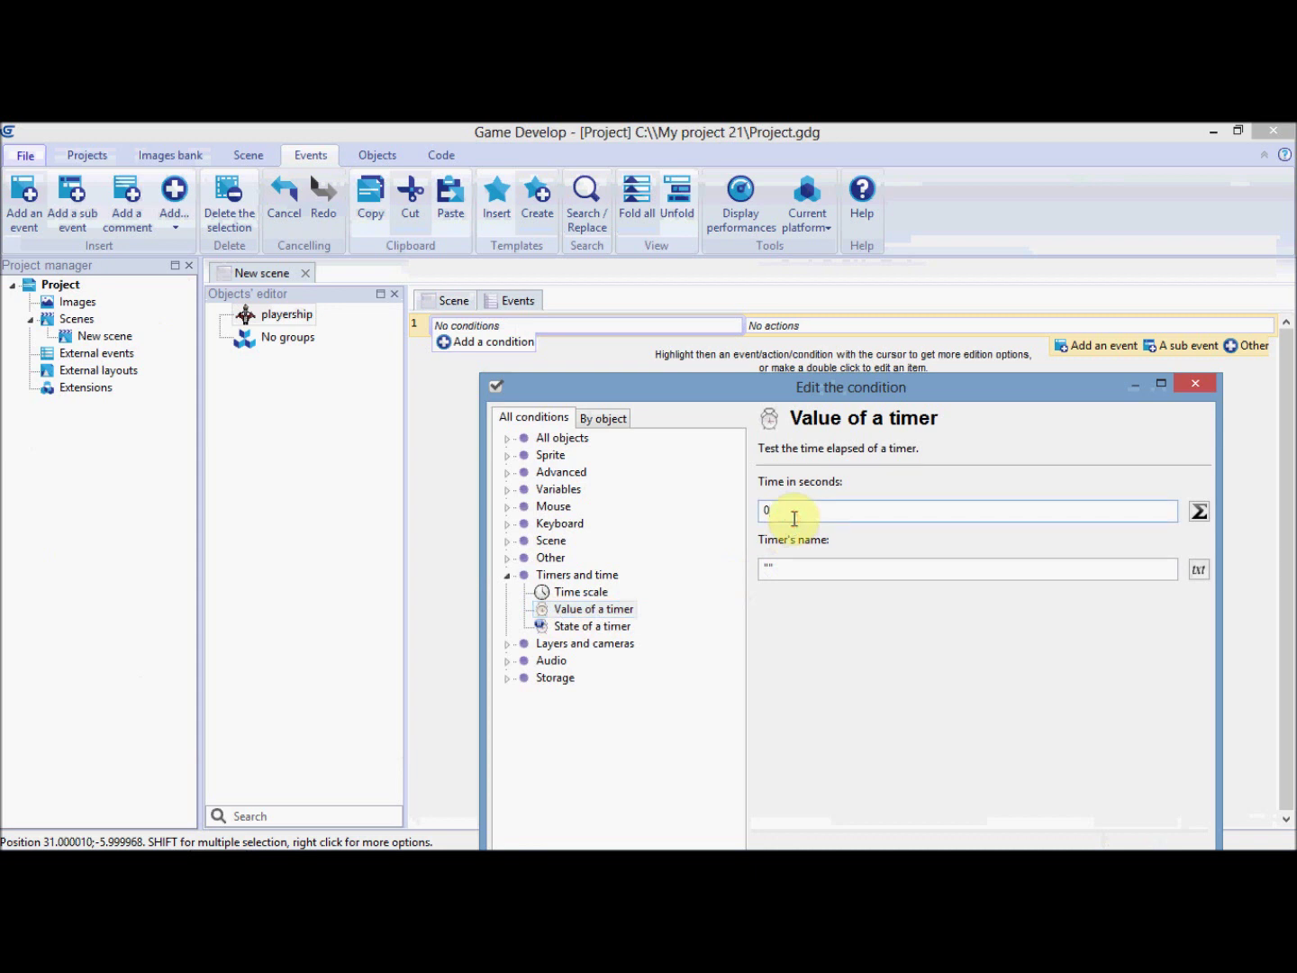
text(.05)
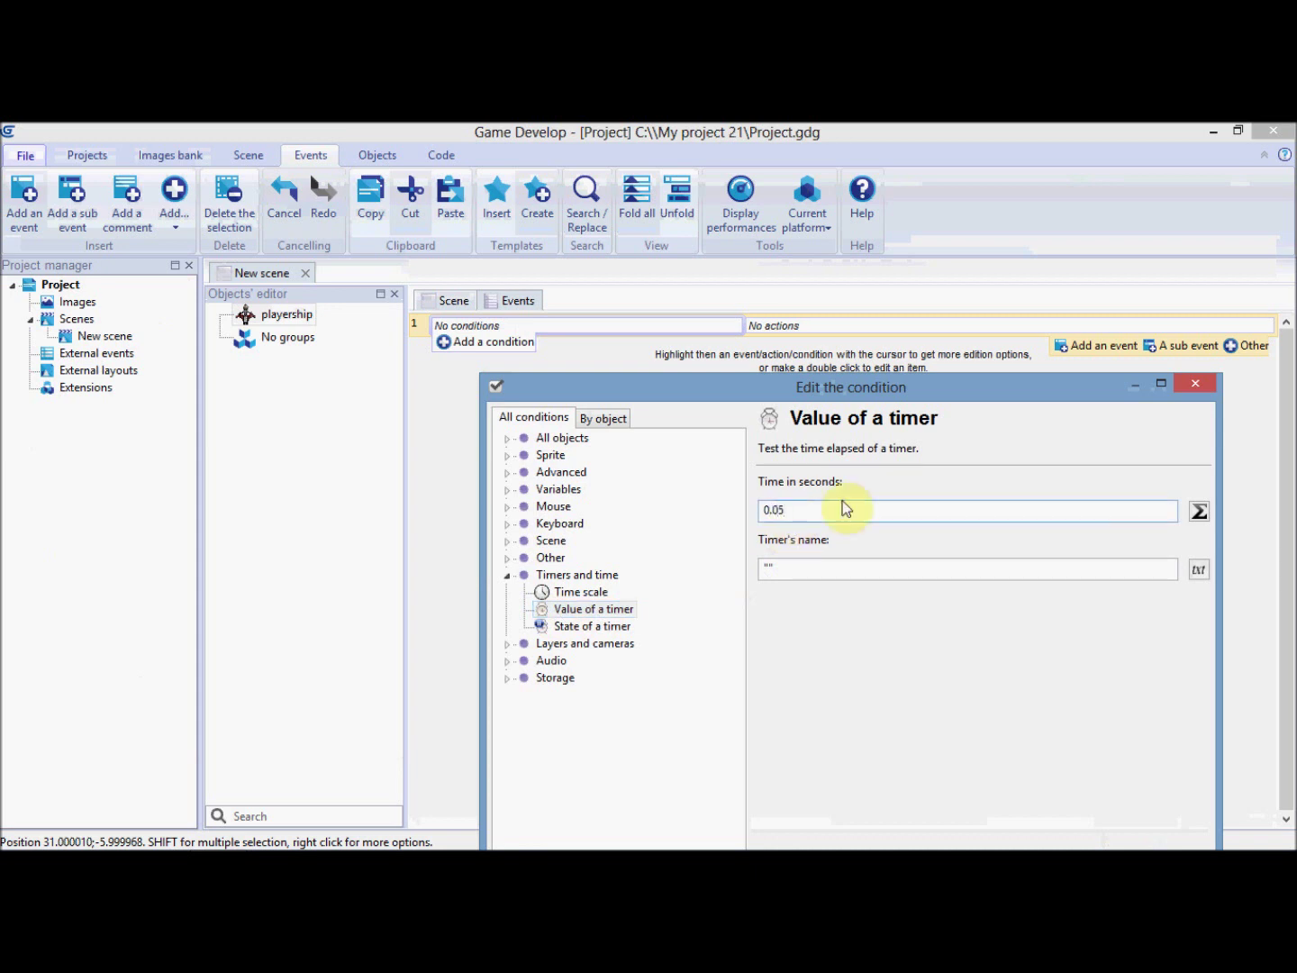
click(818, 570)
text("move)
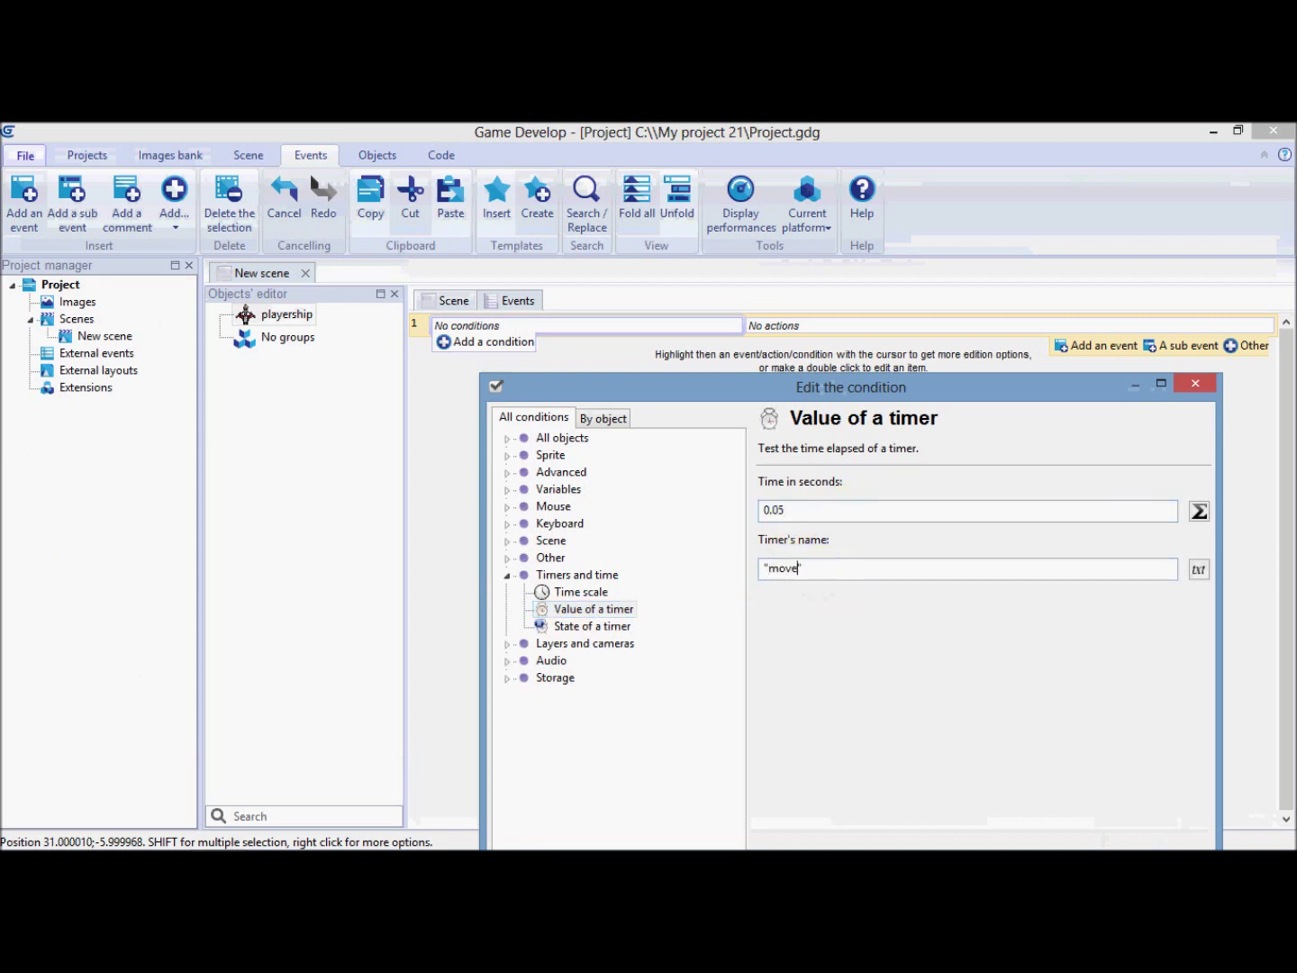
text(timer)
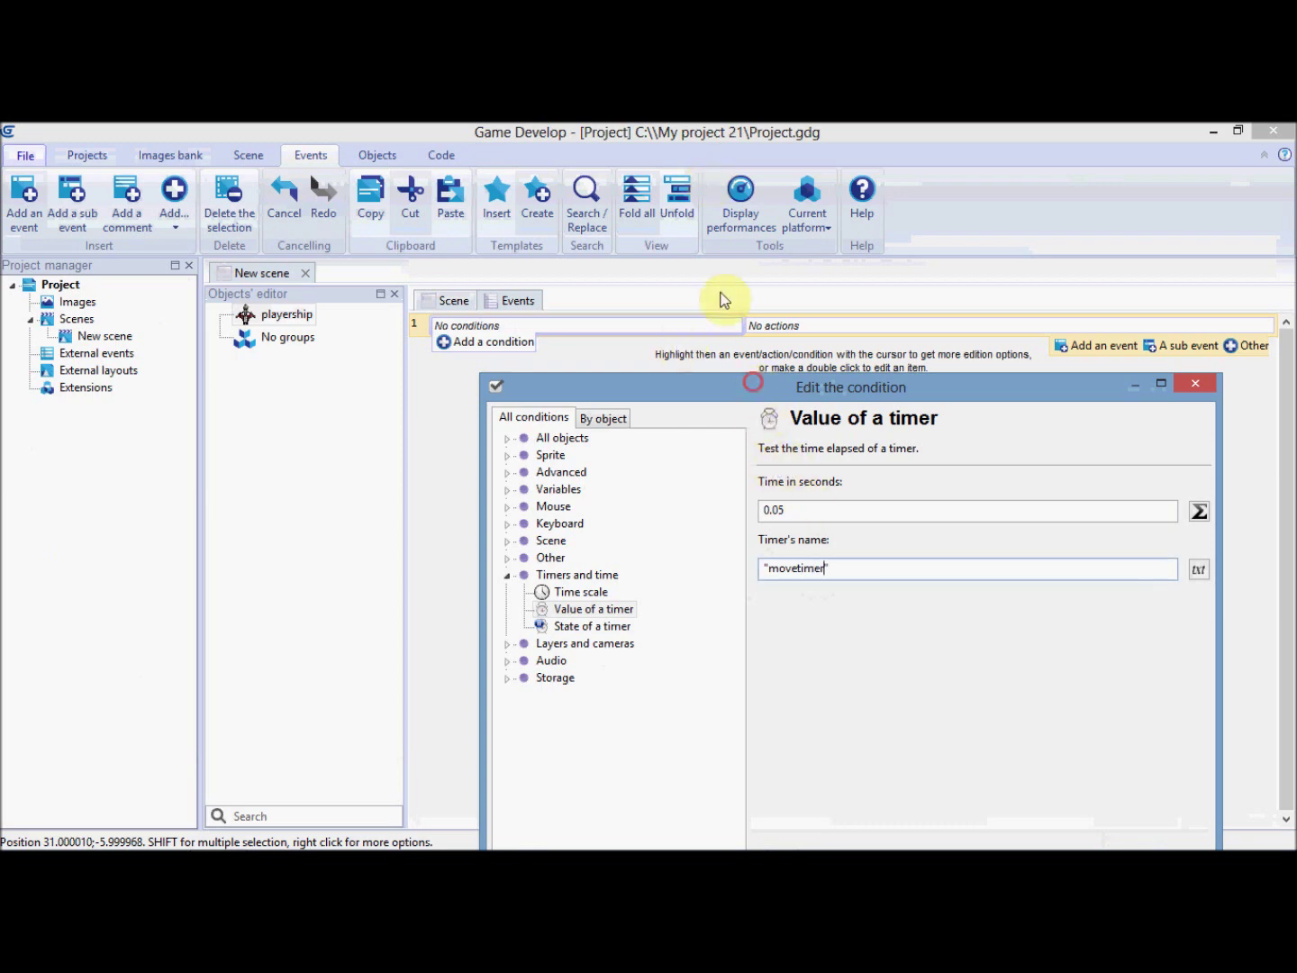
drag(744, 387, 679, 214)
click(1012, 745)
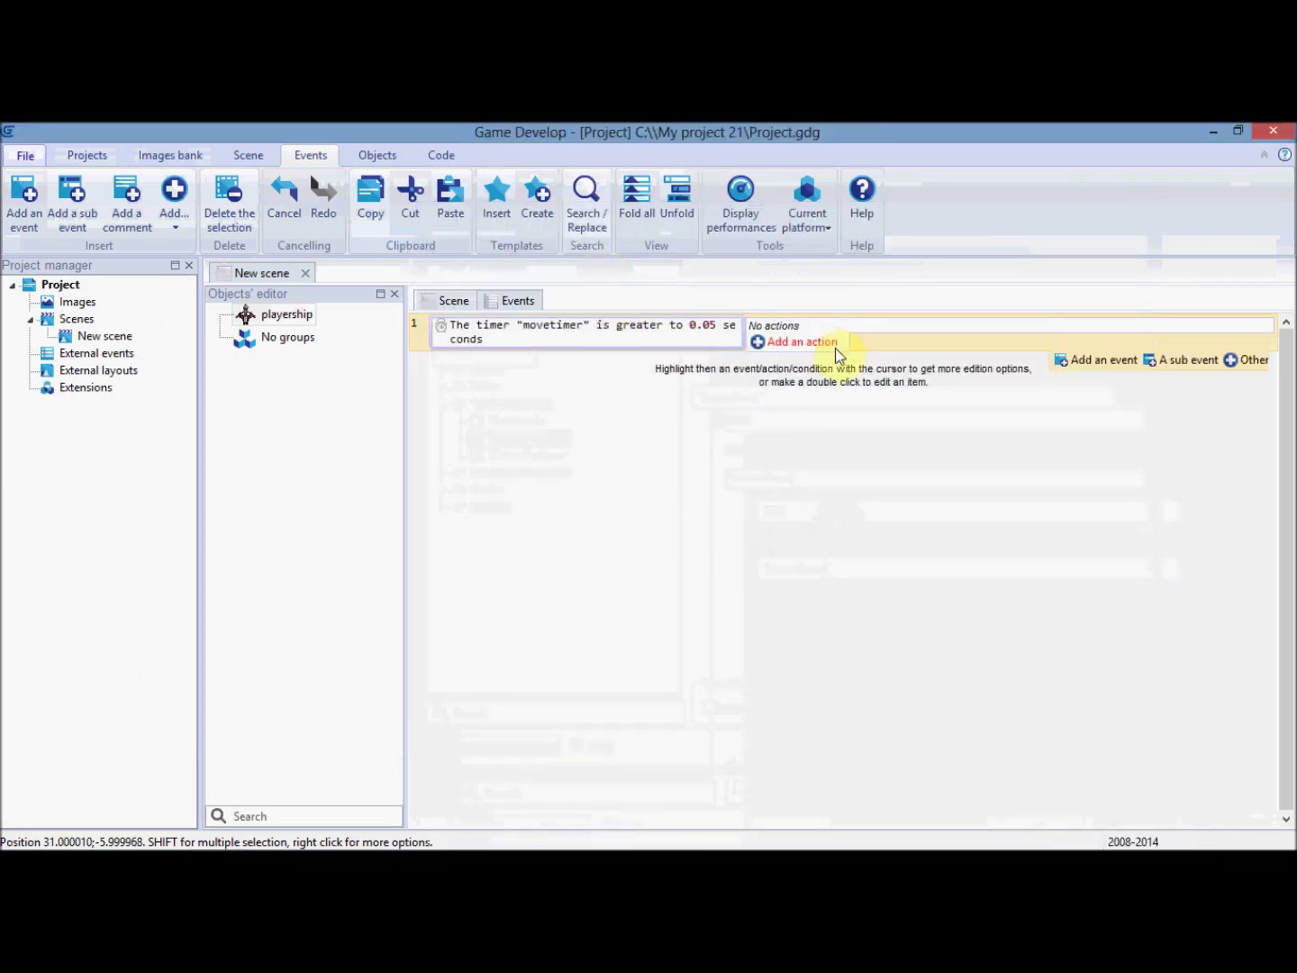
Give event 1 a Reset a timer action for "movetimer"
click(765, 343)
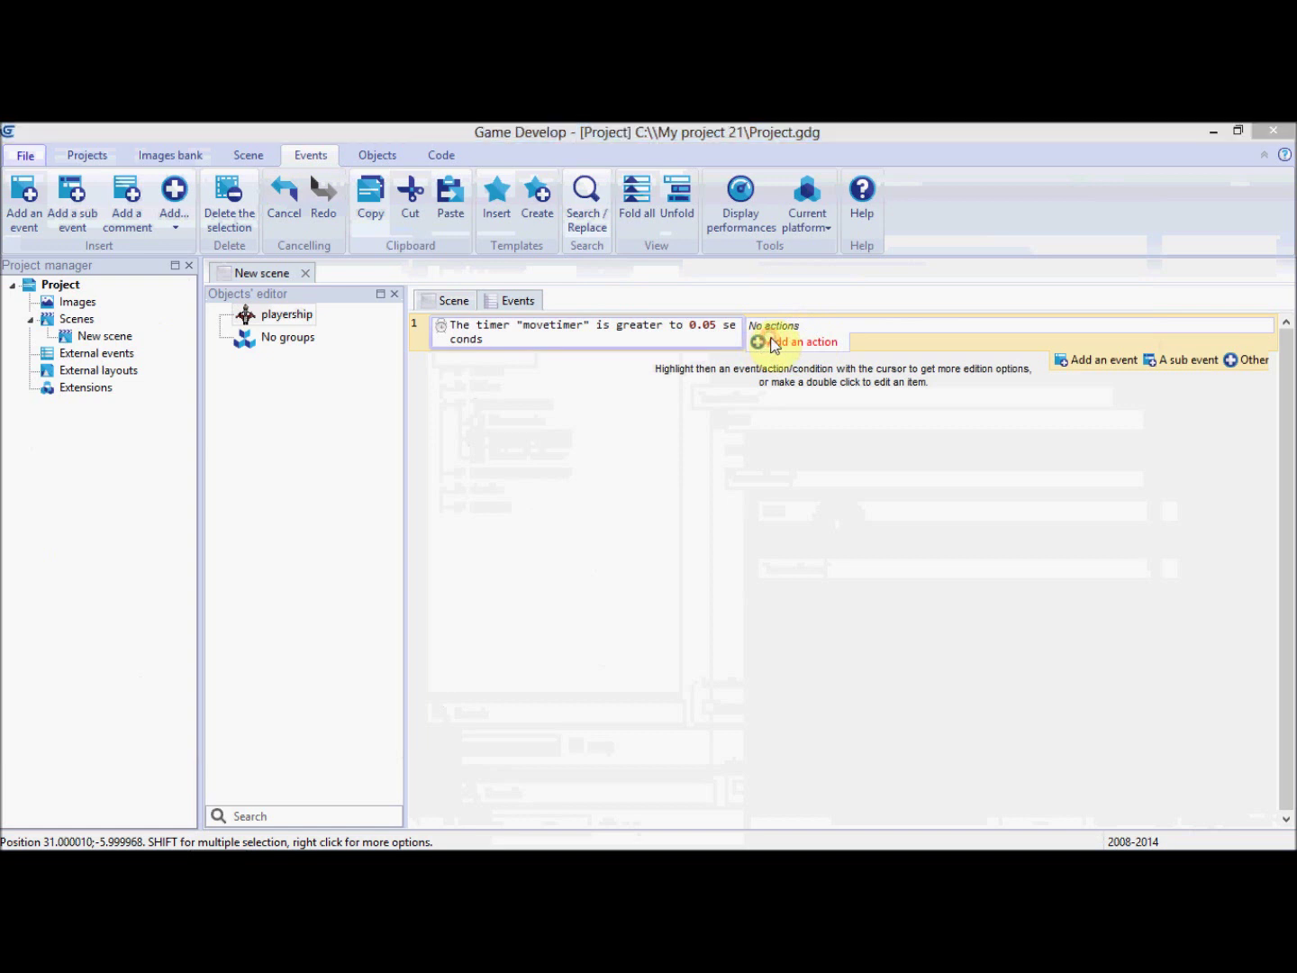
click(508, 524)
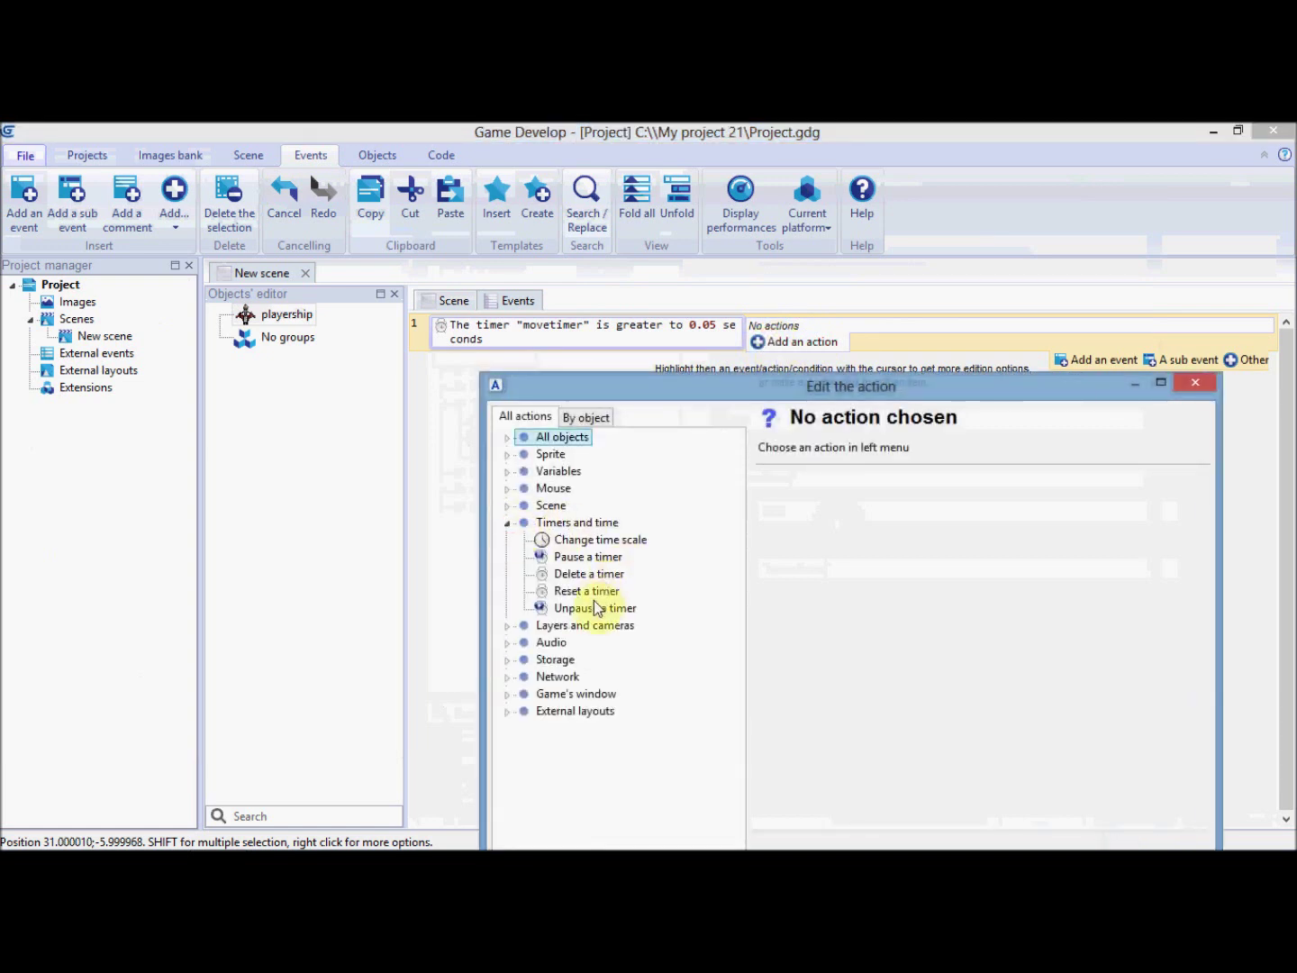
click(586, 591)
click(778, 524)
click(778, 508)
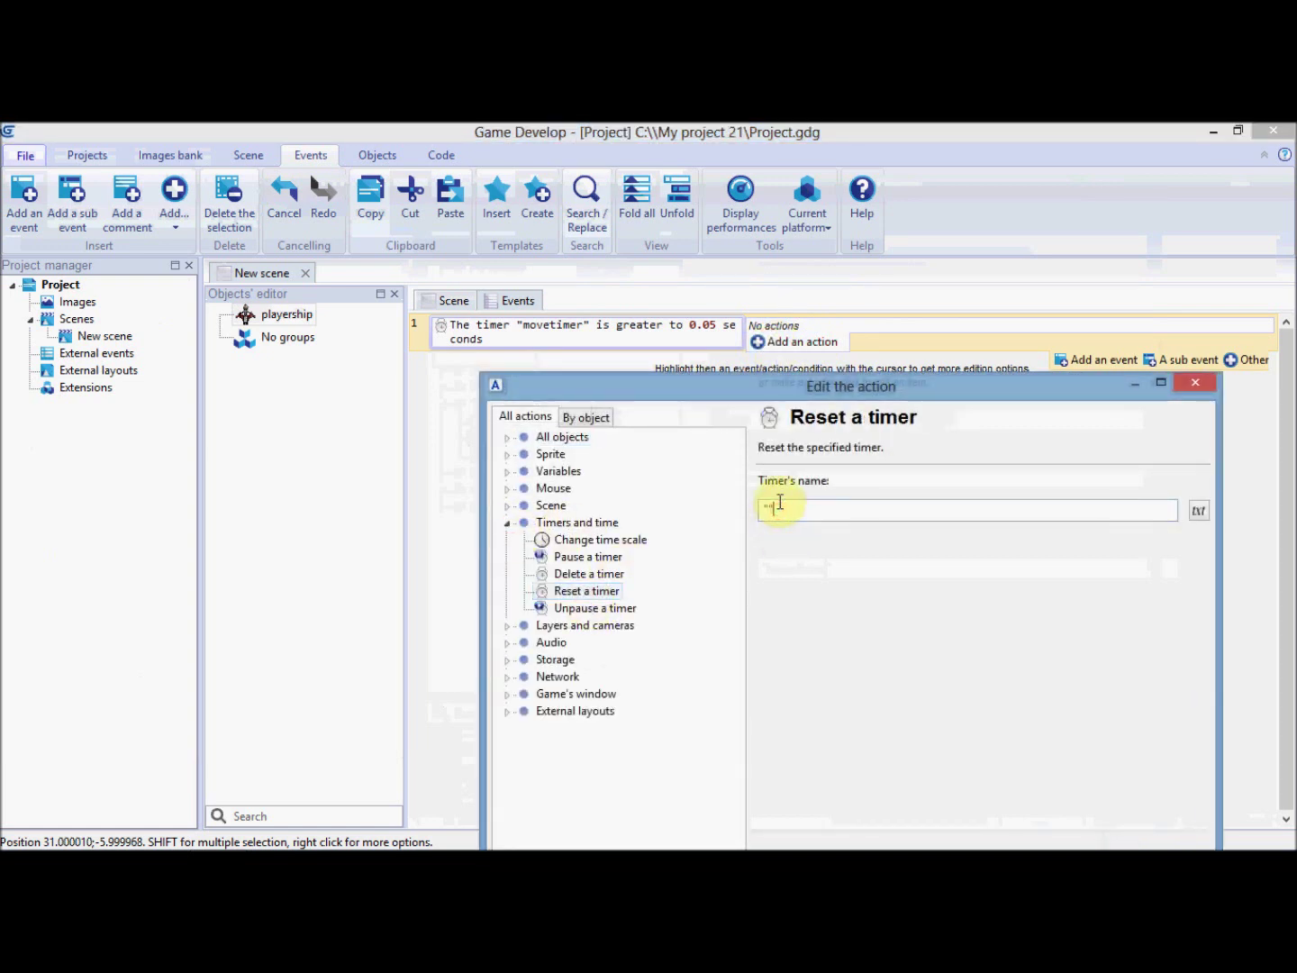
text(movetimer)
drag(828, 387, 798, 362)
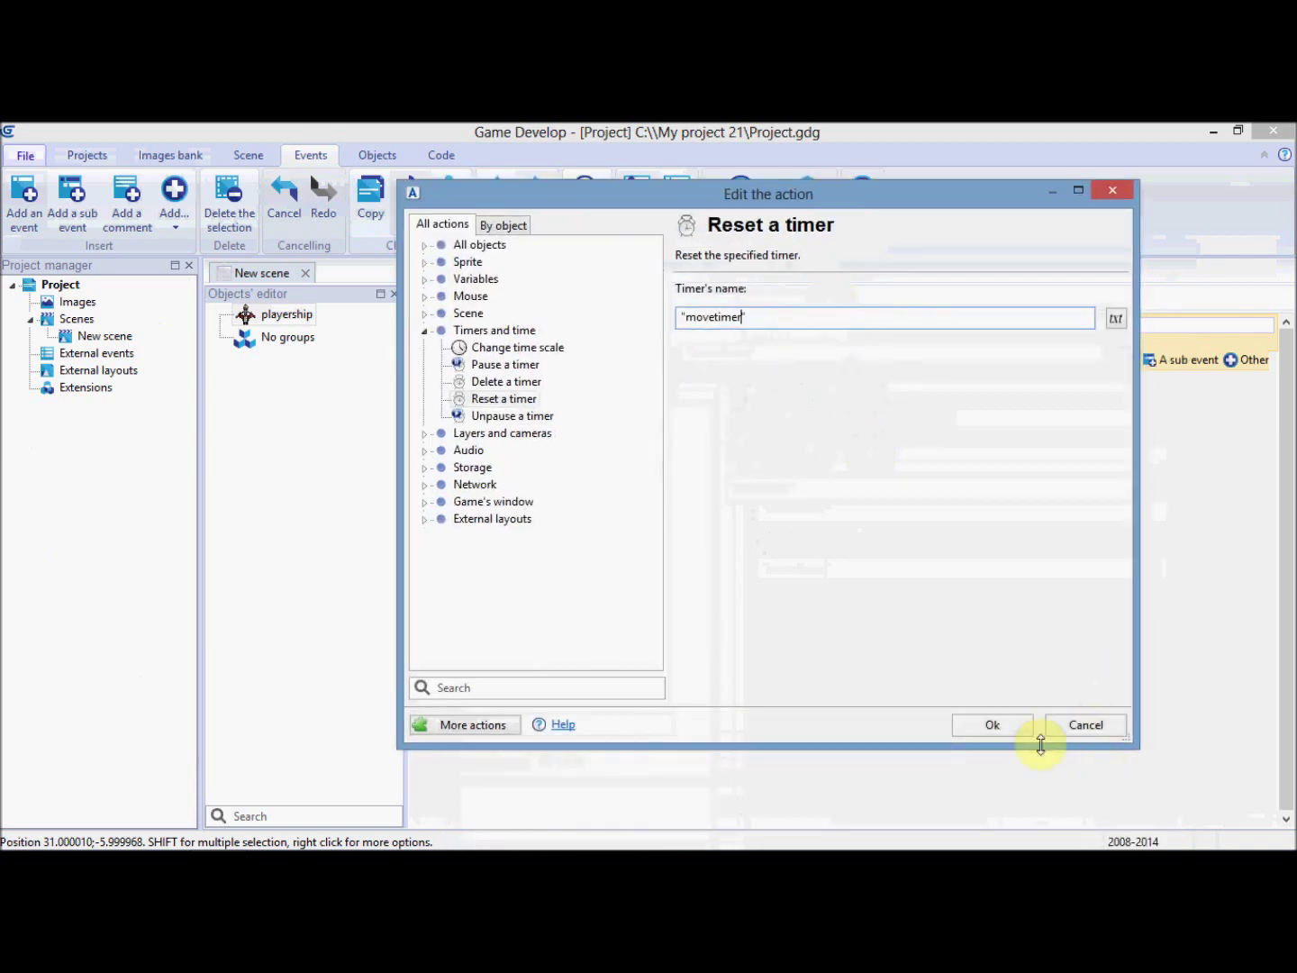
click(998, 726)
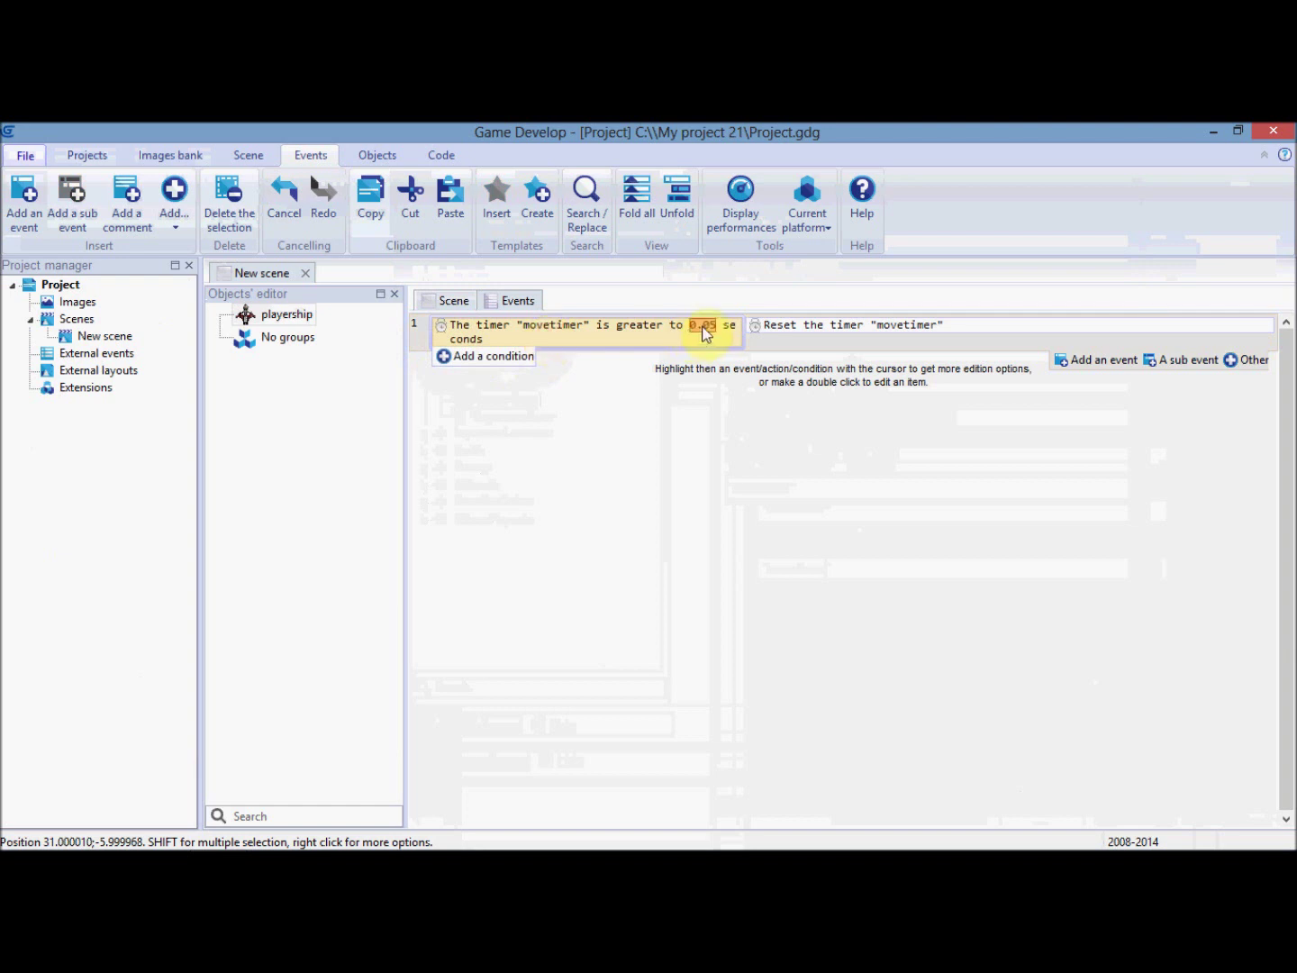
click(810, 329)
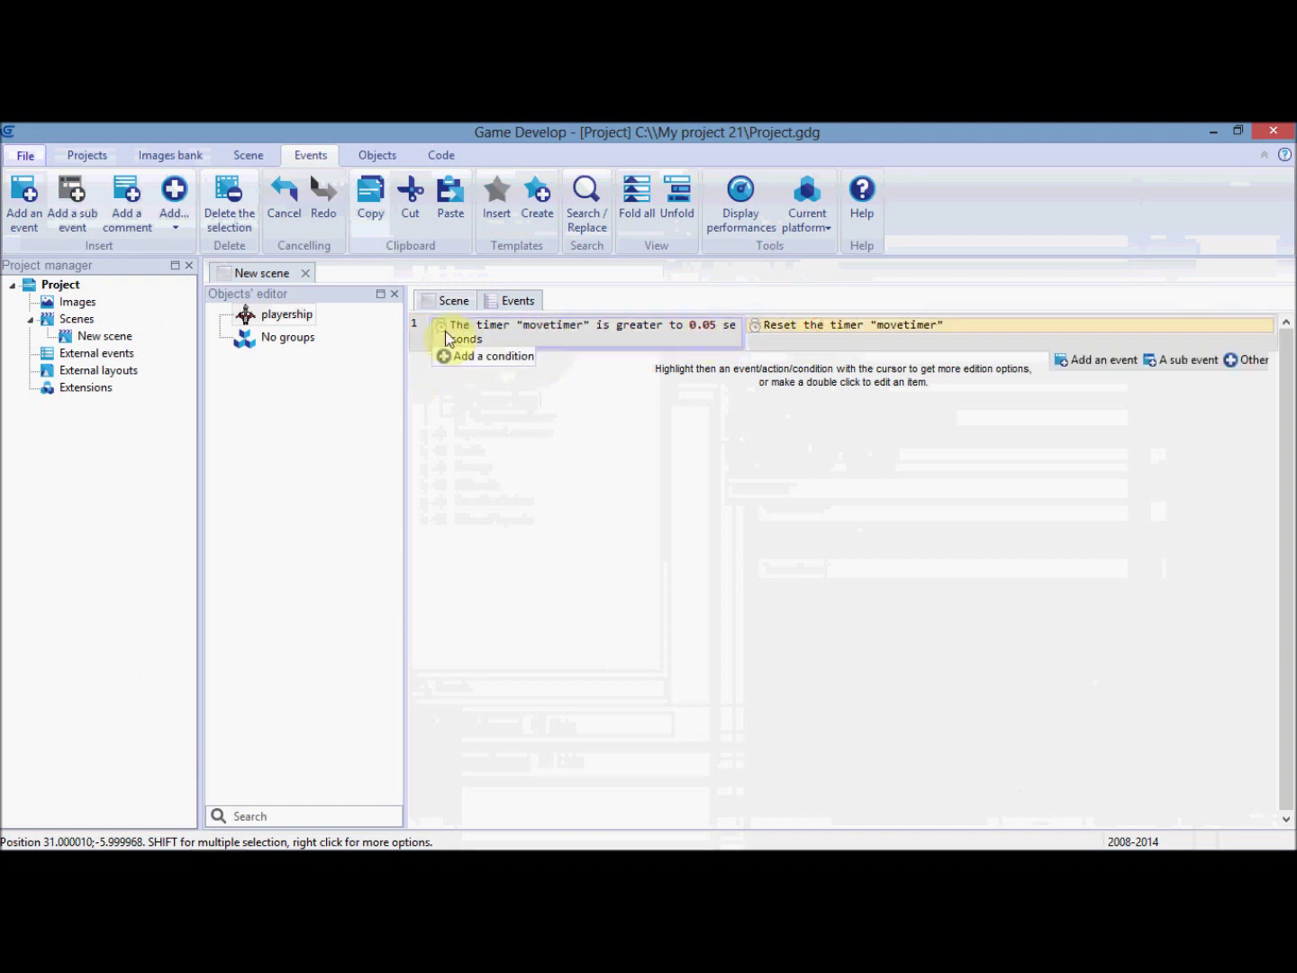
Add a sub-event under event 1 with the Keyboard condition 'a key is pressed'
click(414, 334)
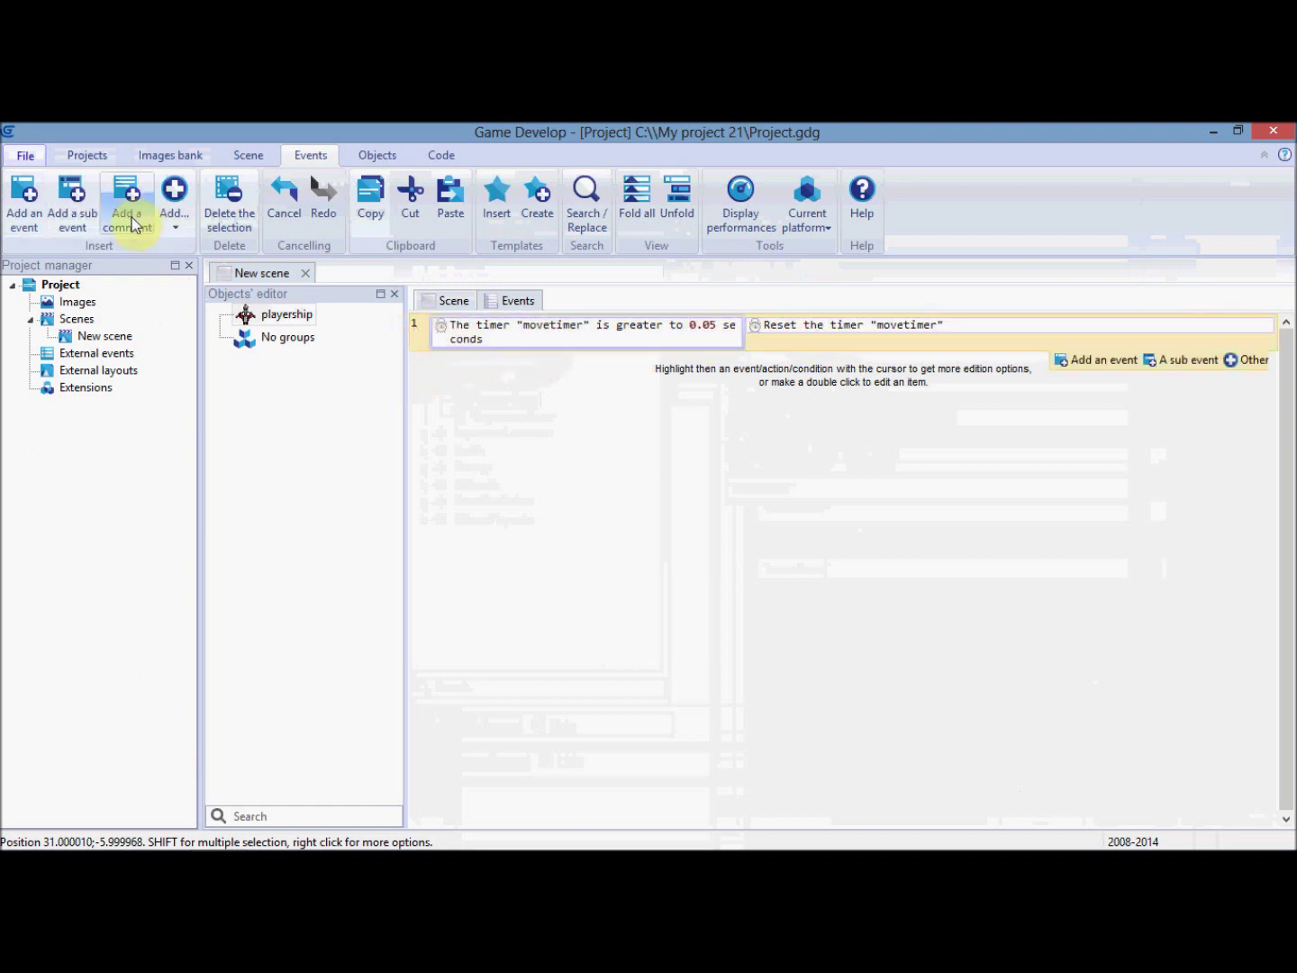
click(85, 221)
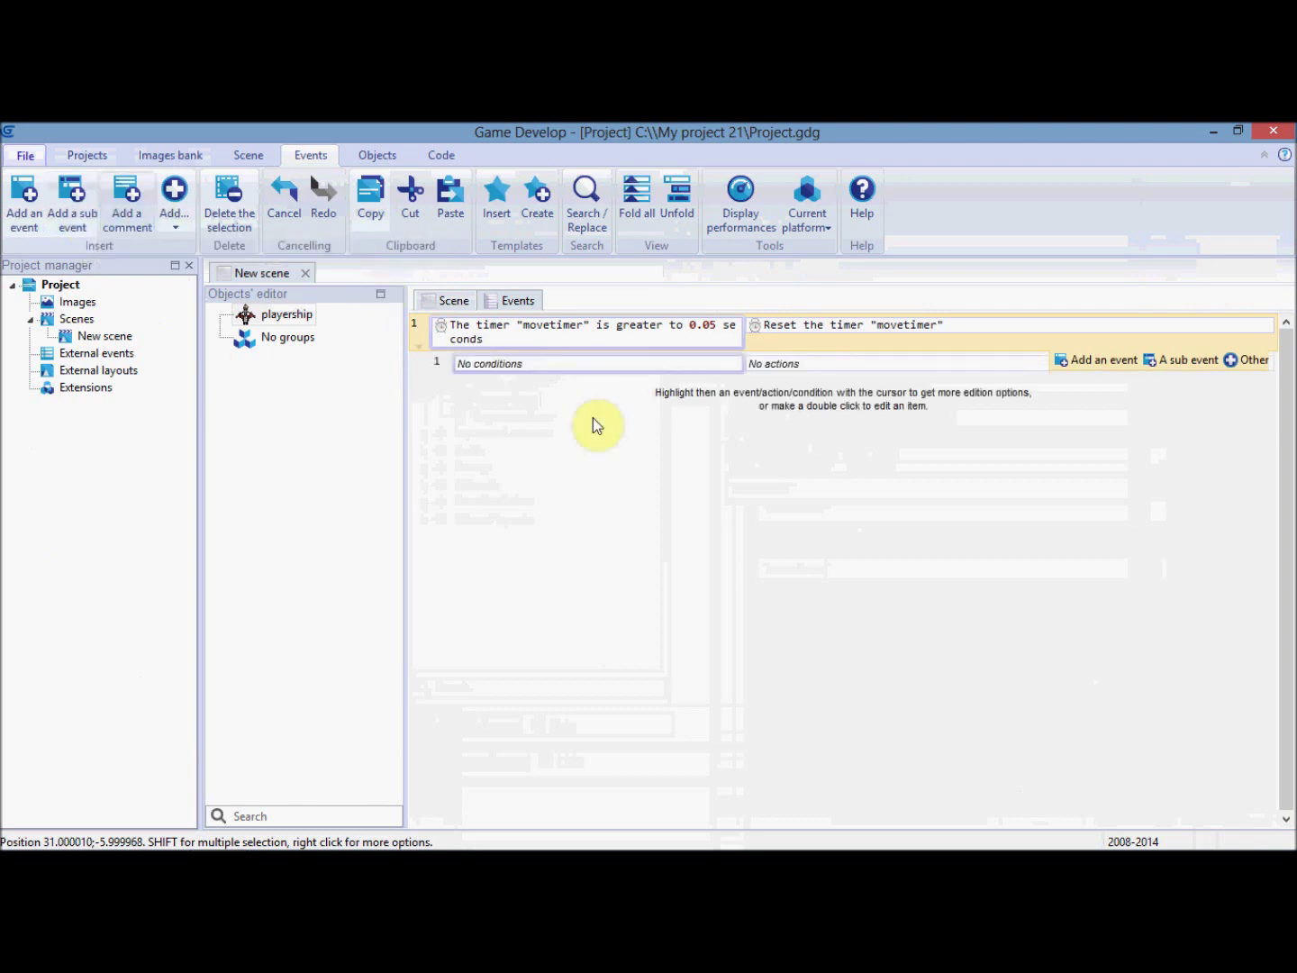
mouse_move(468, 374)
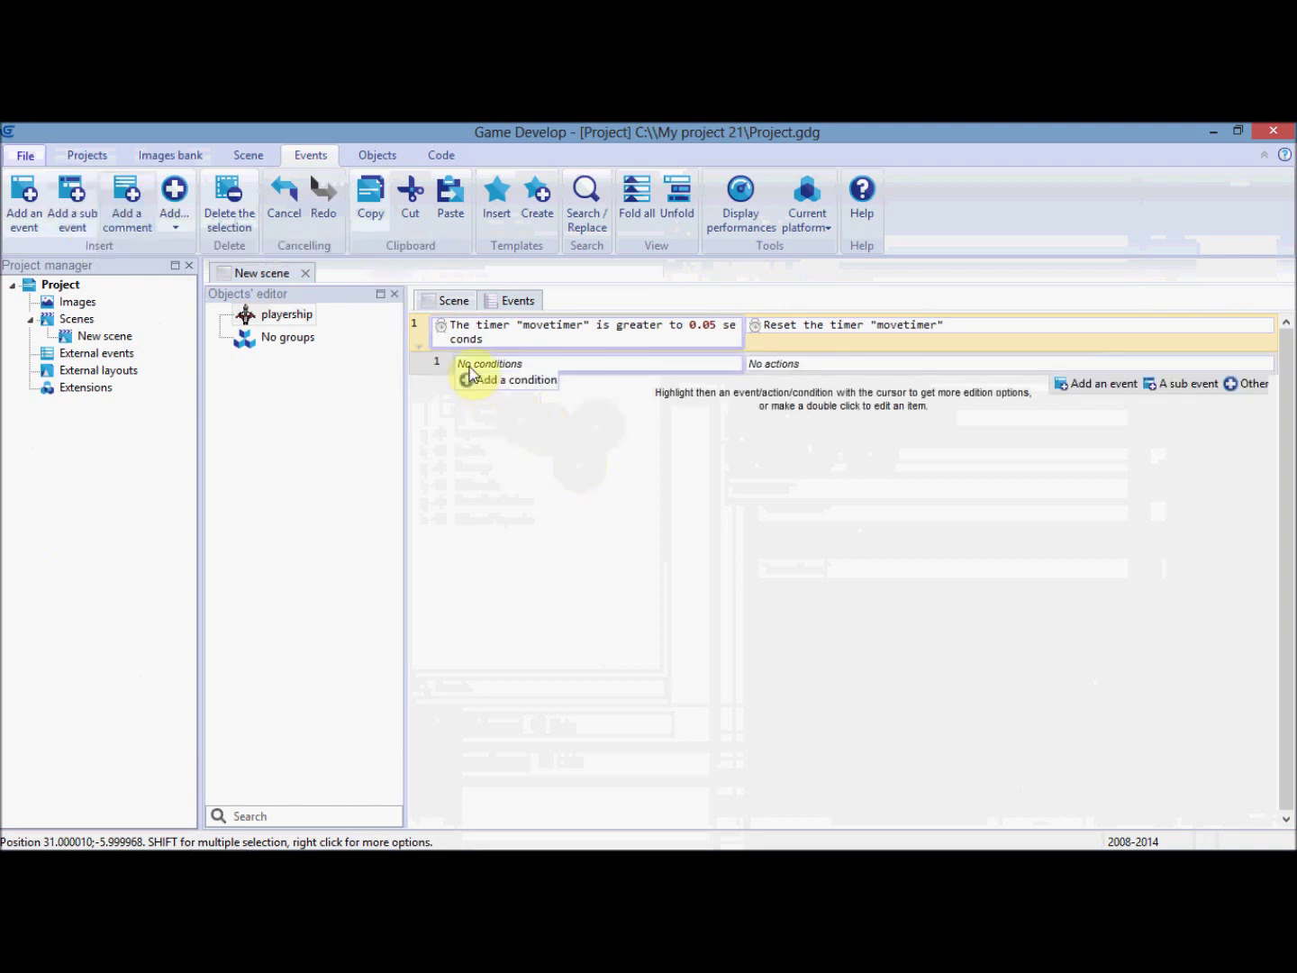
click(472, 380)
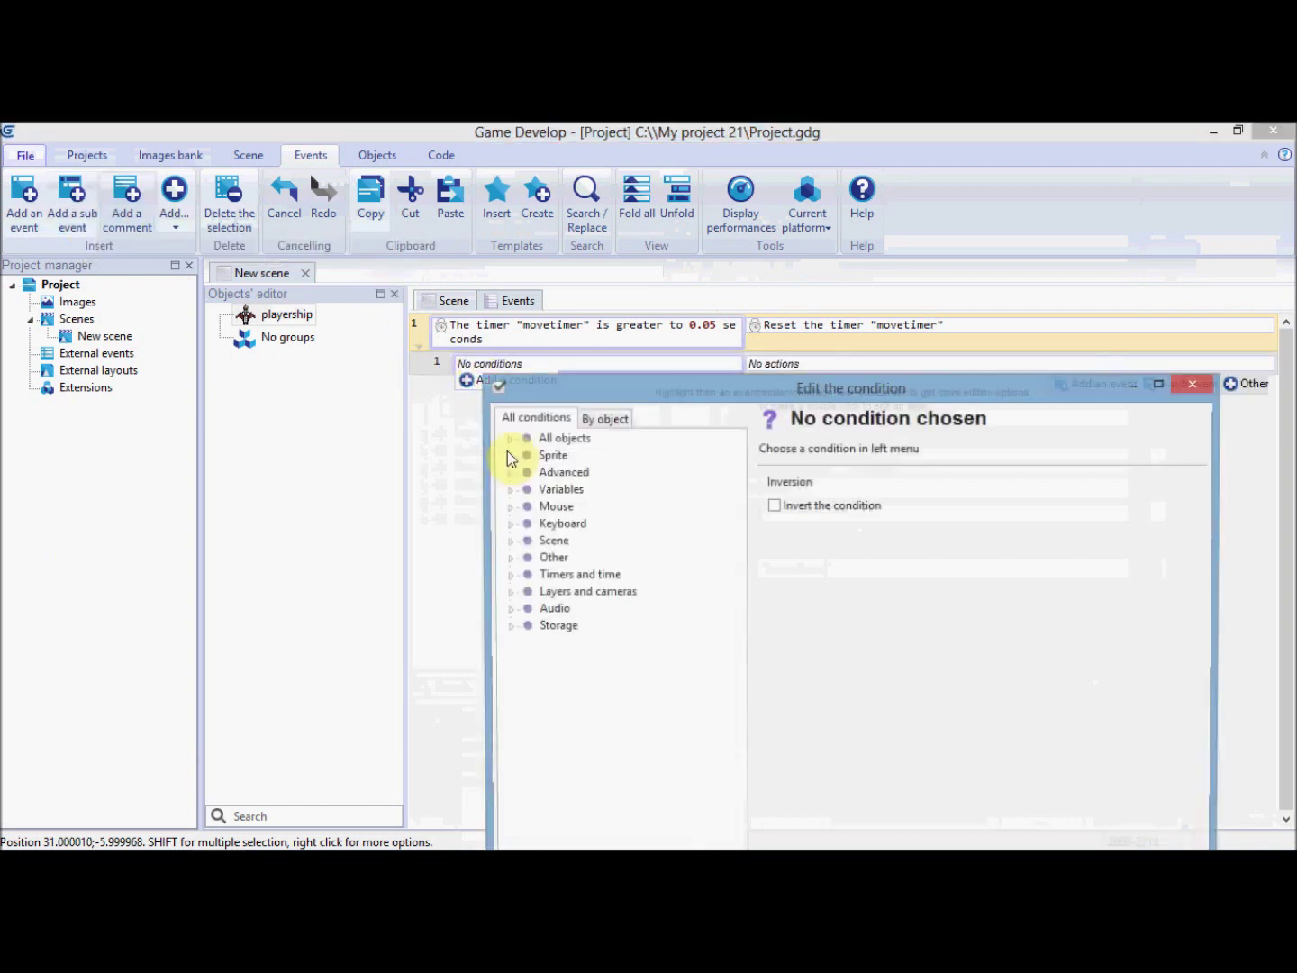
click(510, 523)
click(590, 577)
click(845, 514)
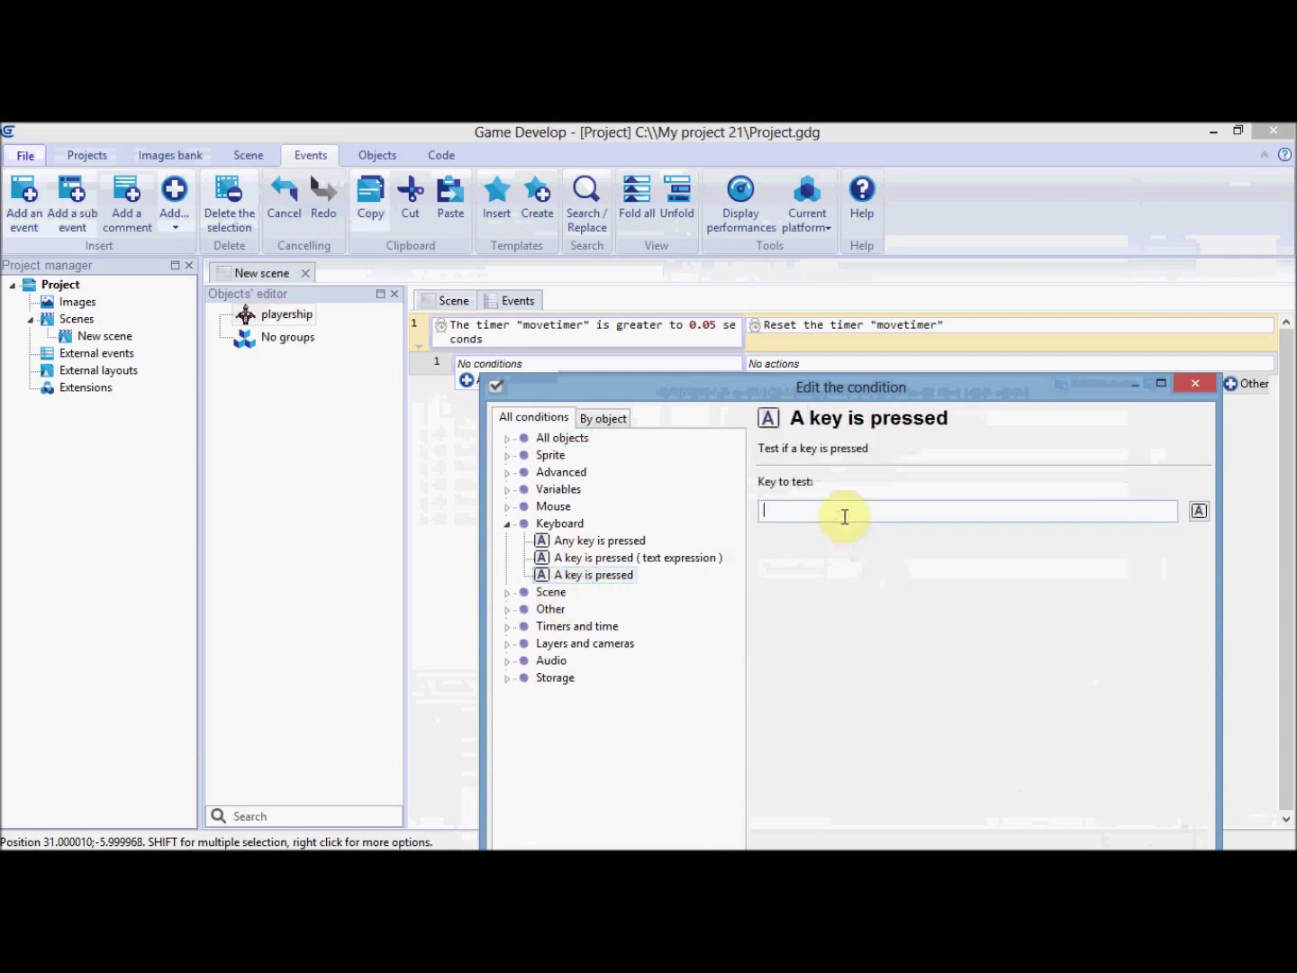
text(a)
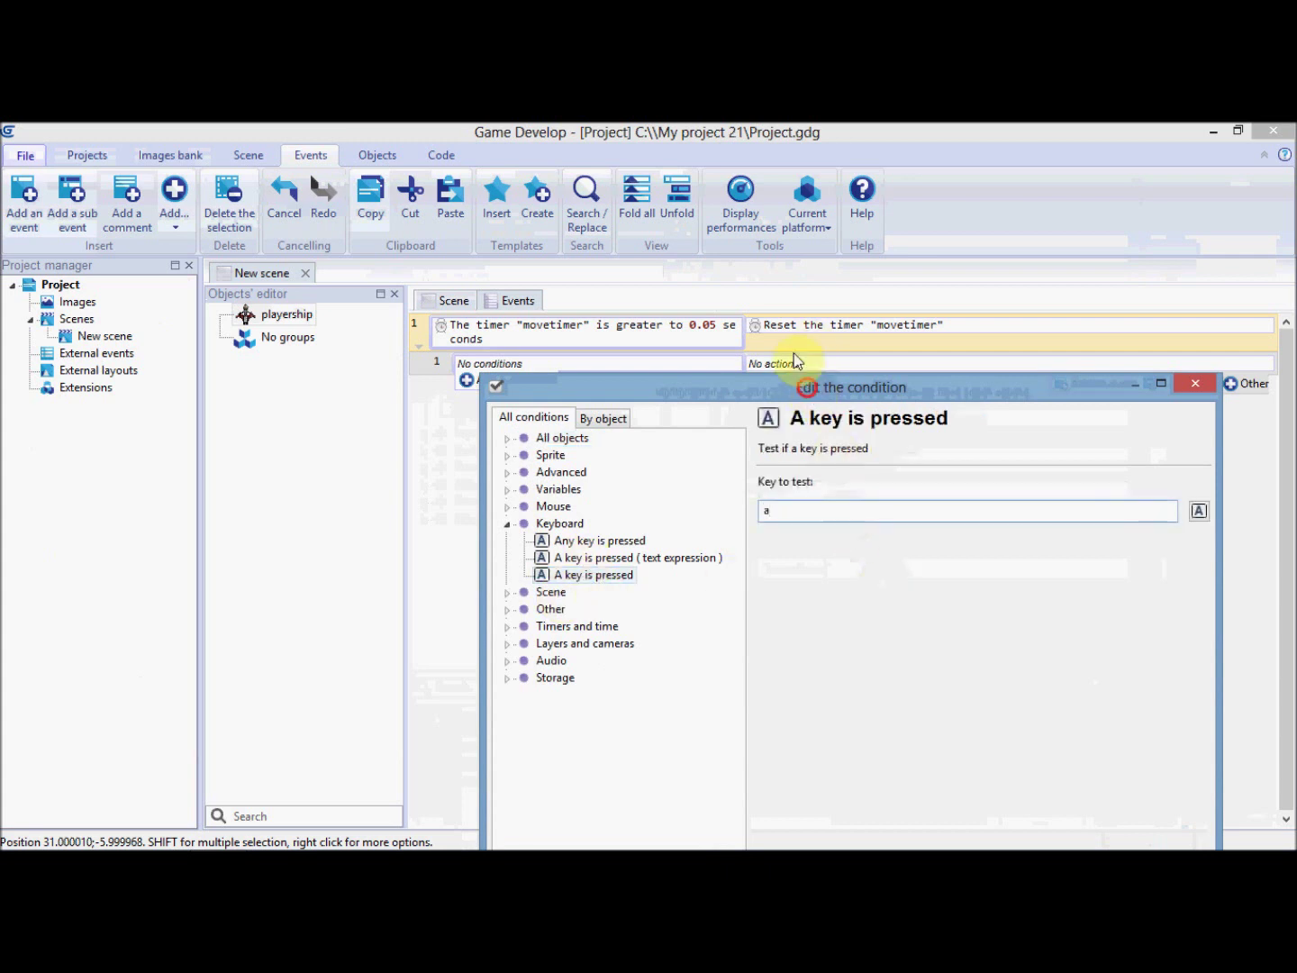
click(1030, 801)
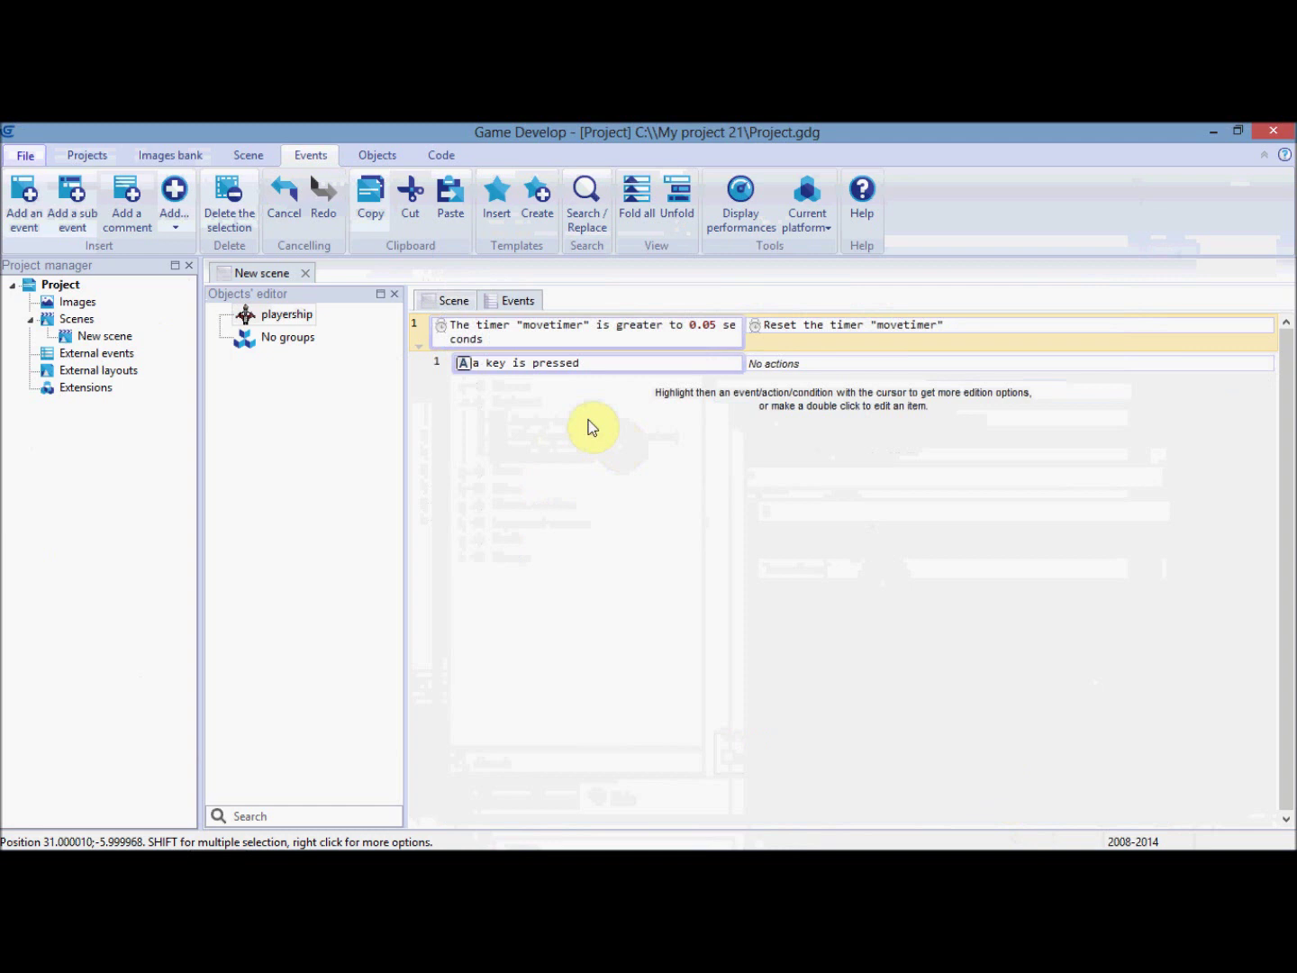
click(798, 382)
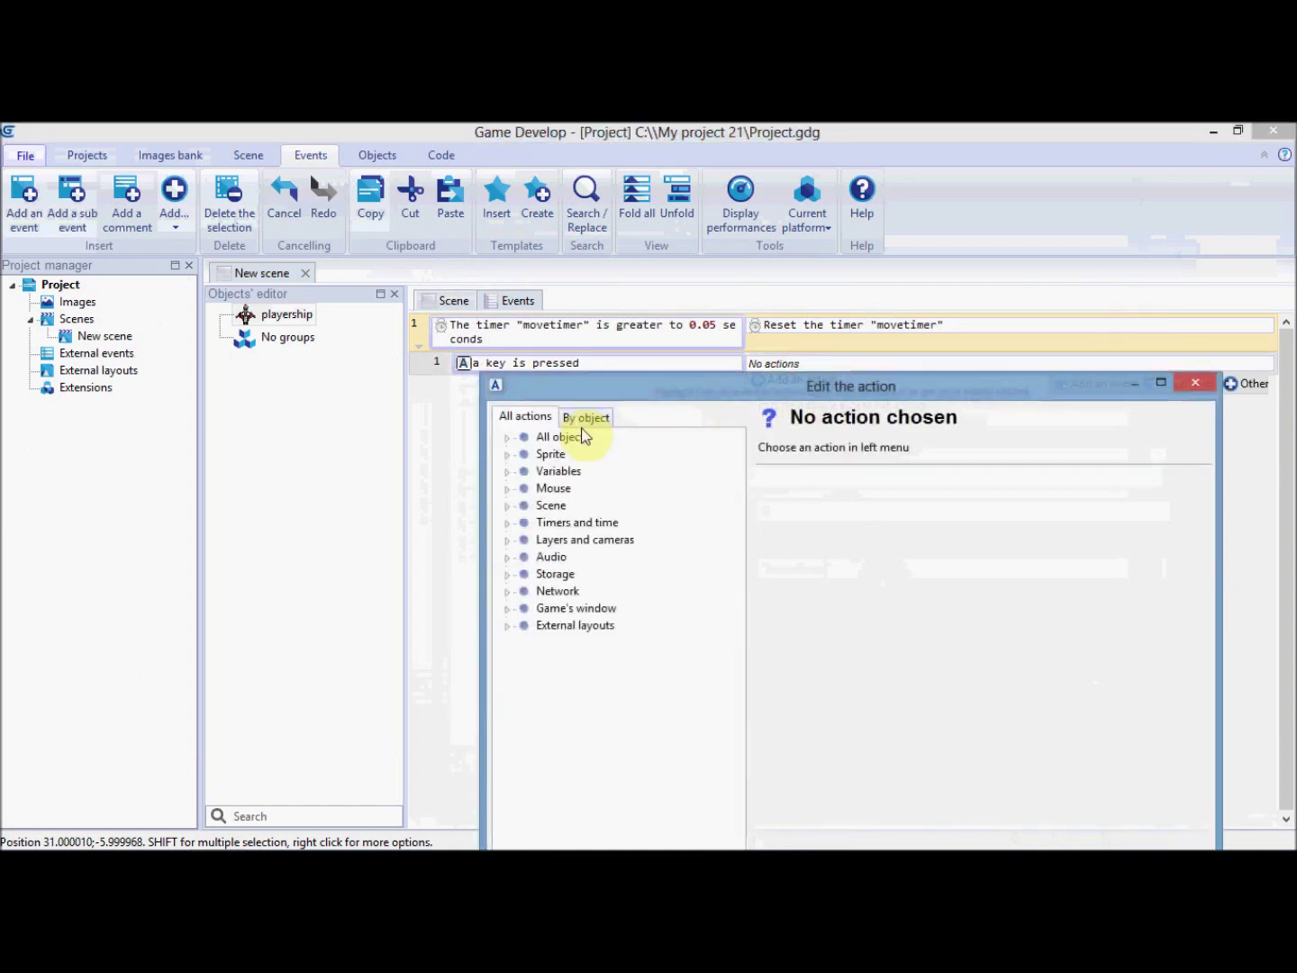
Add an X position action for playership with sign + and value 8 to the a-key sub-event
double_click(525, 438)
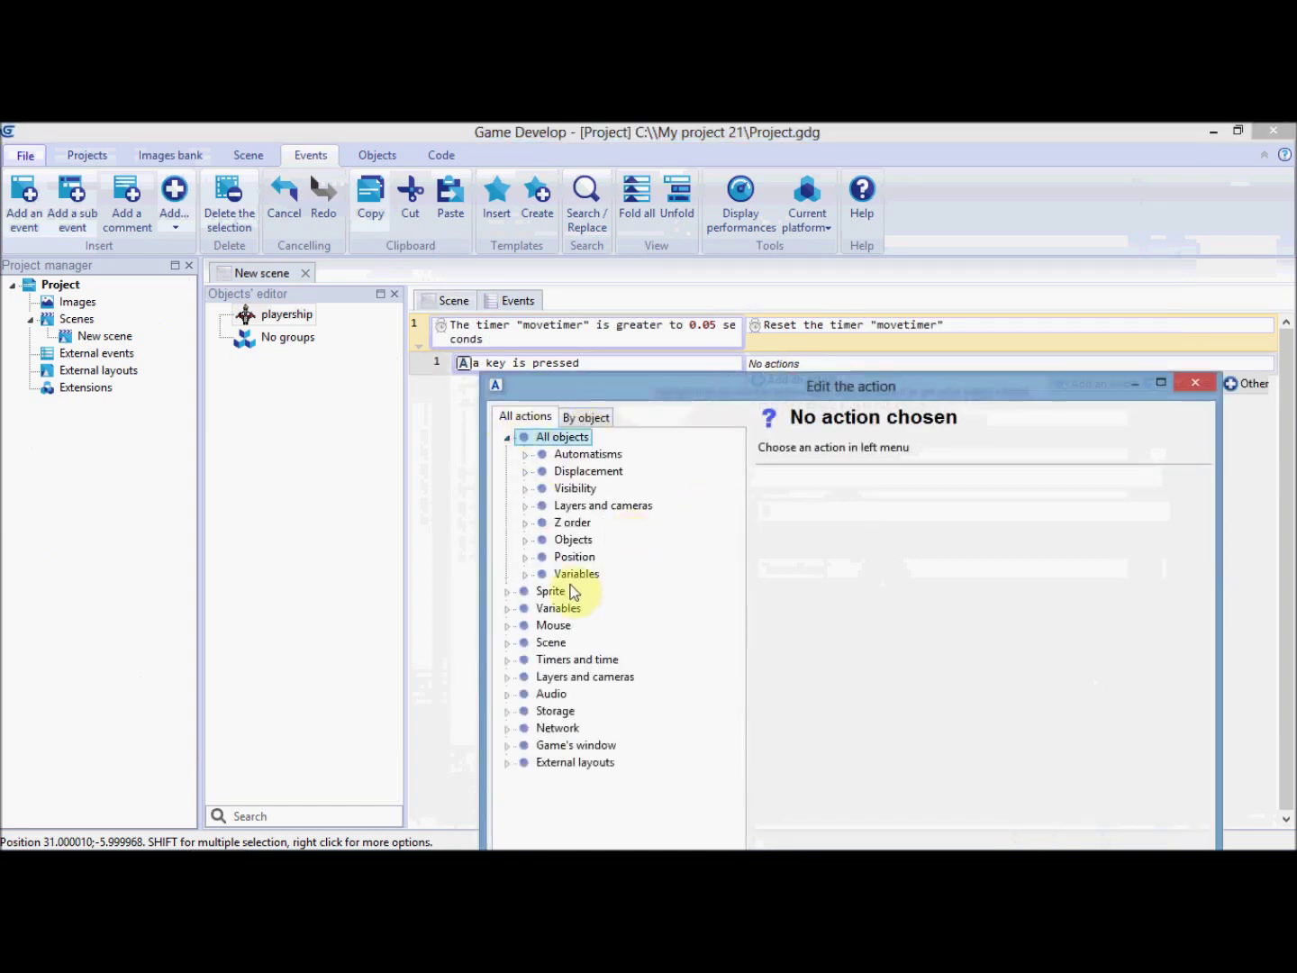
click(526, 541)
click(526, 541)
click(526, 558)
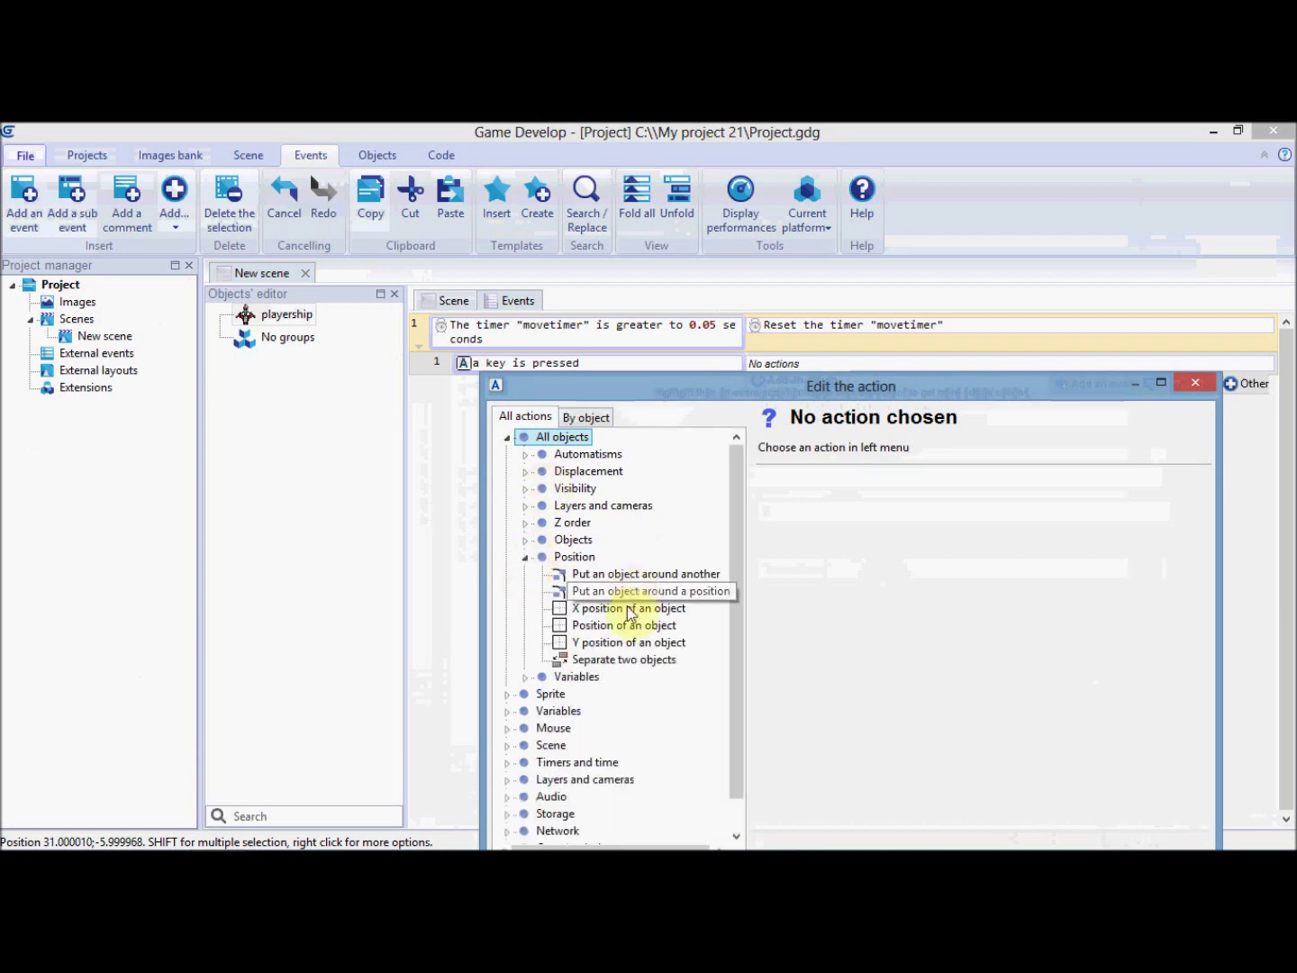
click(628, 608)
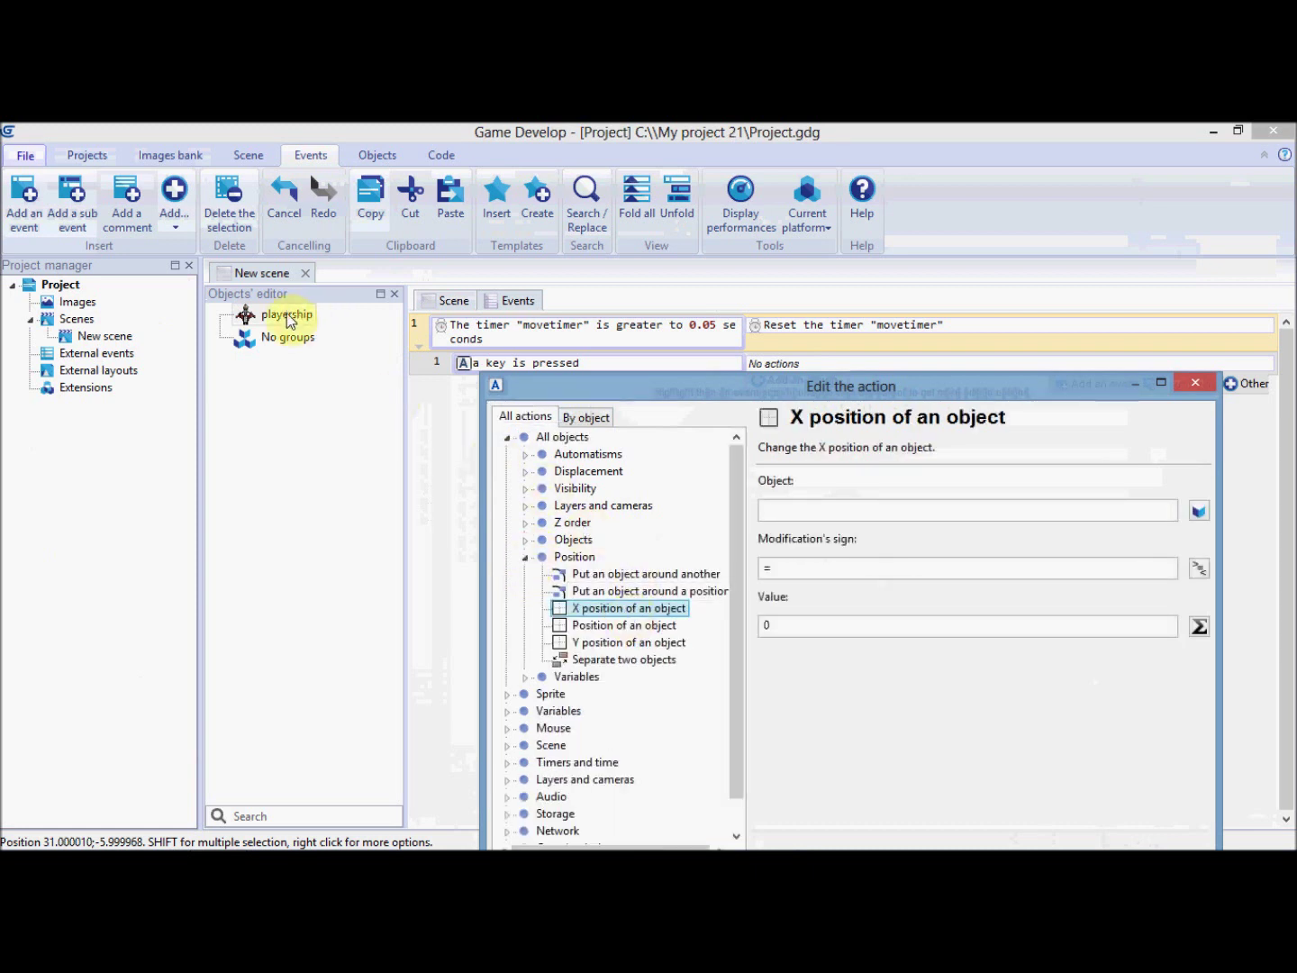
click(826, 502)
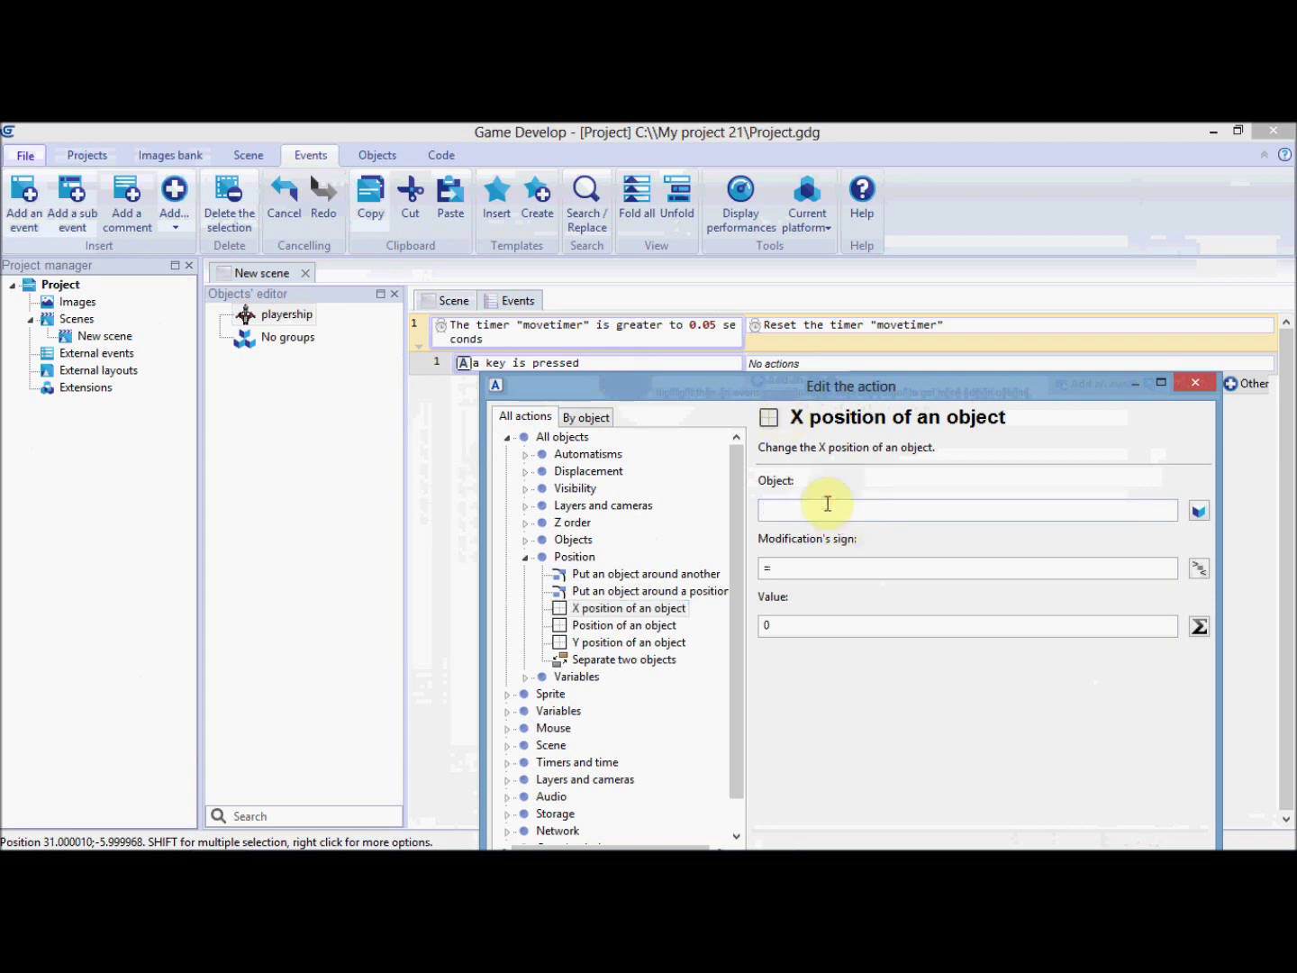
text(playership)
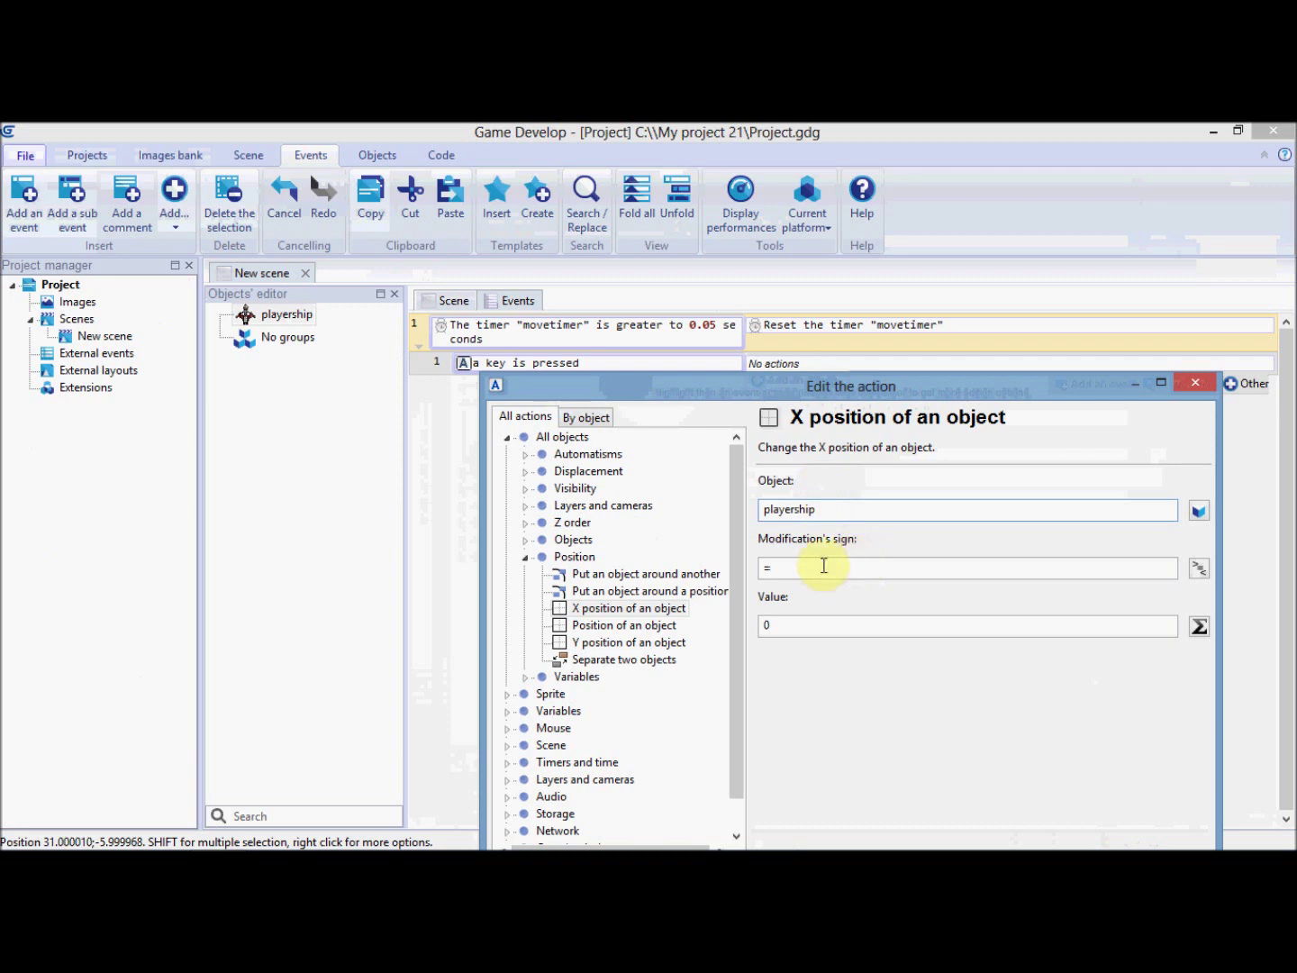
click(852, 573)
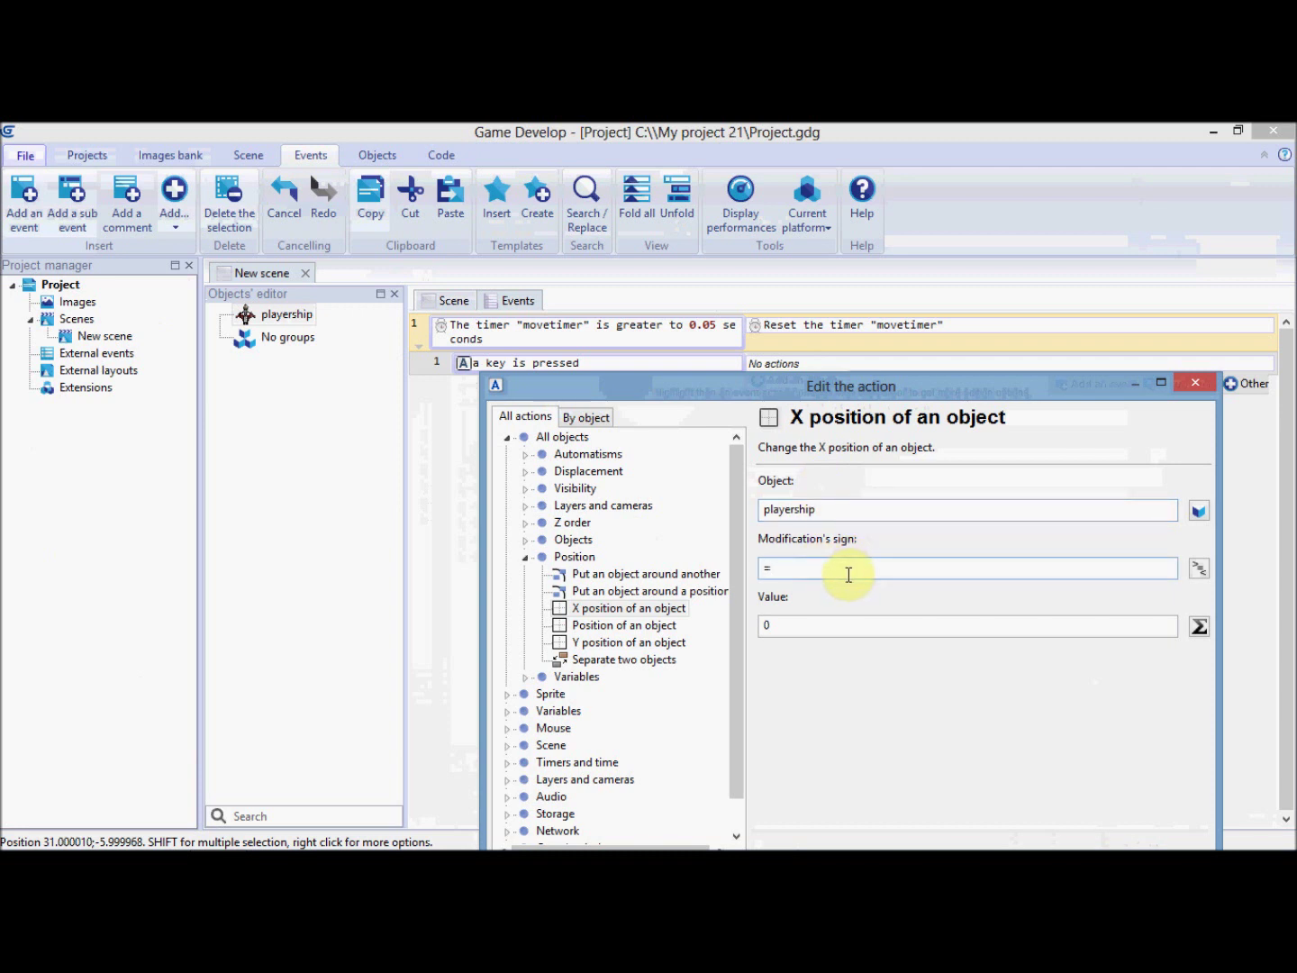
text(+)
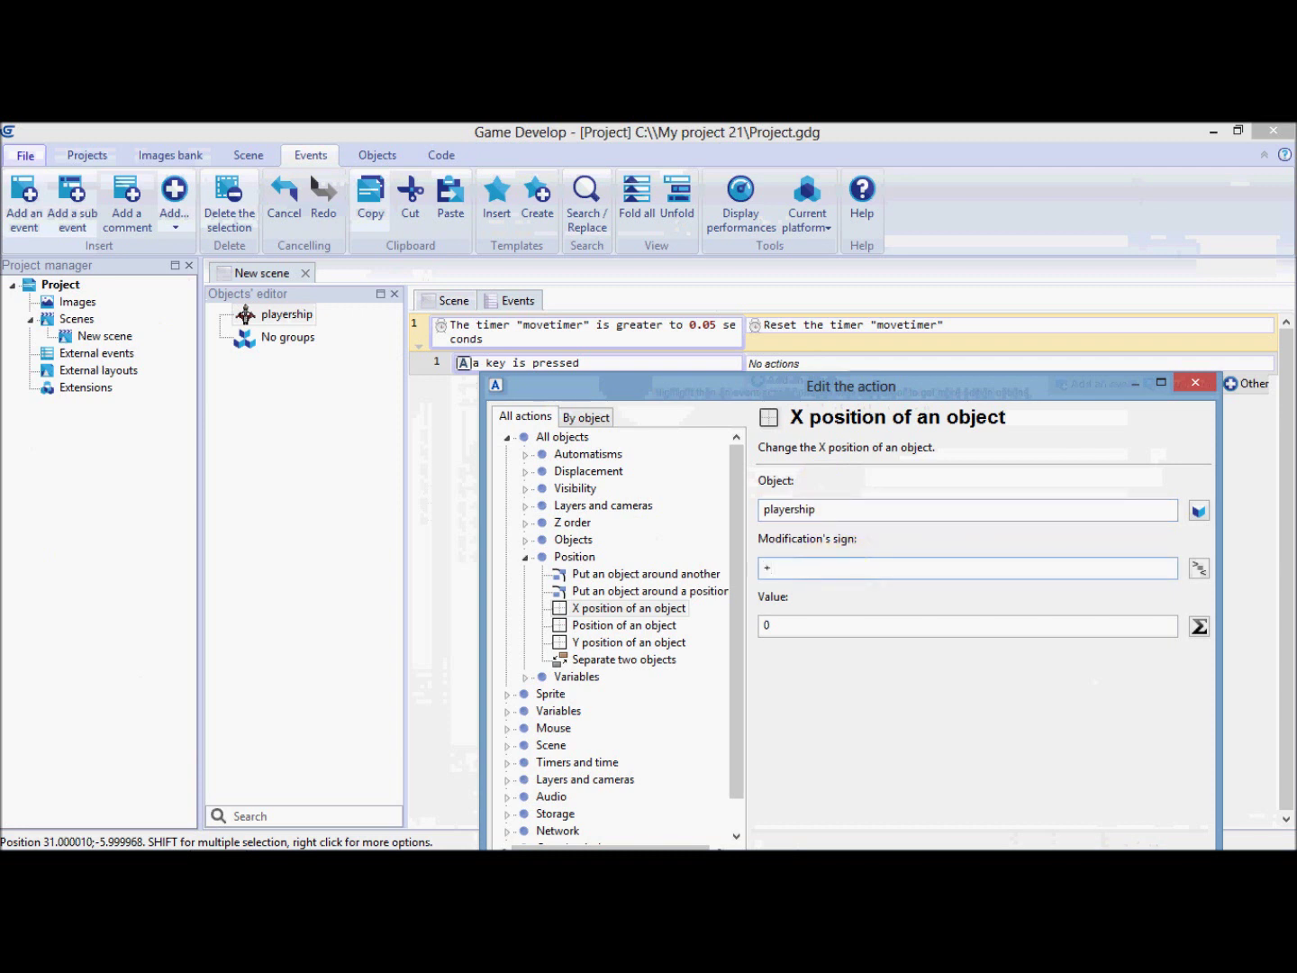
click(841, 622)
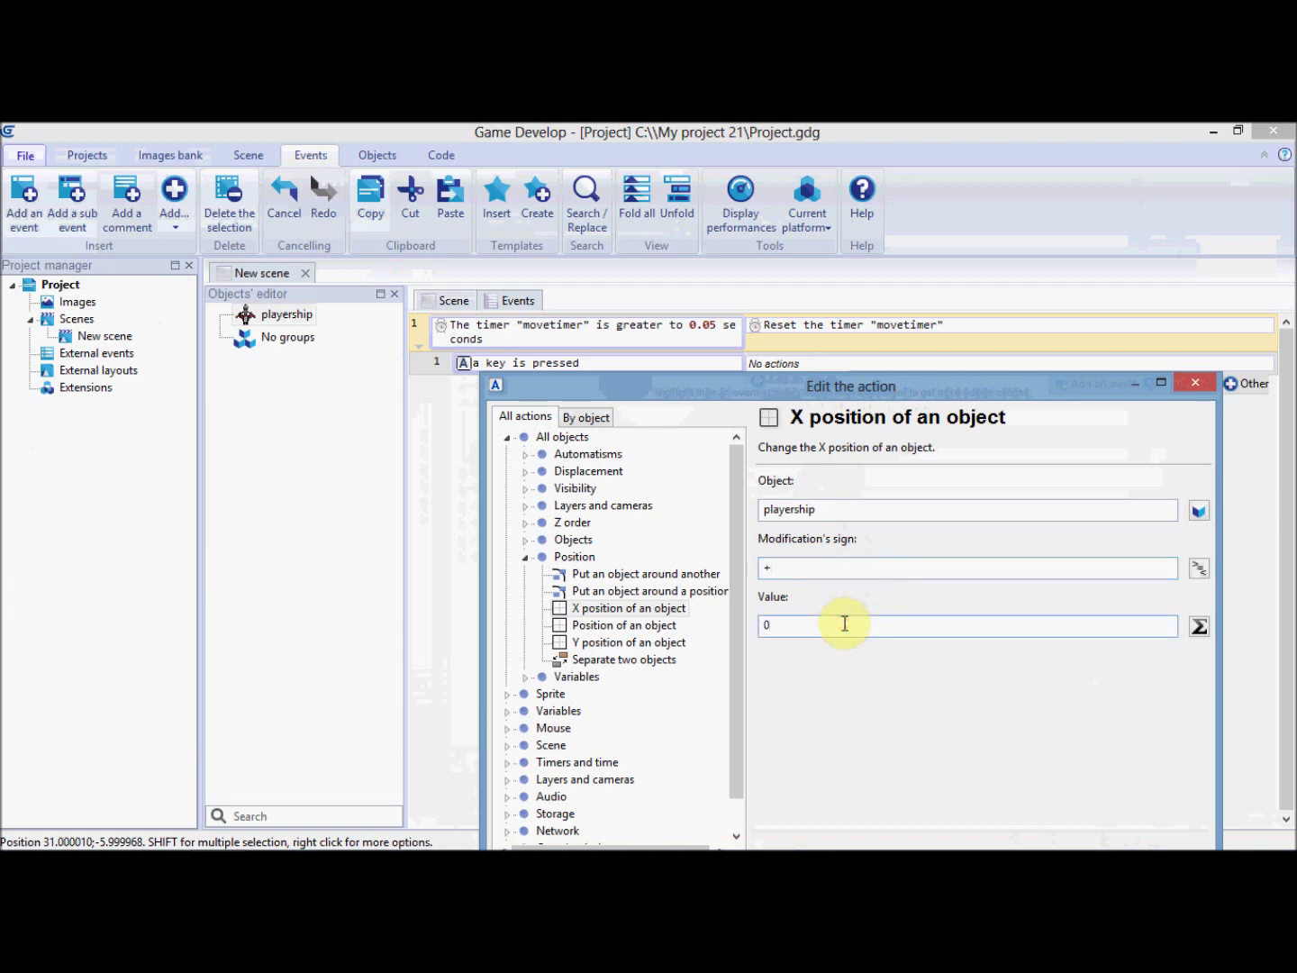
text(8)
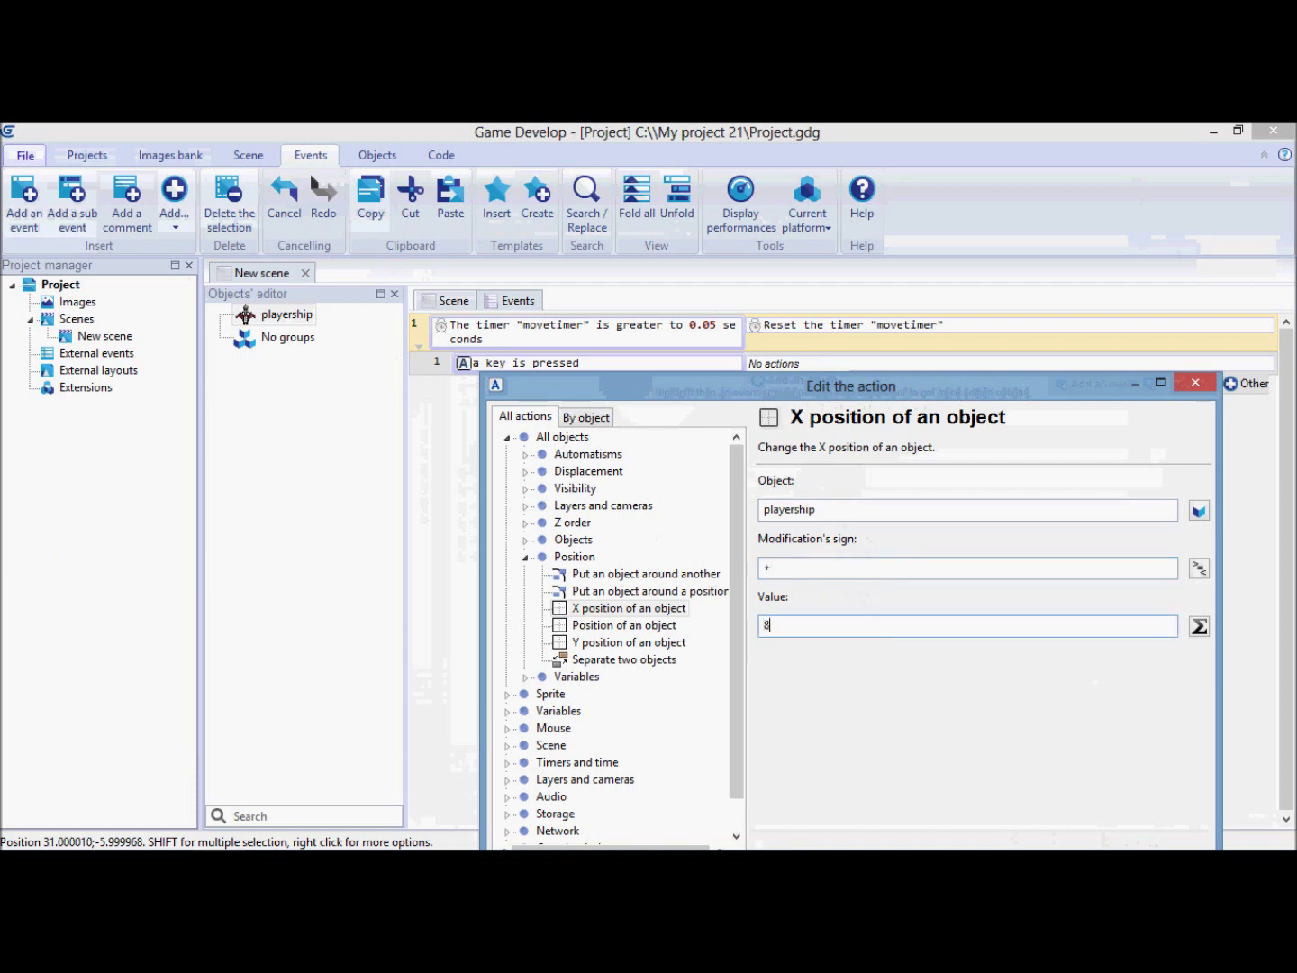
drag(812, 398, 782, 272)
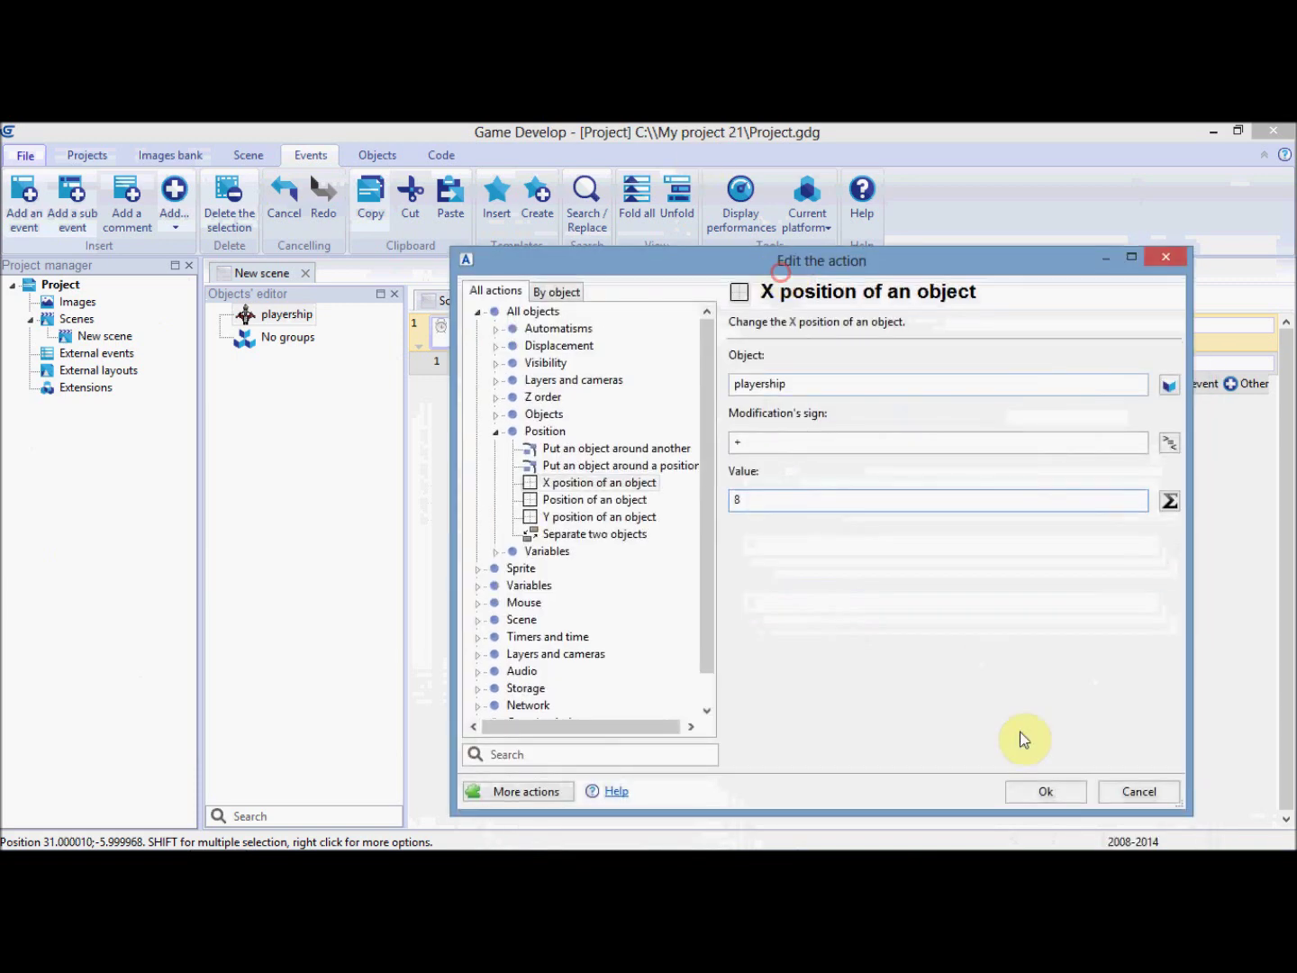
click(1048, 789)
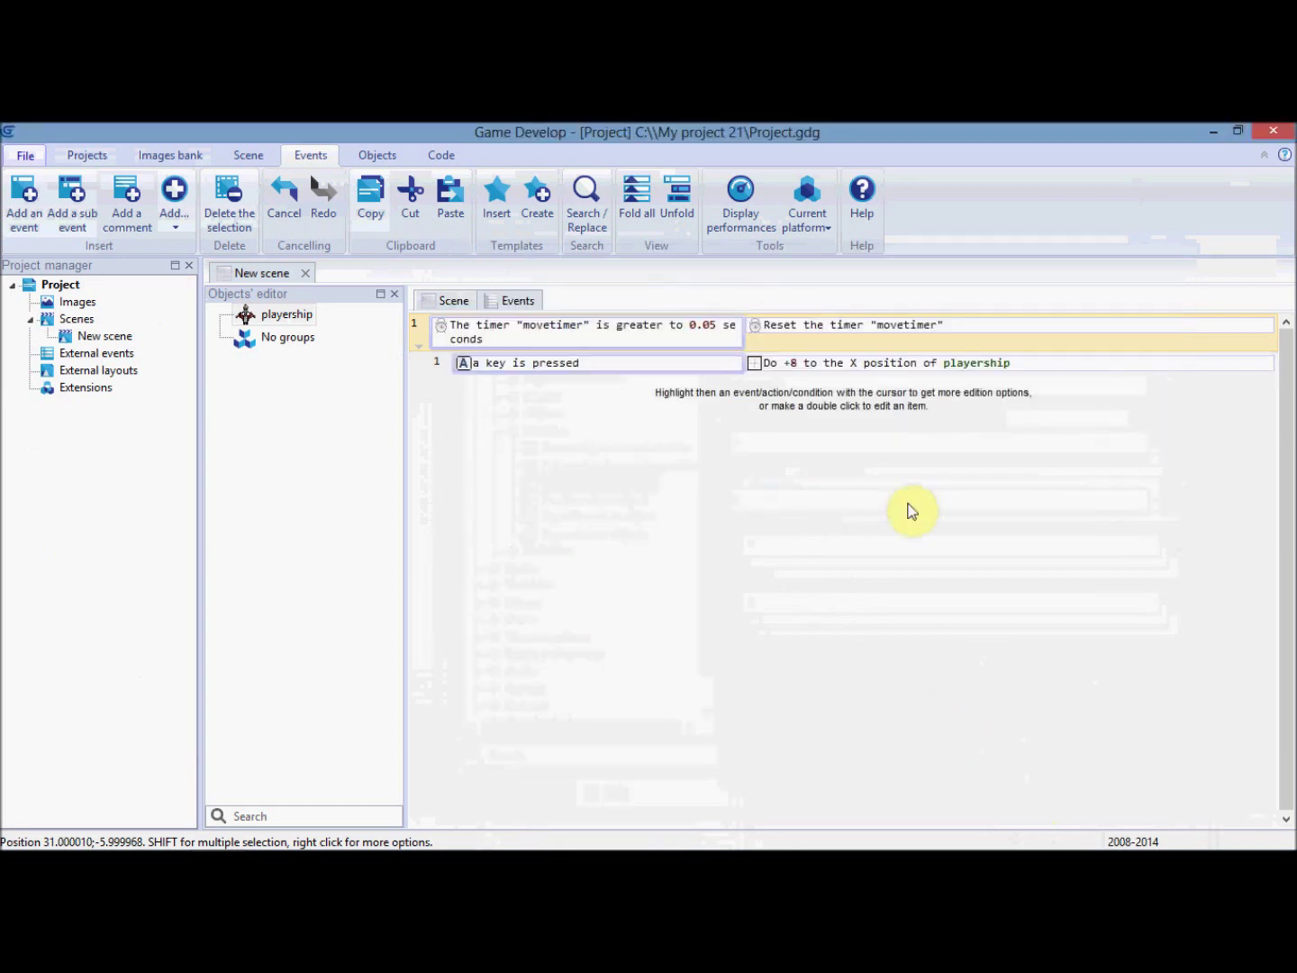
Change that action's modification sign to - so it subtracts 8
double_click(831, 364)
click(801, 564)
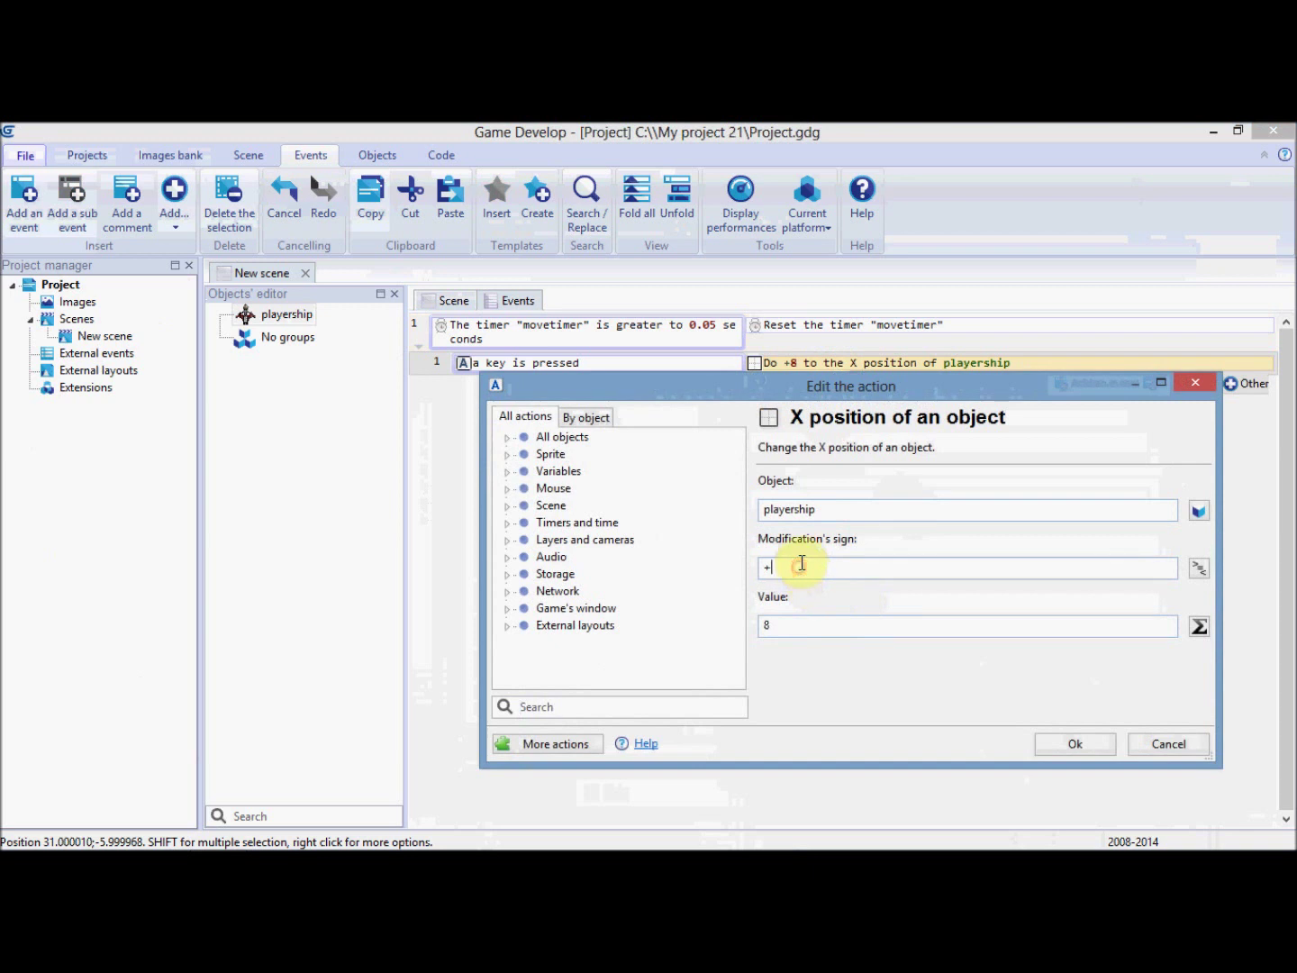
key(BackSpace)
text(-)
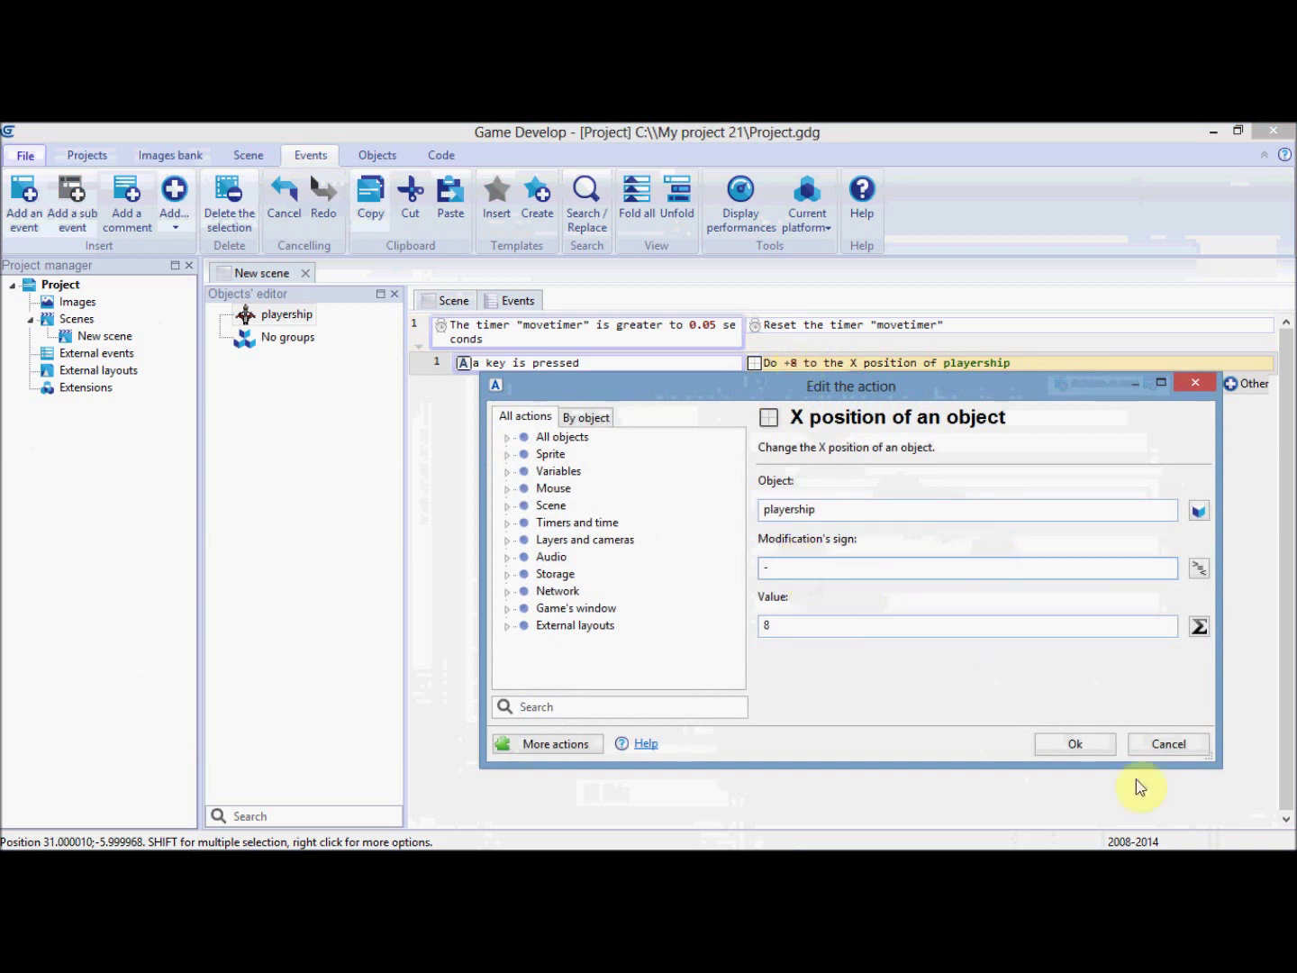
click(1074, 743)
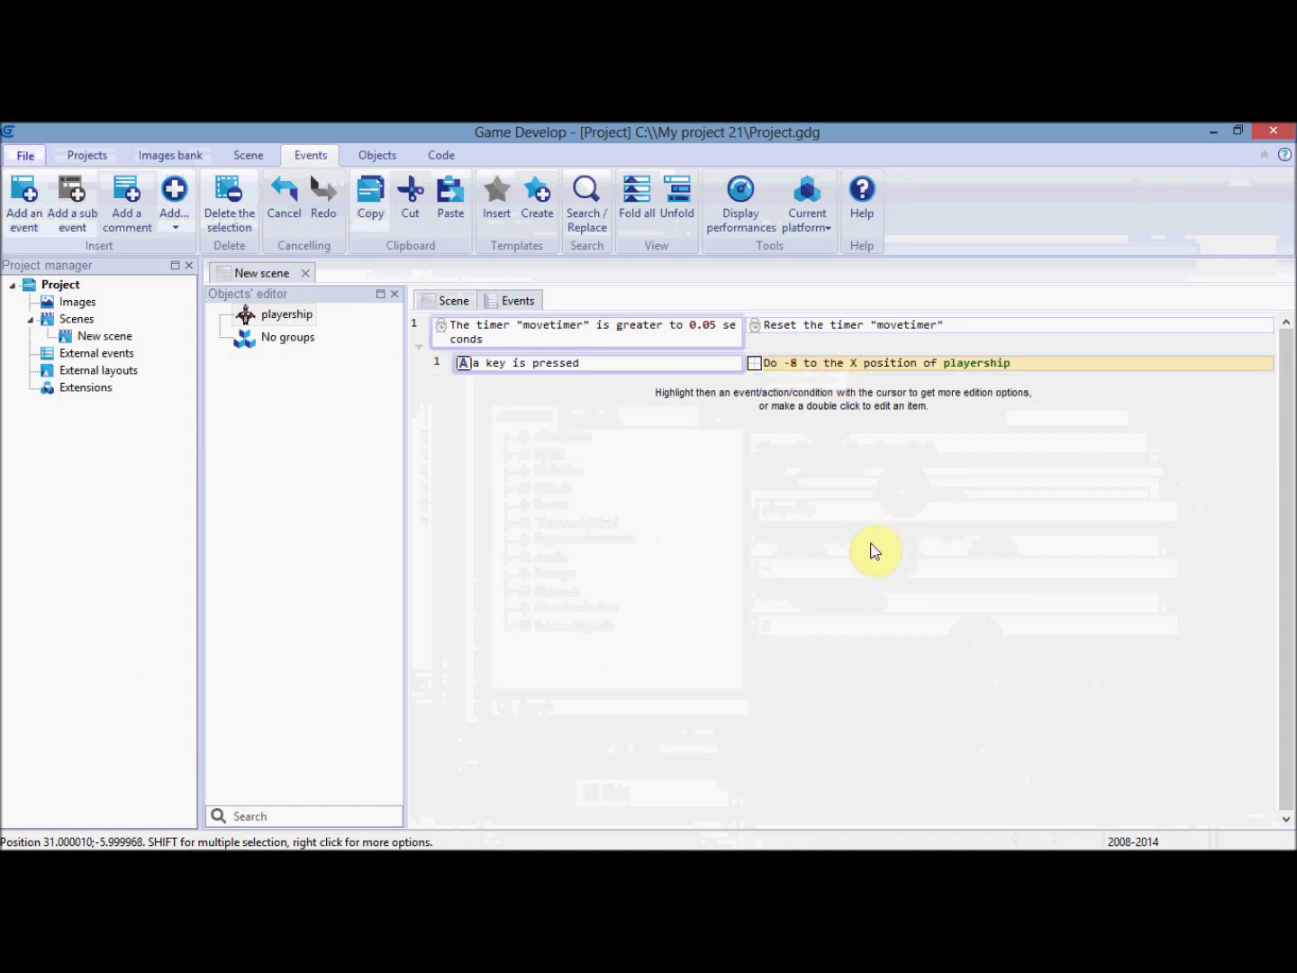
Add a second sub-event under the timer event with the condition 'd key is pressed'
click(587, 519)
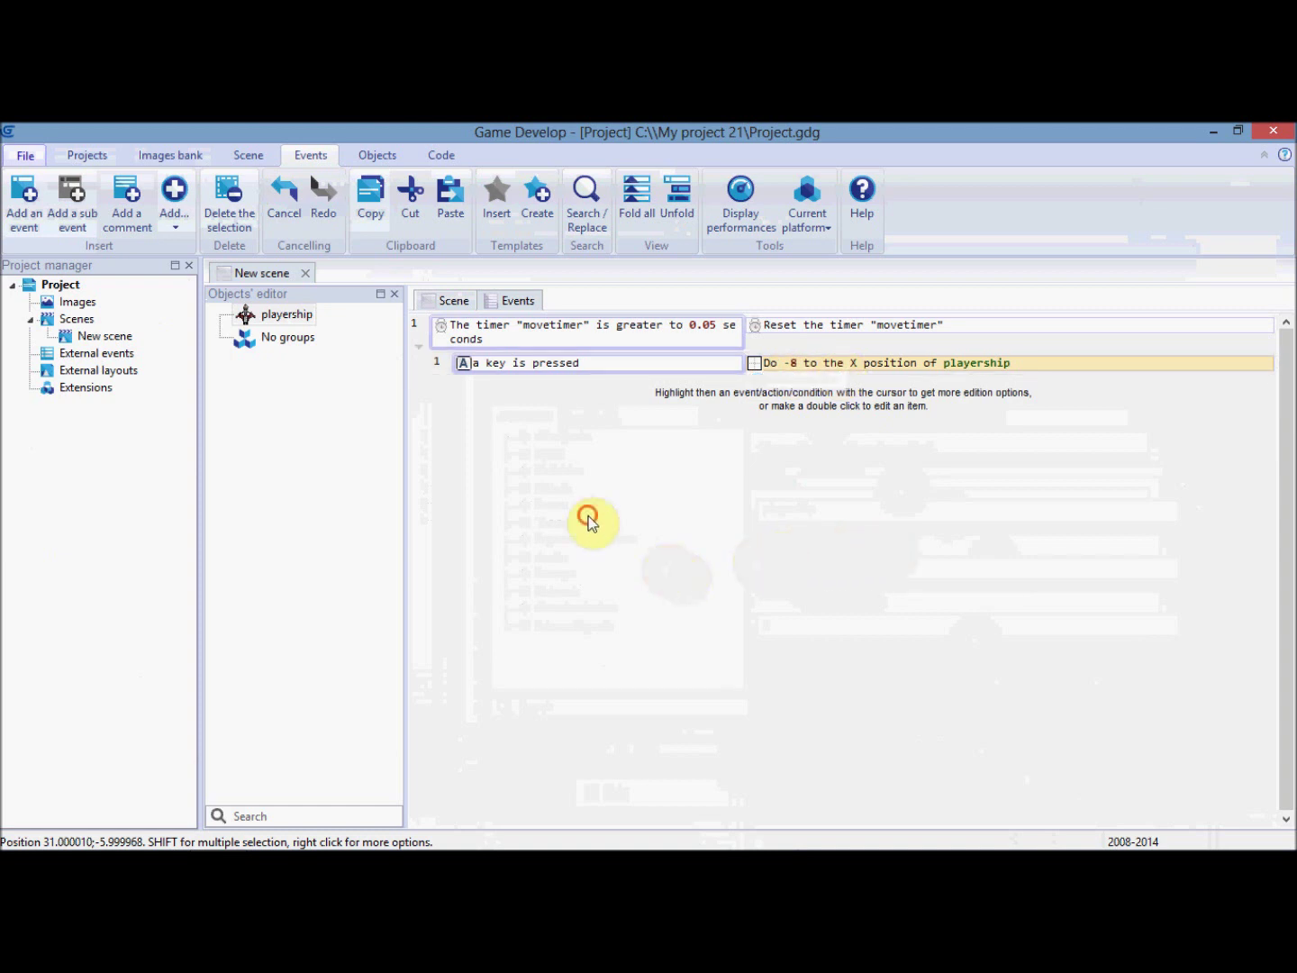
click(419, 337)
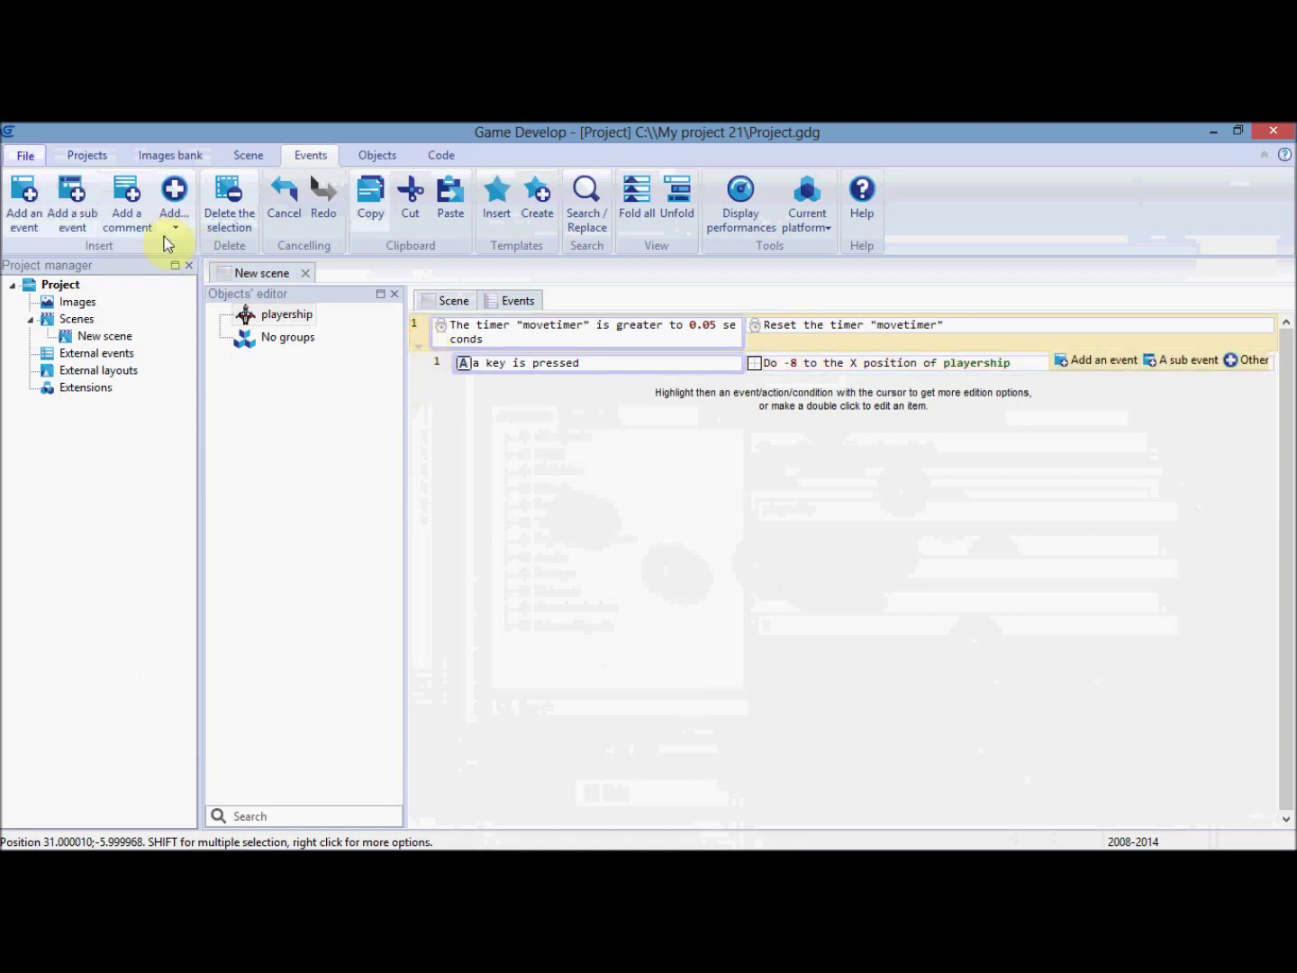
click(74, 207)
click(536, 371)
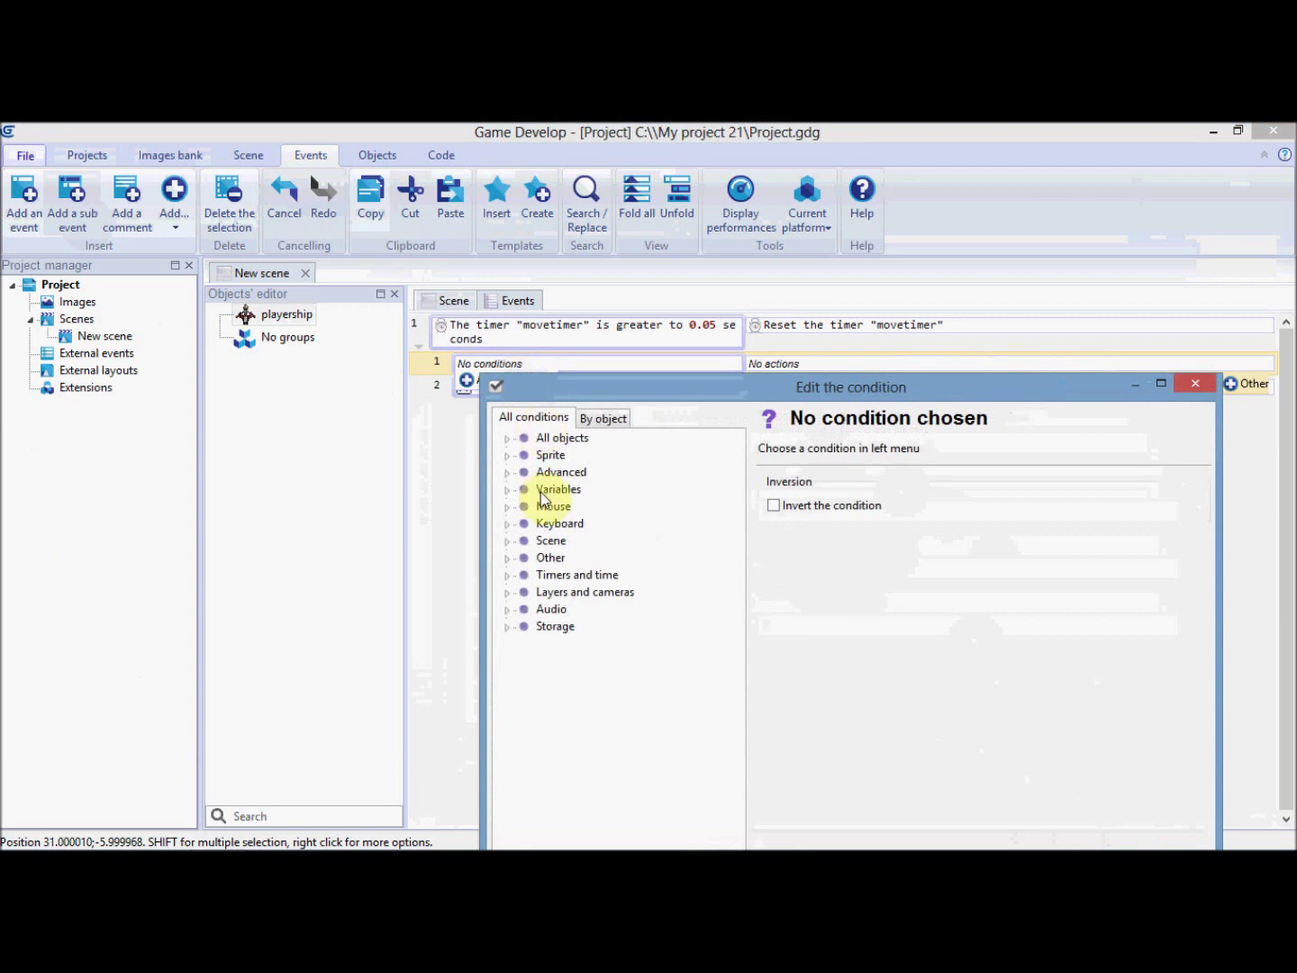
click(508, 523)
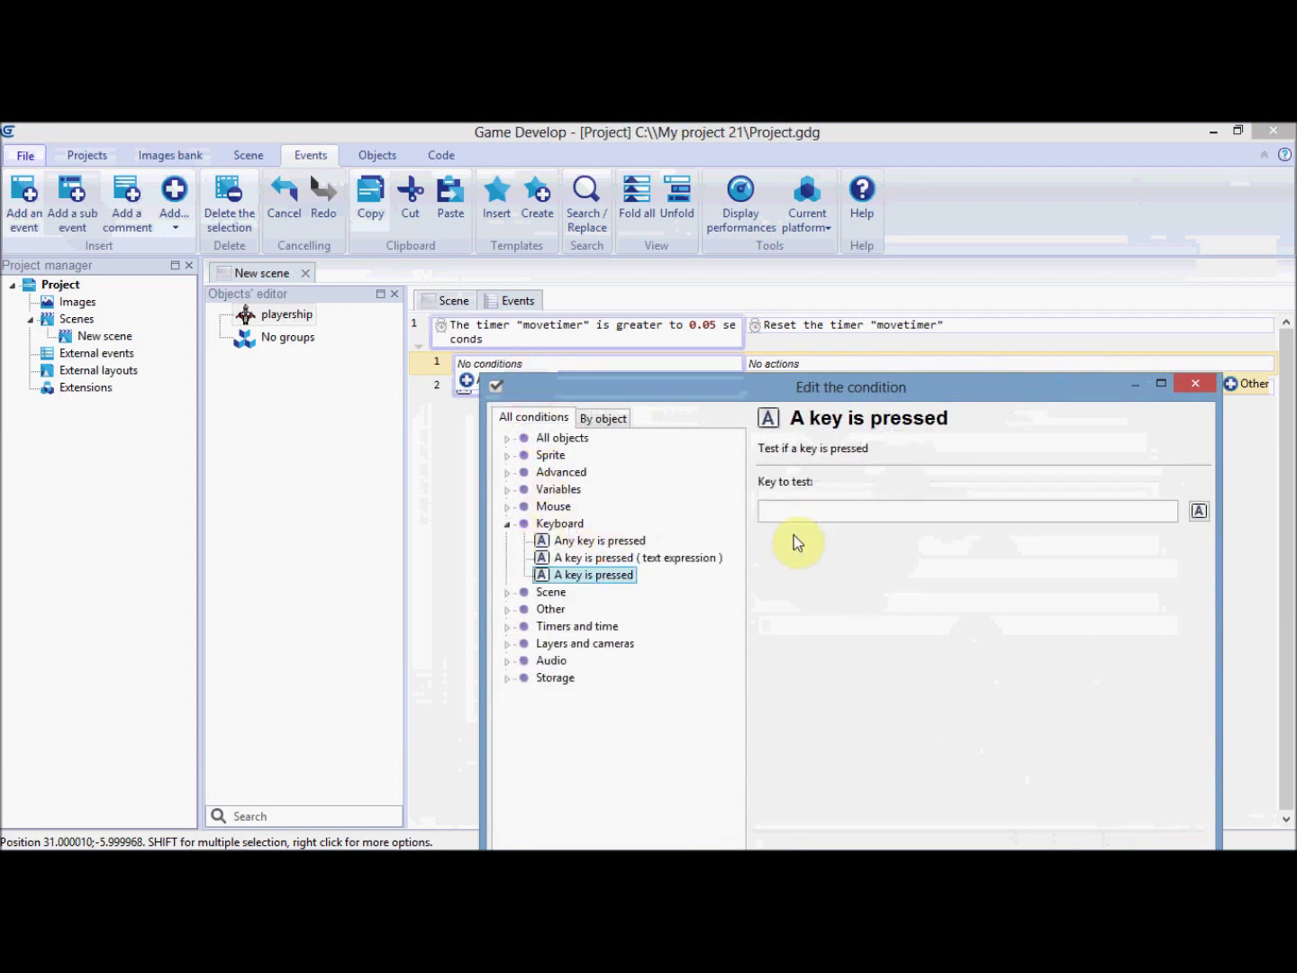
click(802, 513)
text(d)
drag(854, 379, 799, 241)
click(1015, 778)
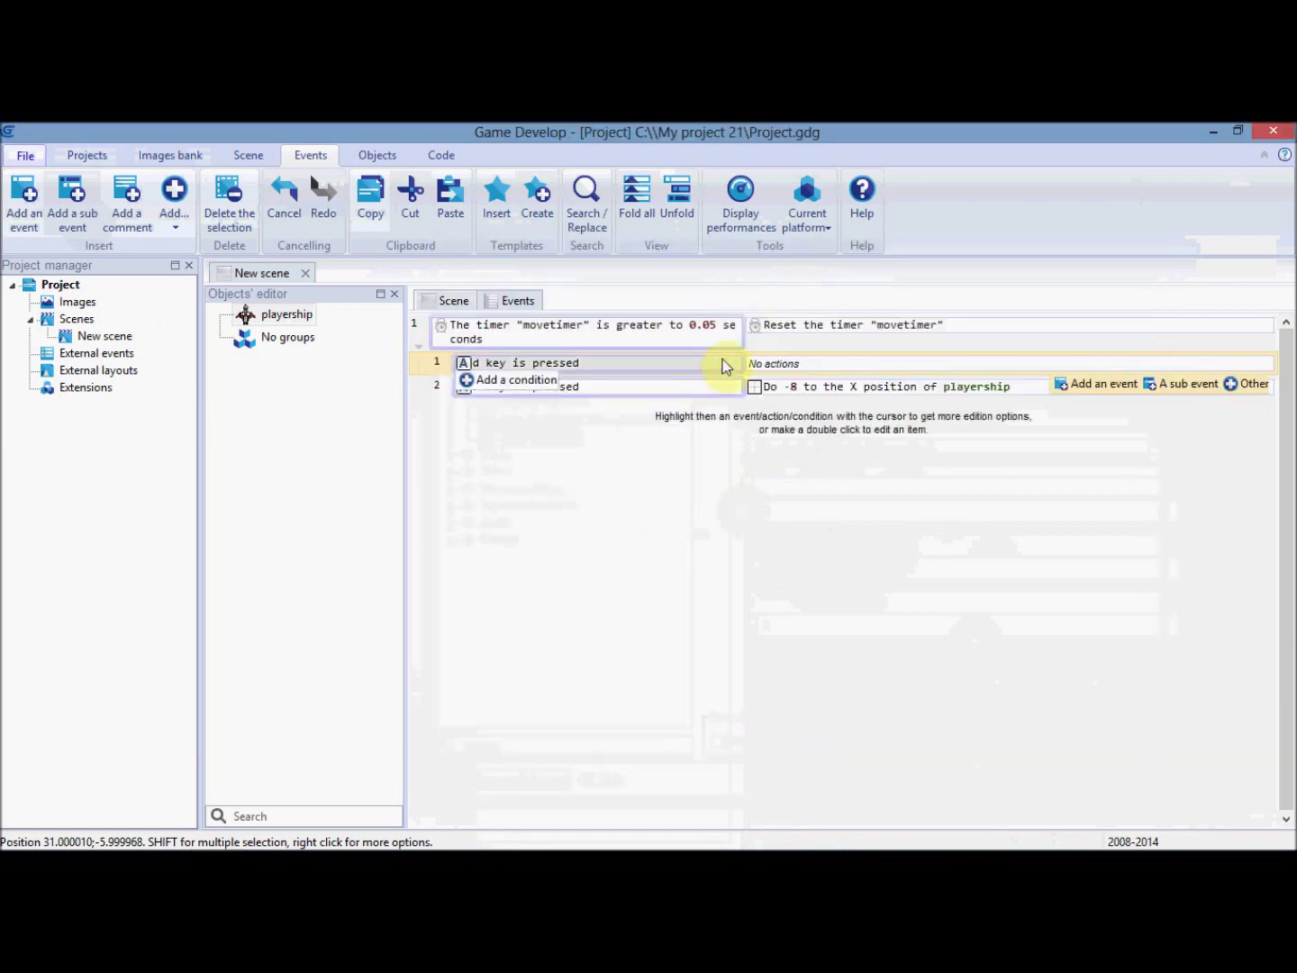
Give the d-key sub-event an X position action adding 8 to playership
click(798, 380)
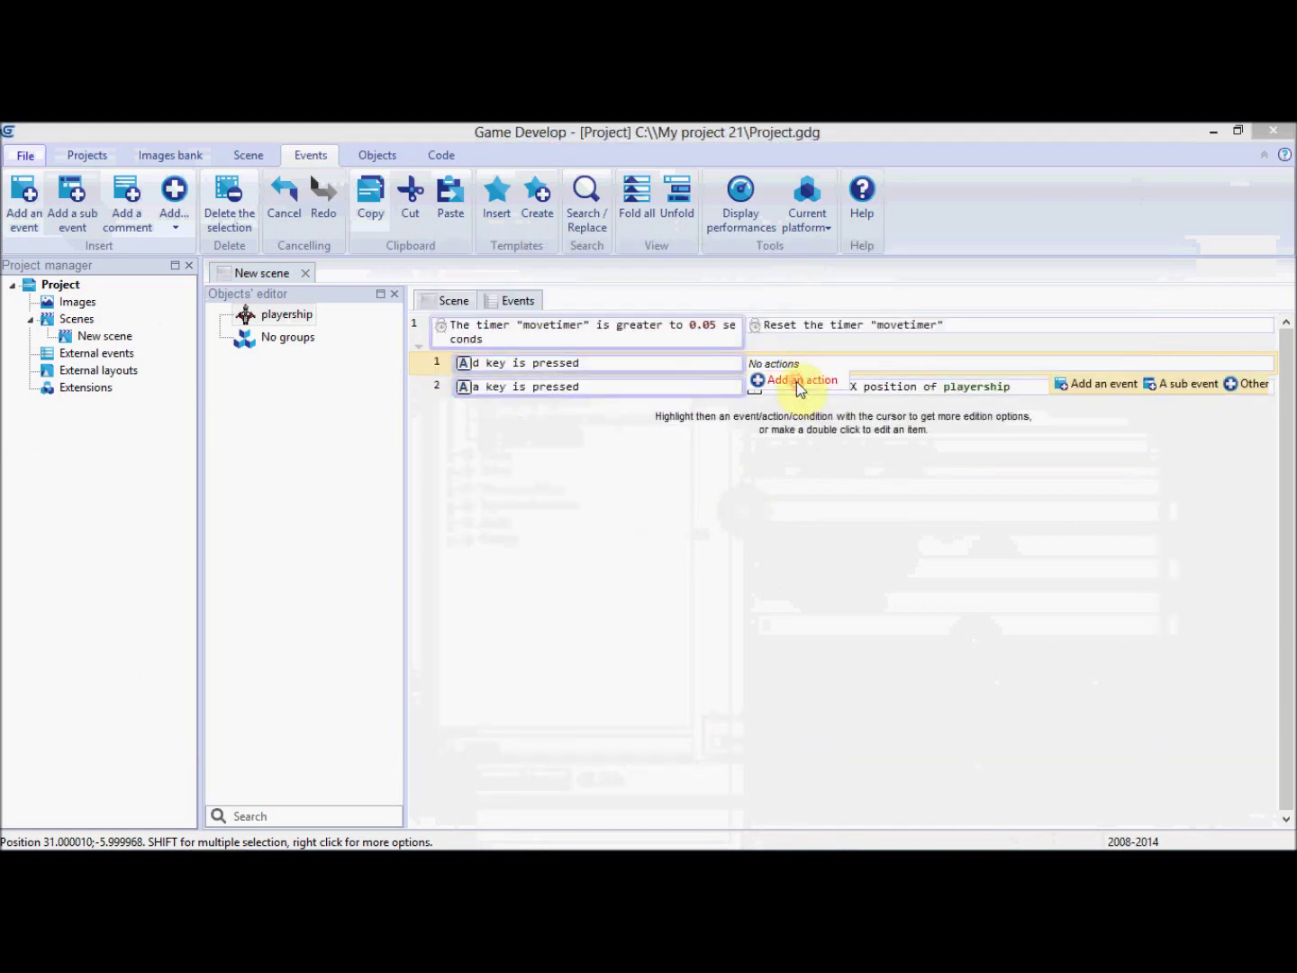
double_click(577, 437)
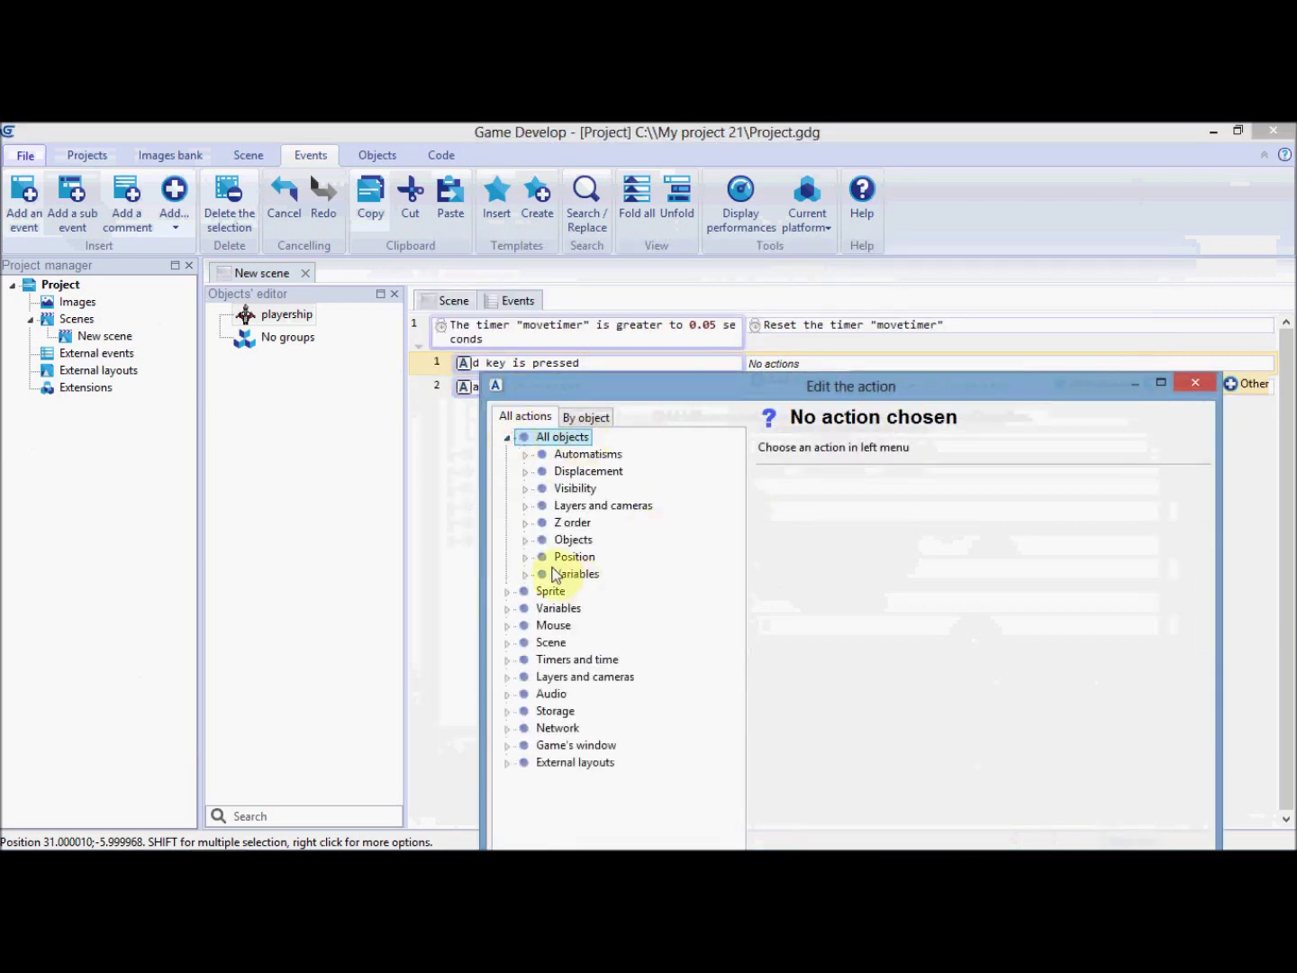
click(525, 557)
click(576, 608)
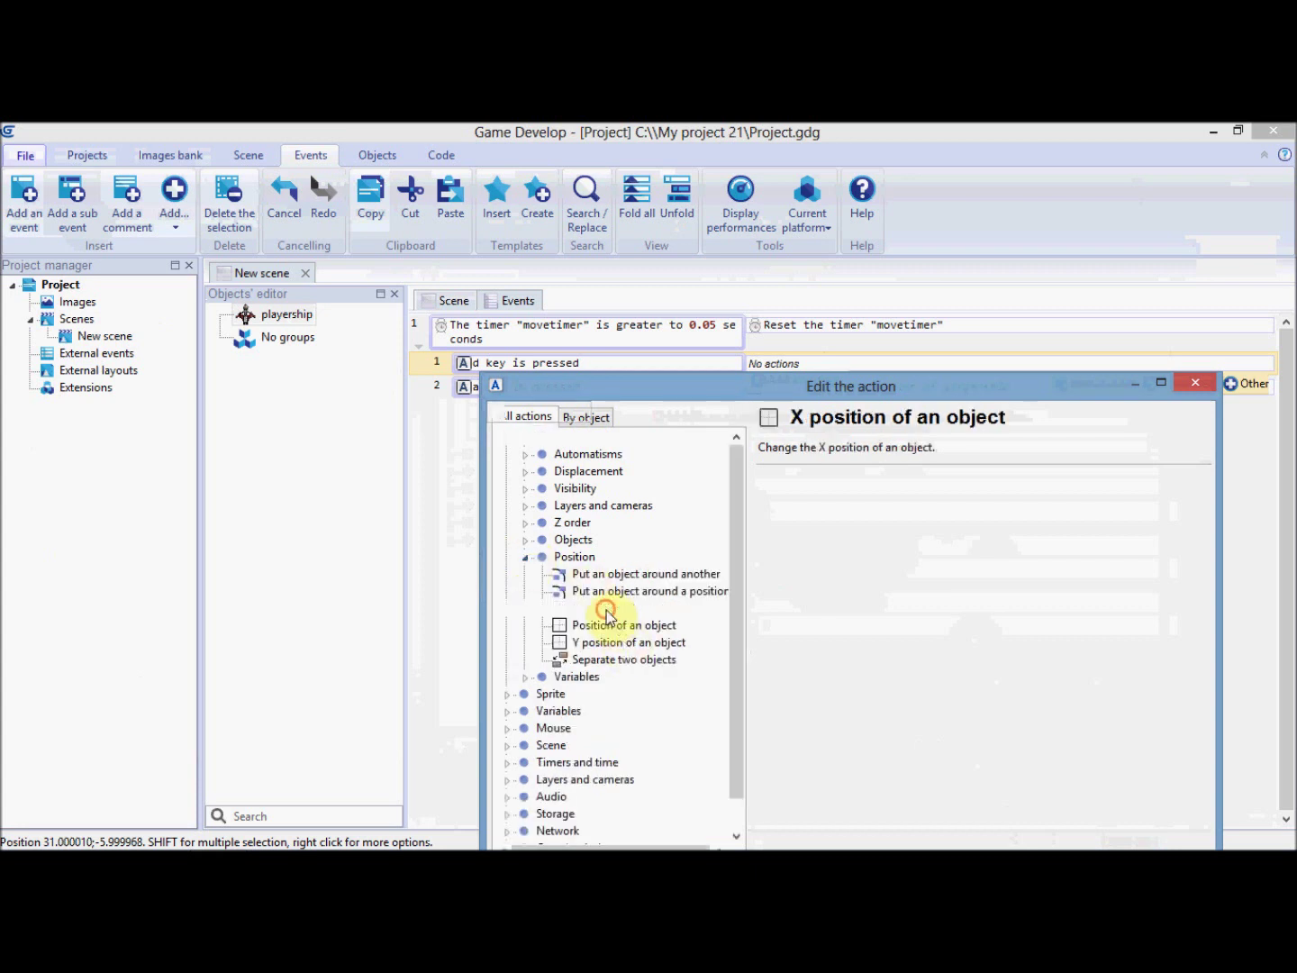
click(787, 515)
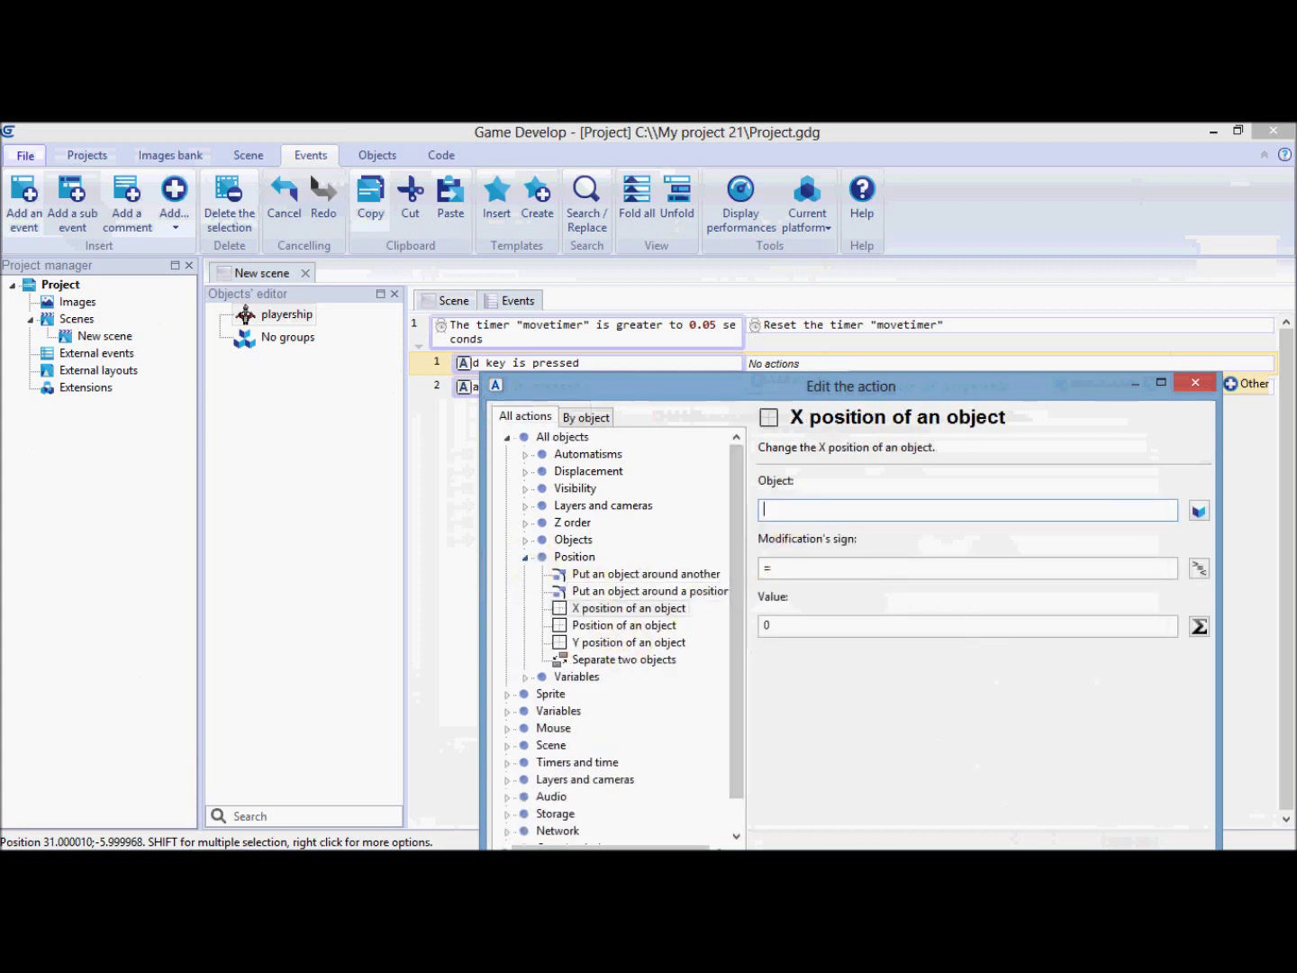
text(playership)
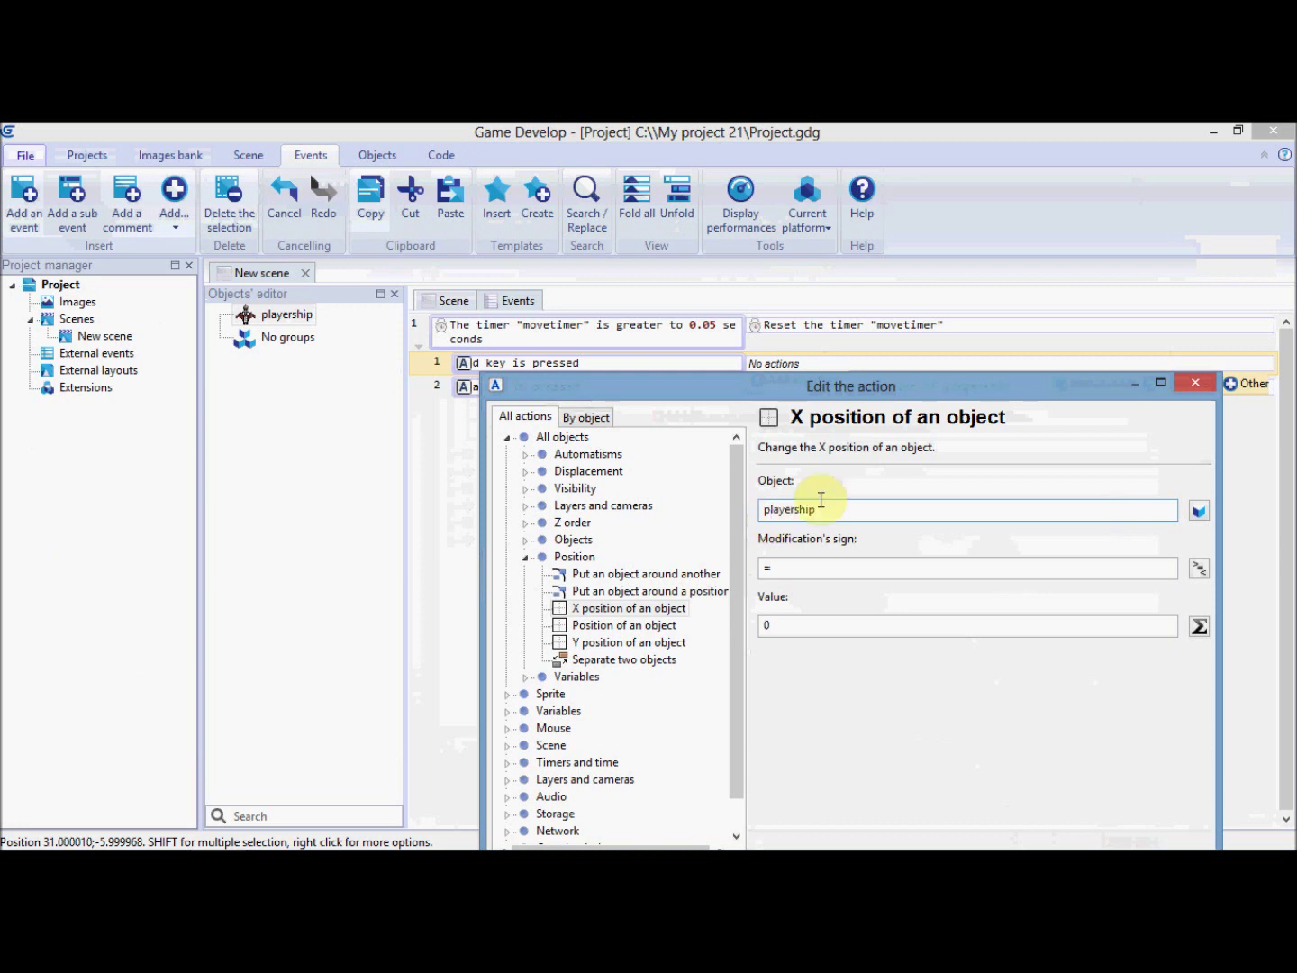
click(837, 572)
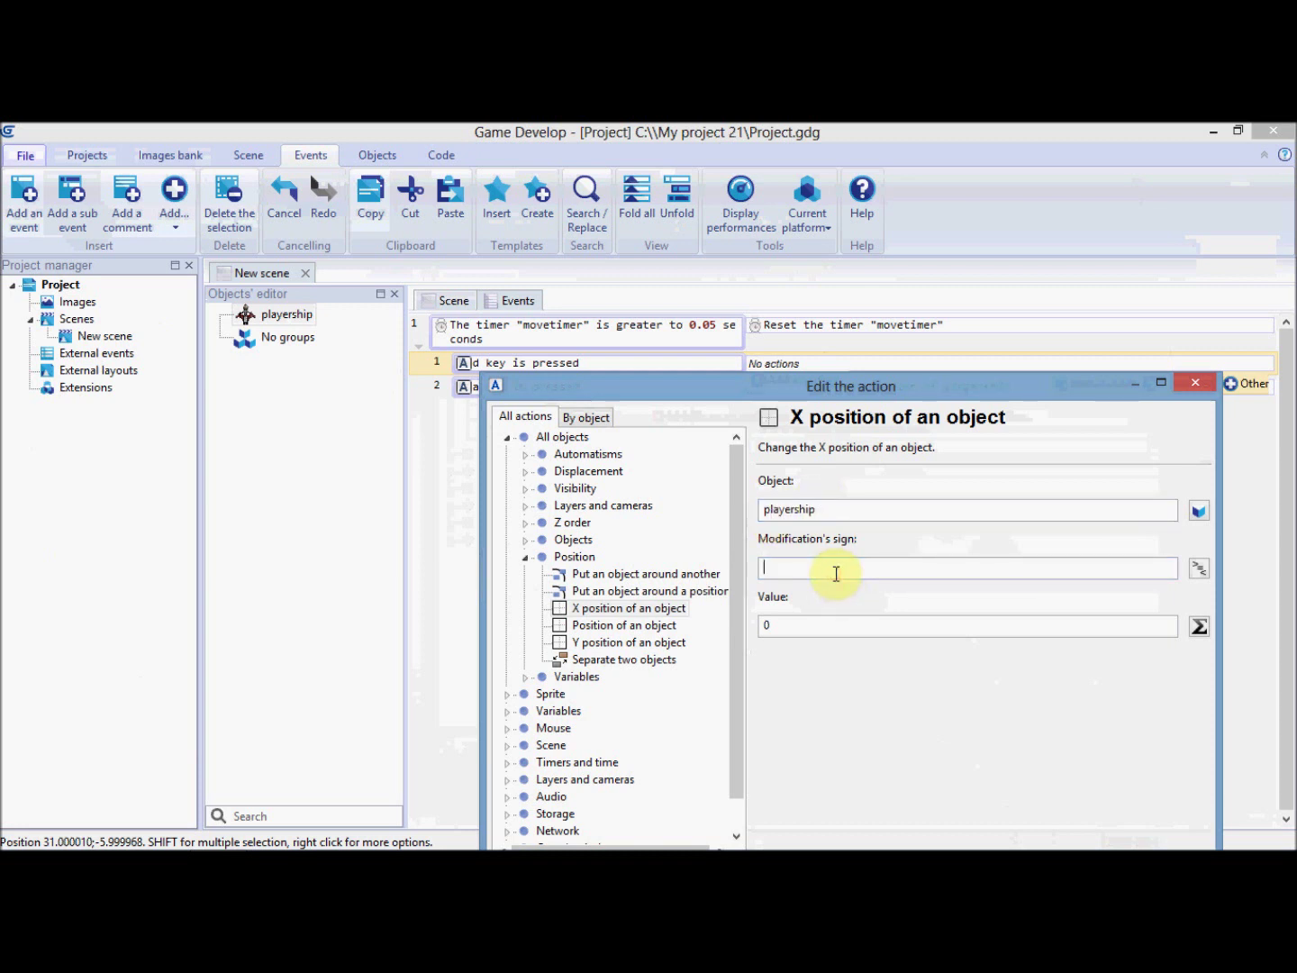
text(+)
click(815, 623)
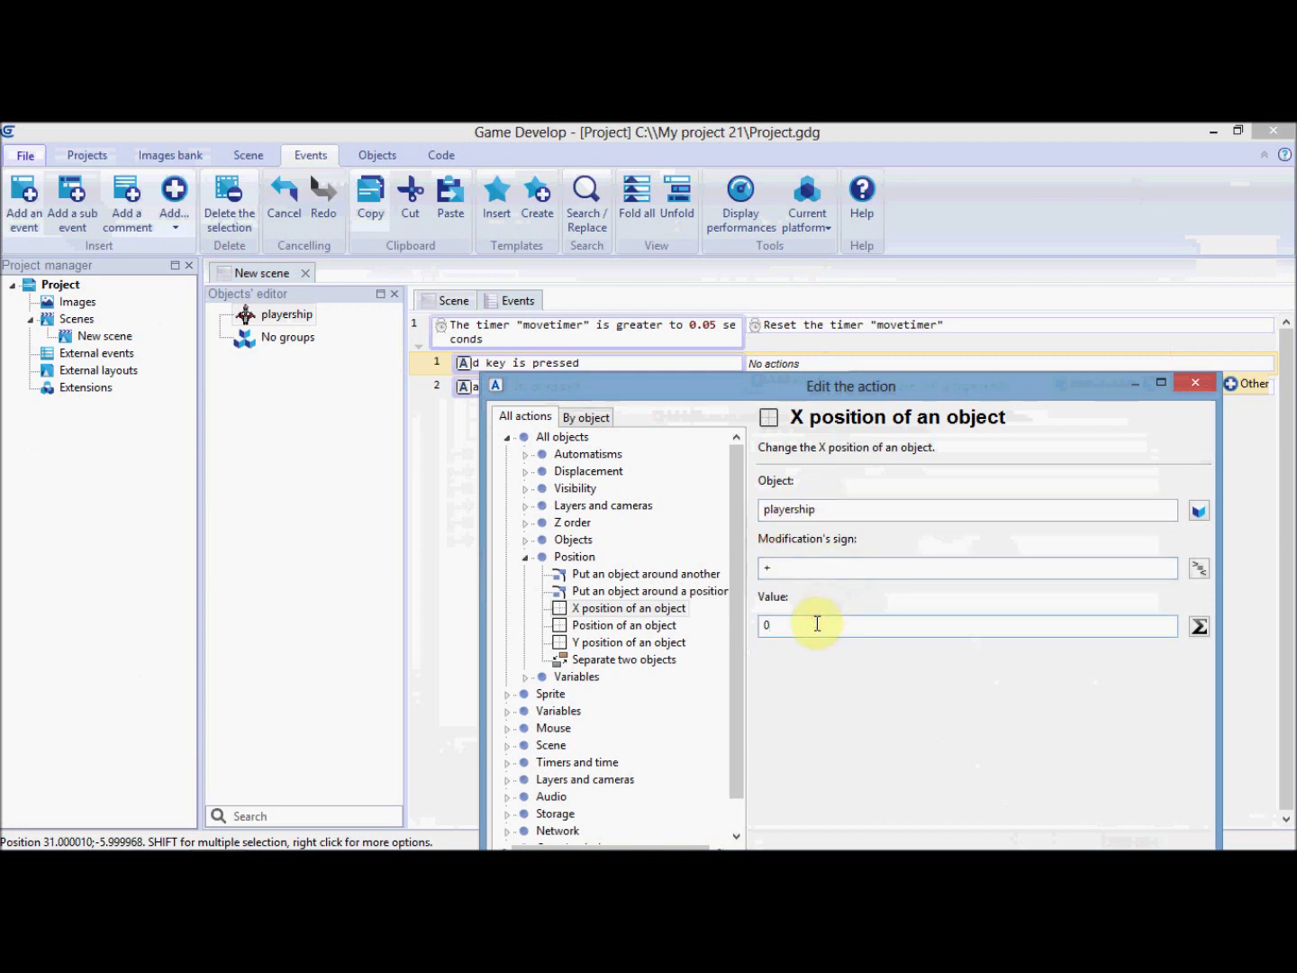
key(BackSpace)
text(8)
drag(773, 385, 728, 174)
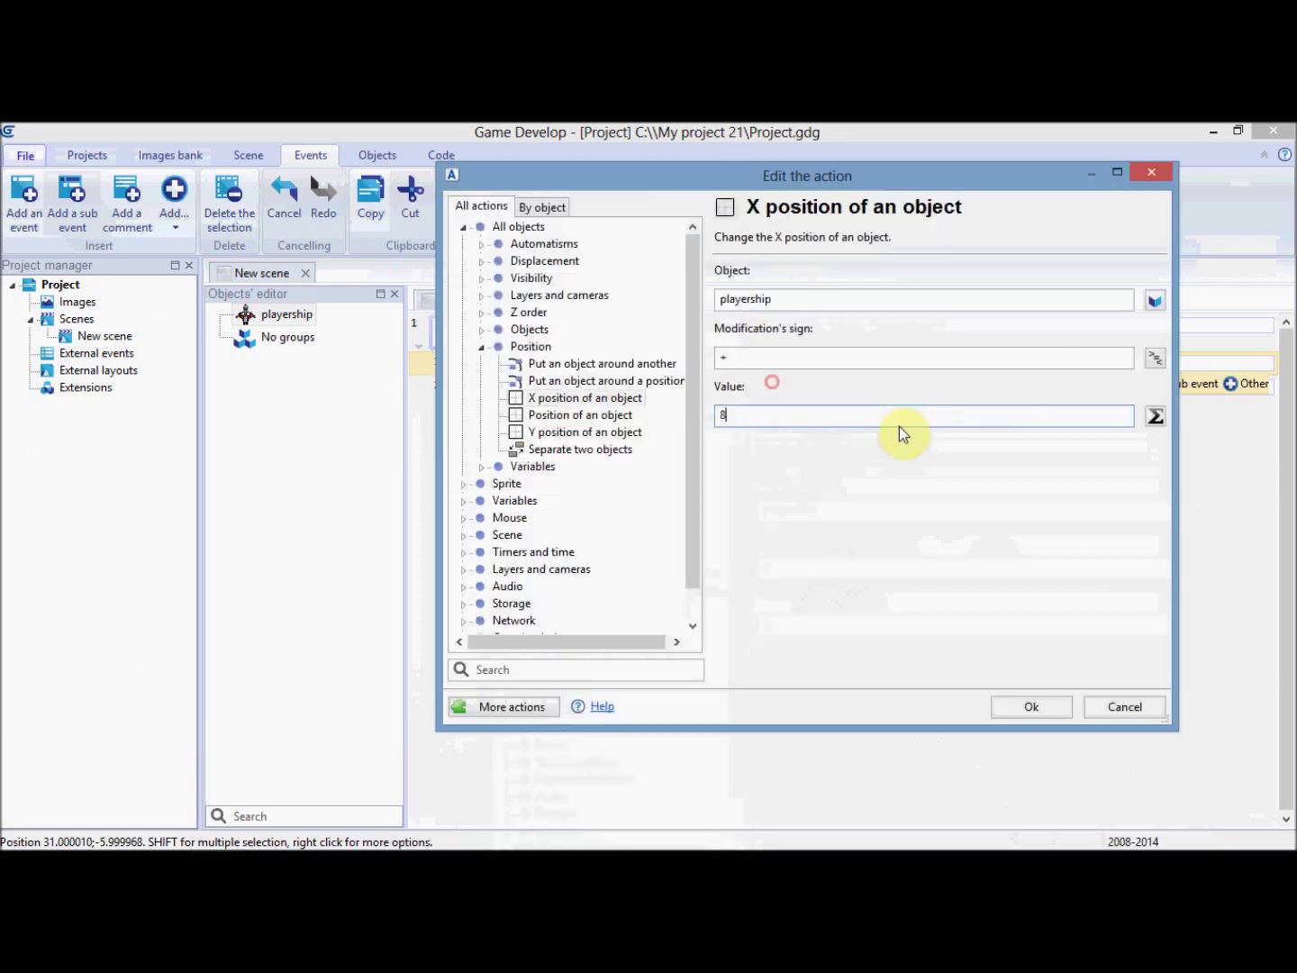
click(1032, 706)
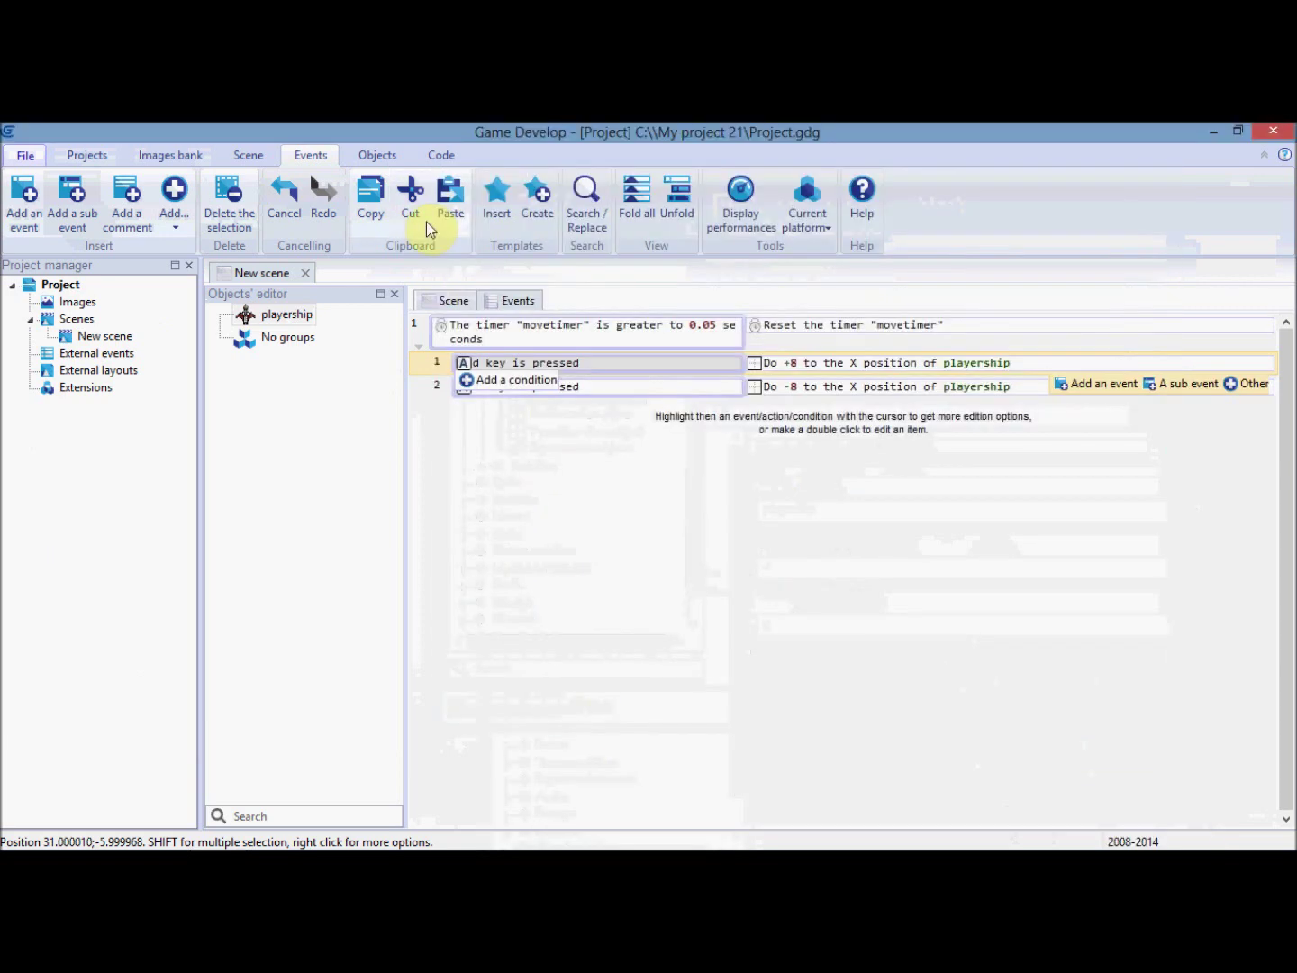
Review the events: movetimer condition, timer reset, d-key +8 and a-key -8 actions
click(617, 330)
click(783, 327)
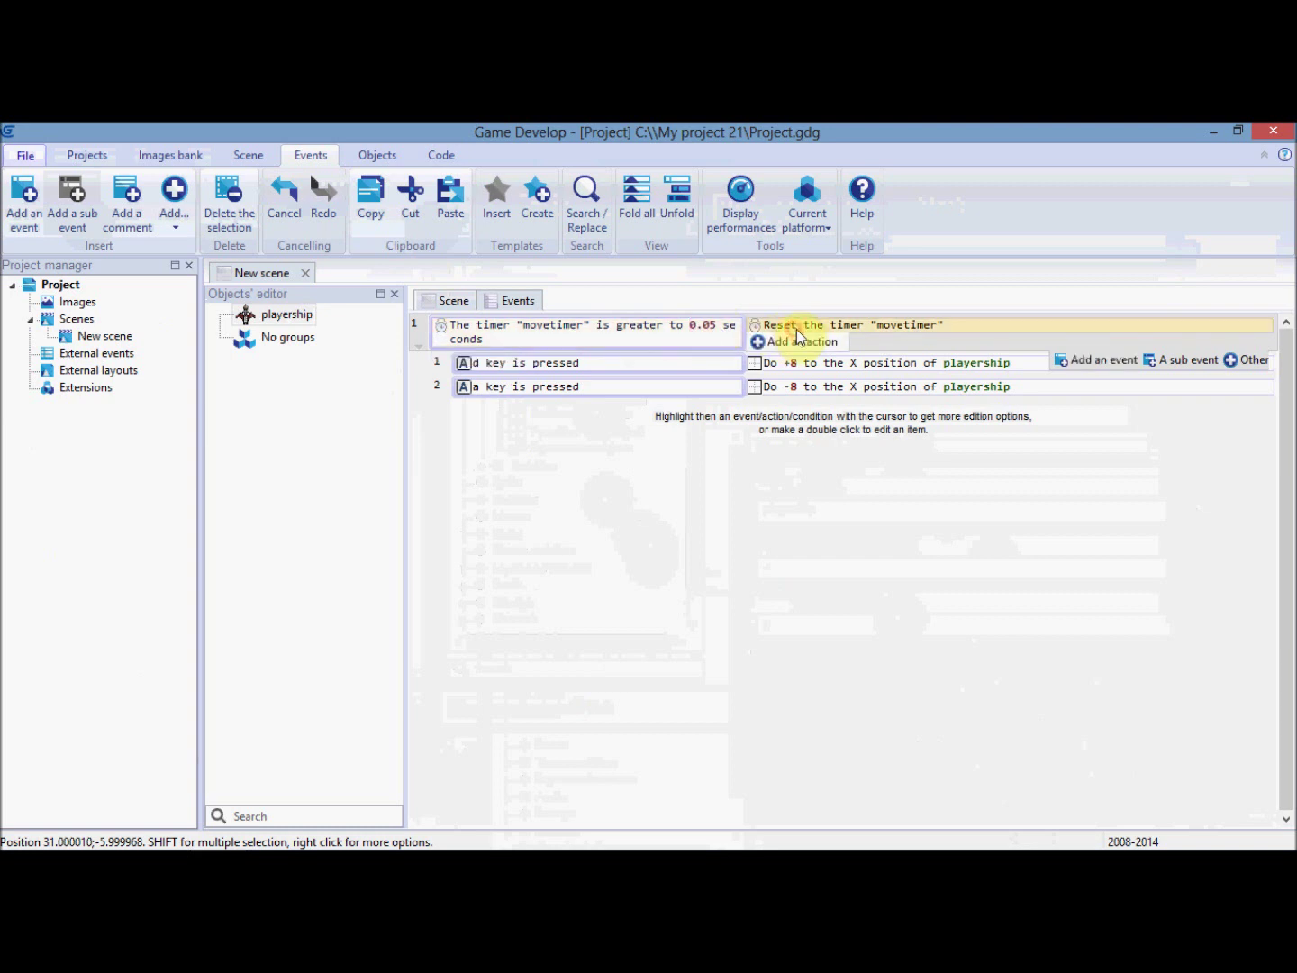
click(433, 364)
mouse_move(473, 370)
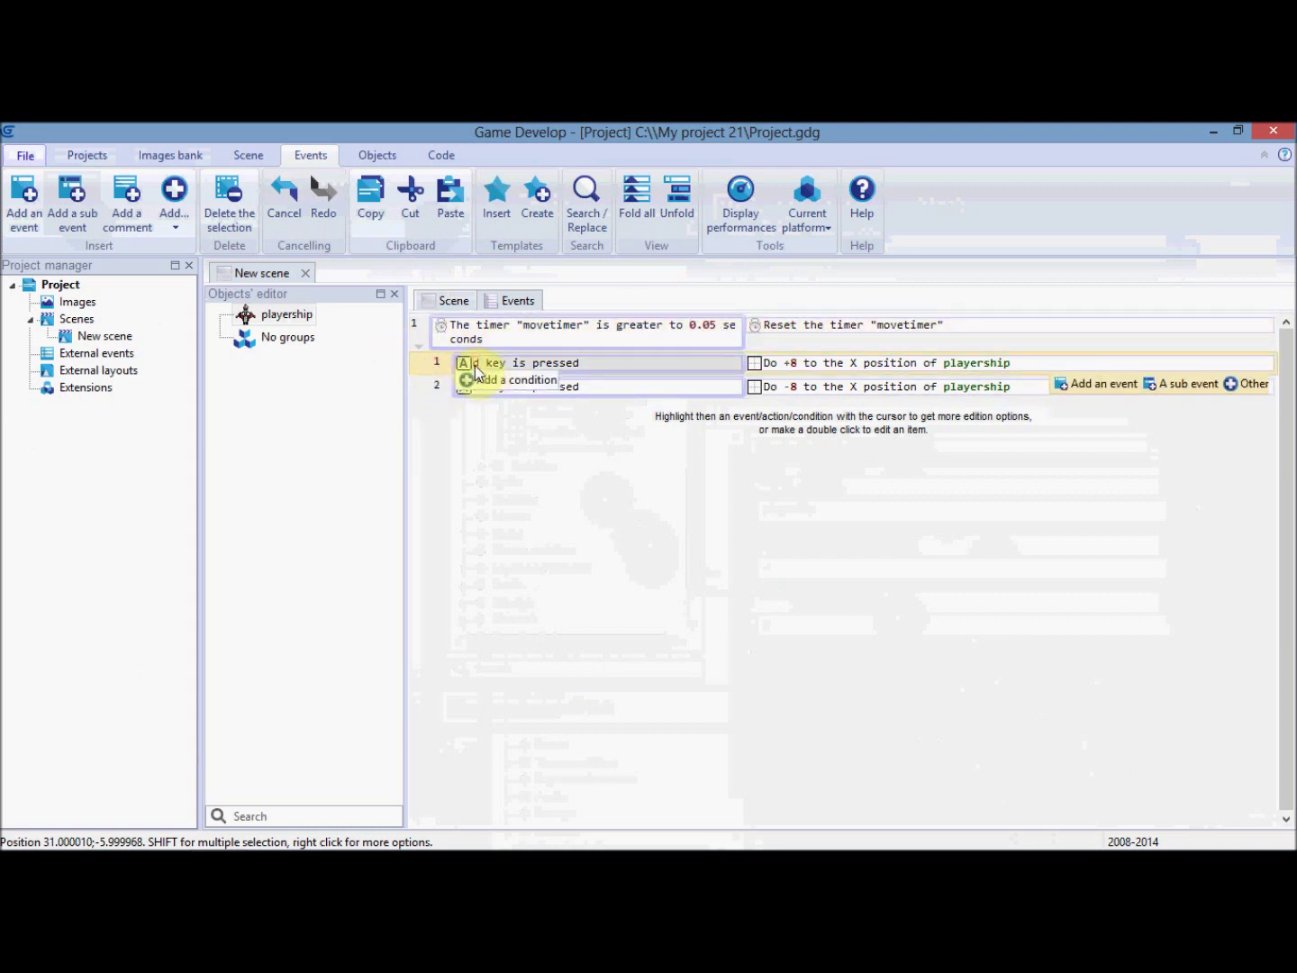
click(835, 366)
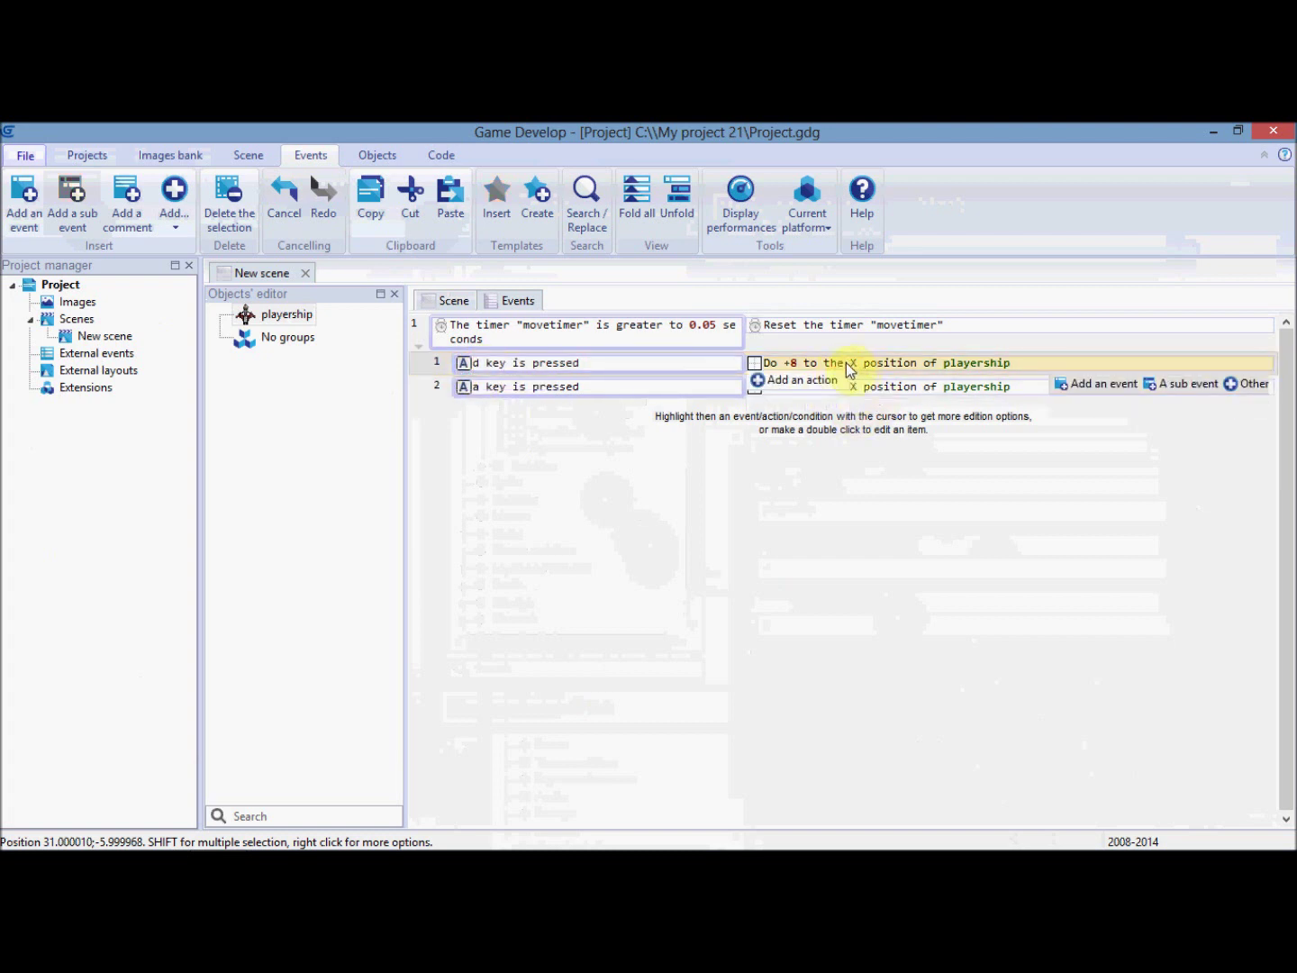
click(500, 389)
click(839, 389)
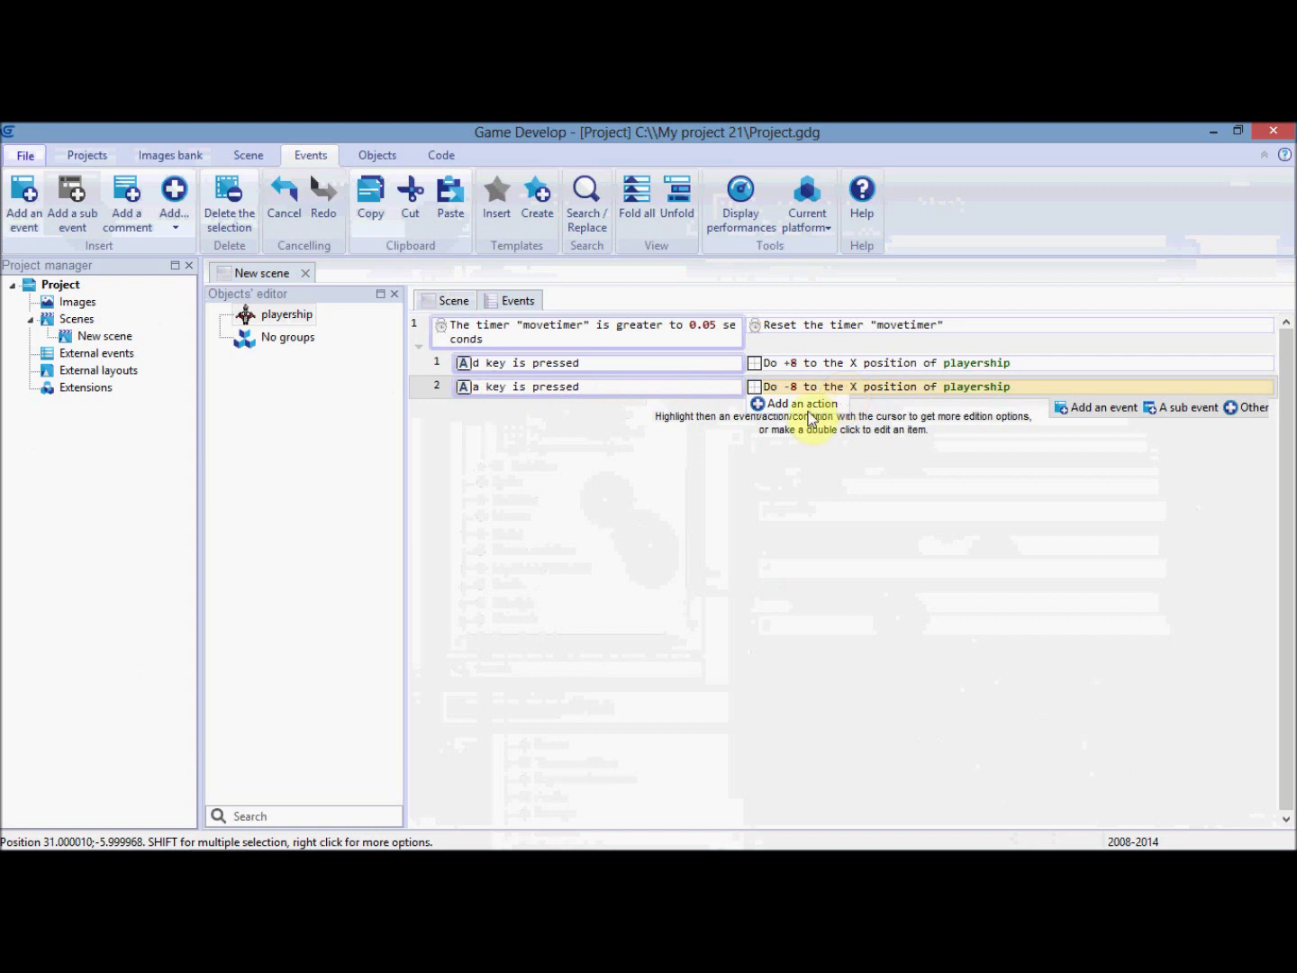
Move playership to the bottom of New scene and preview the game in Waterfox
click(450, 302)
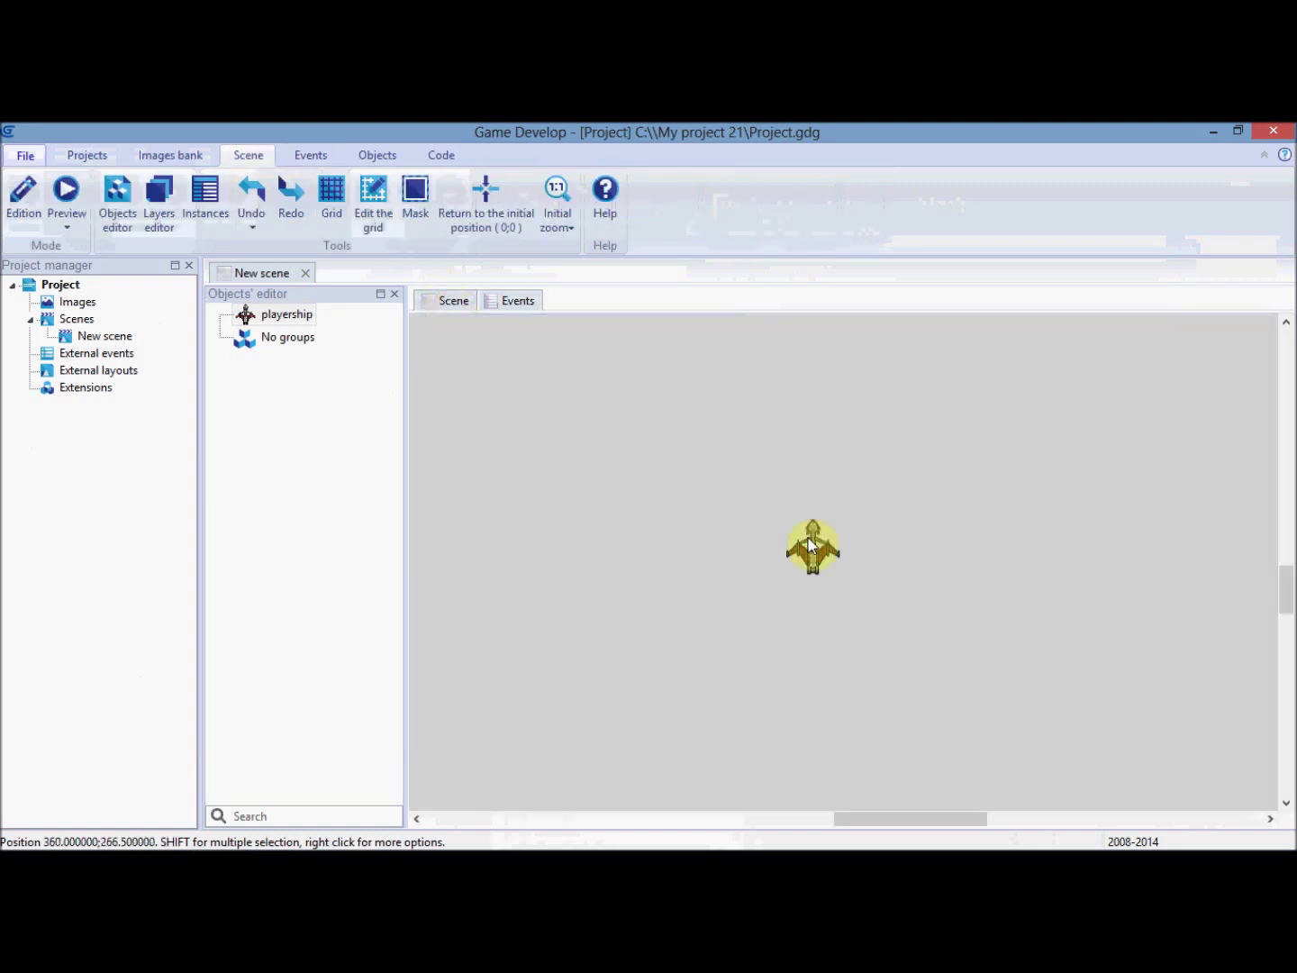
drag(811, 543, 789, 744)
click(757, 631)
click(425, 345)
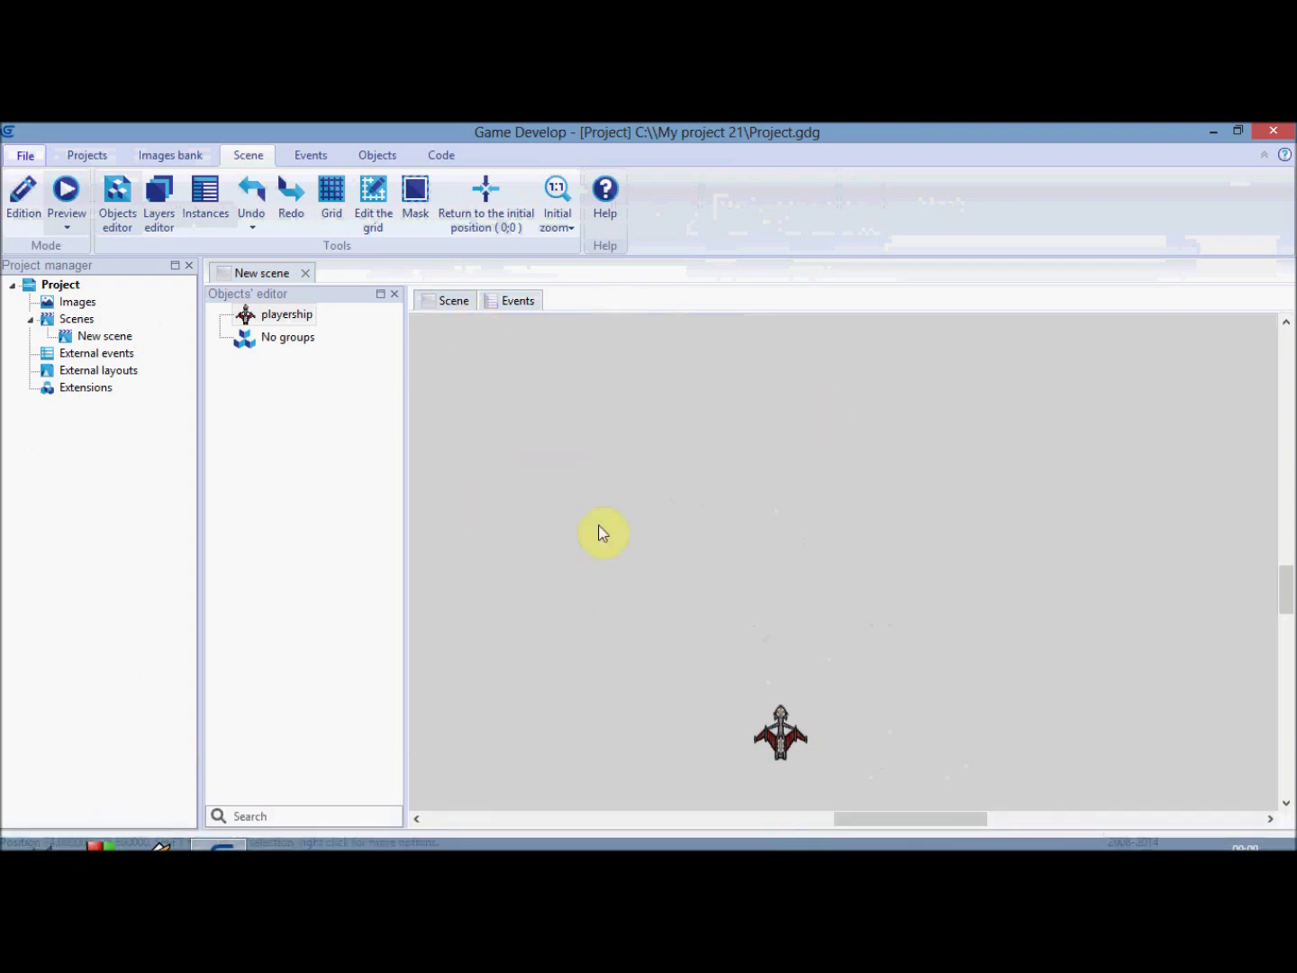
click(546, 549)
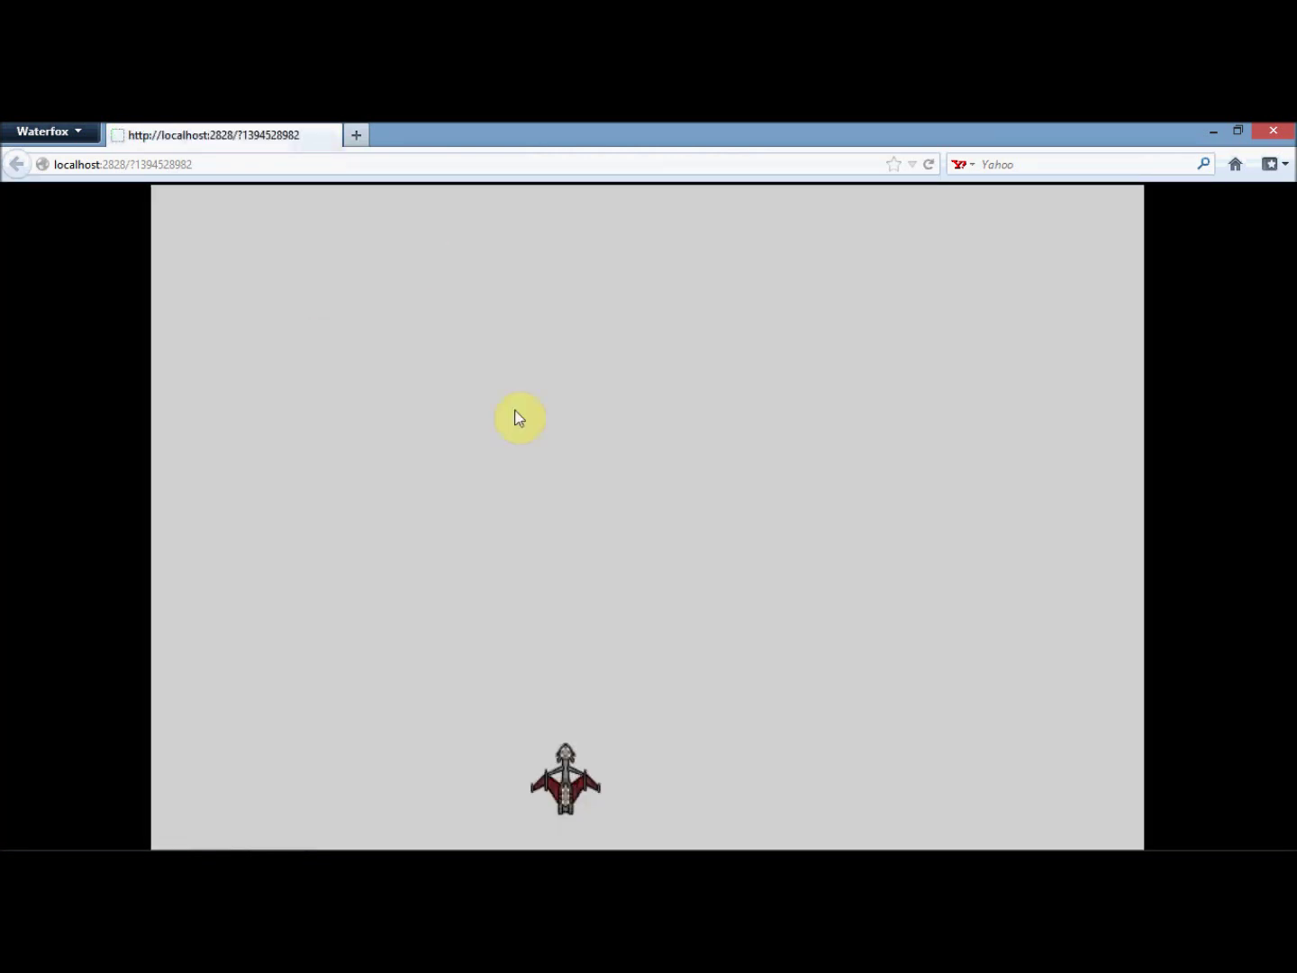
Drive the ship right along the bottom of the browser preview canvas
key(Right)
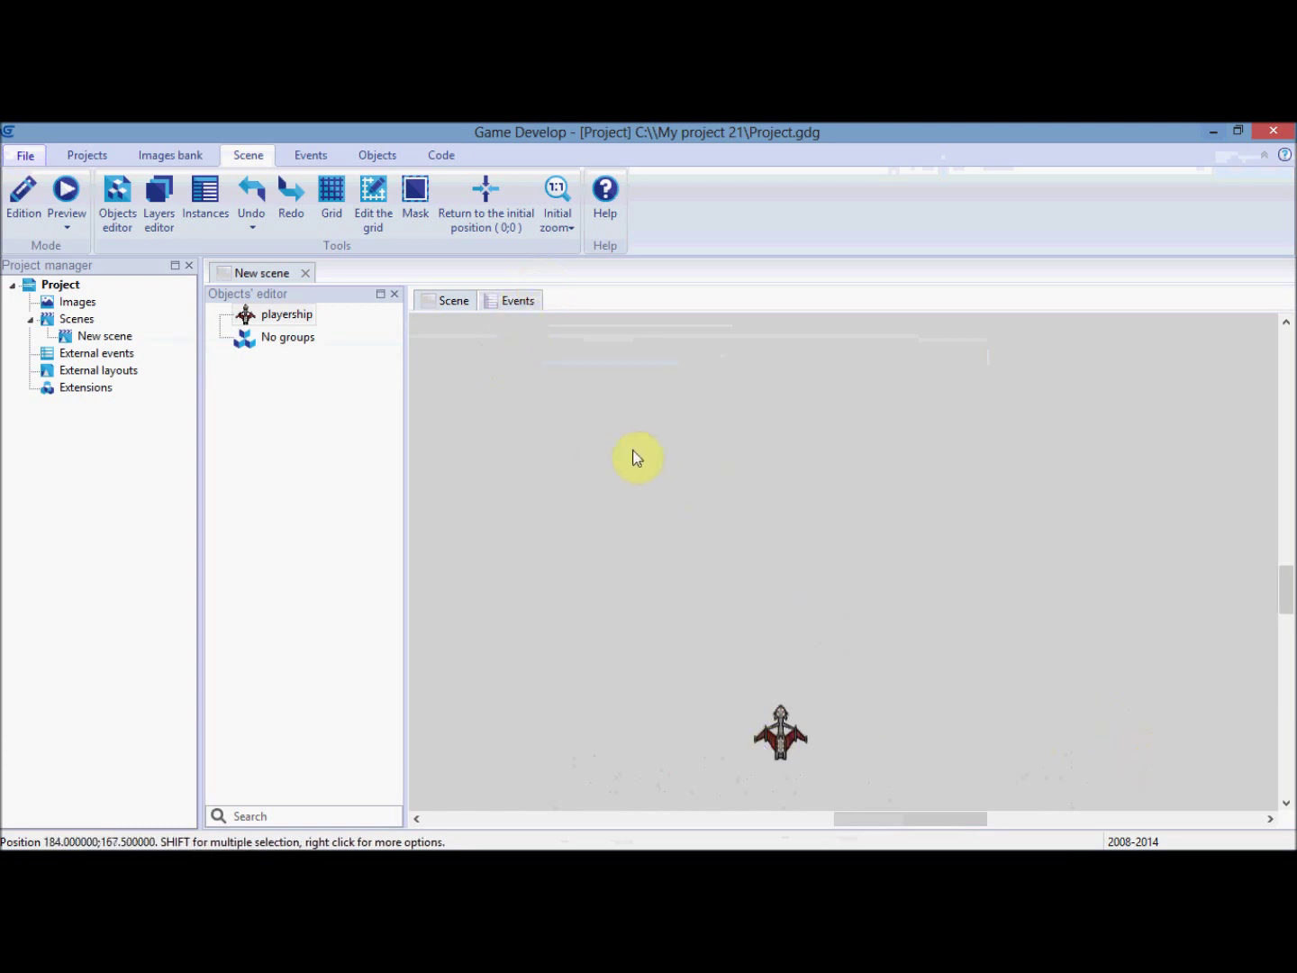
Add a Test X position condition to the d key event: playership X < 750
click(504, 303)
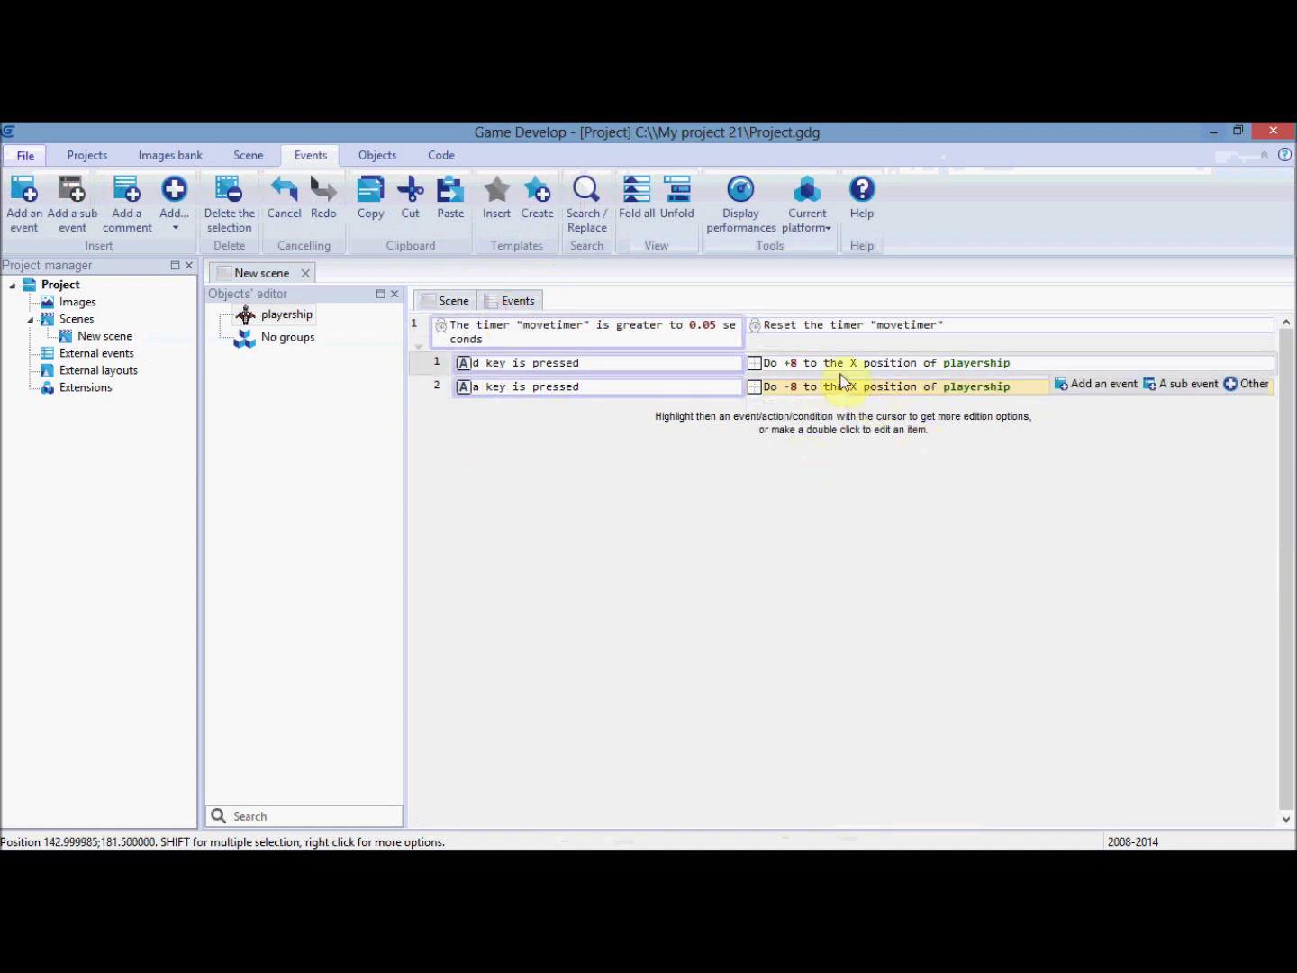
mouse_move(618, 374)
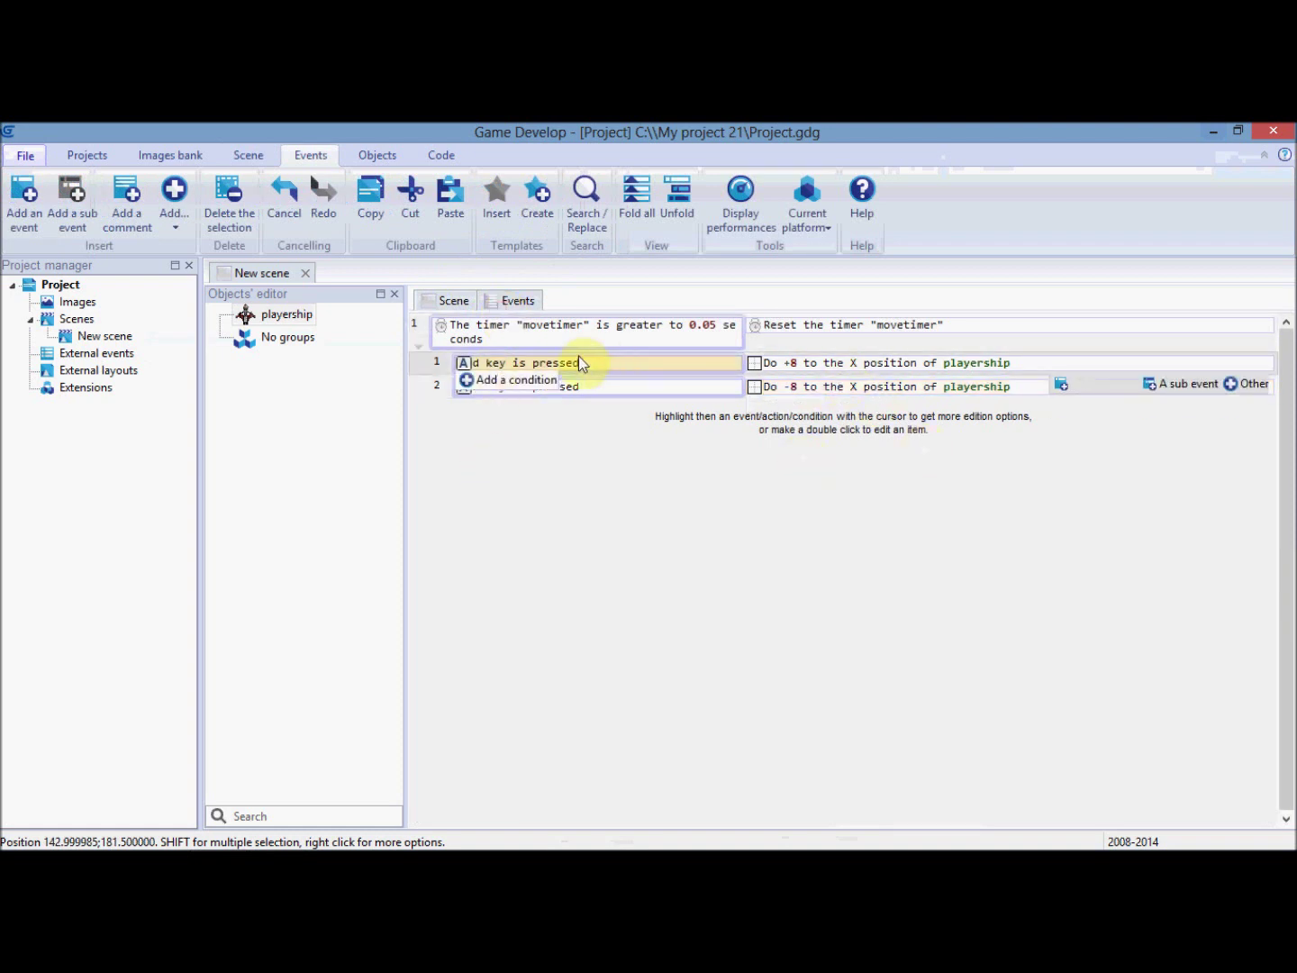
click(524, 382)
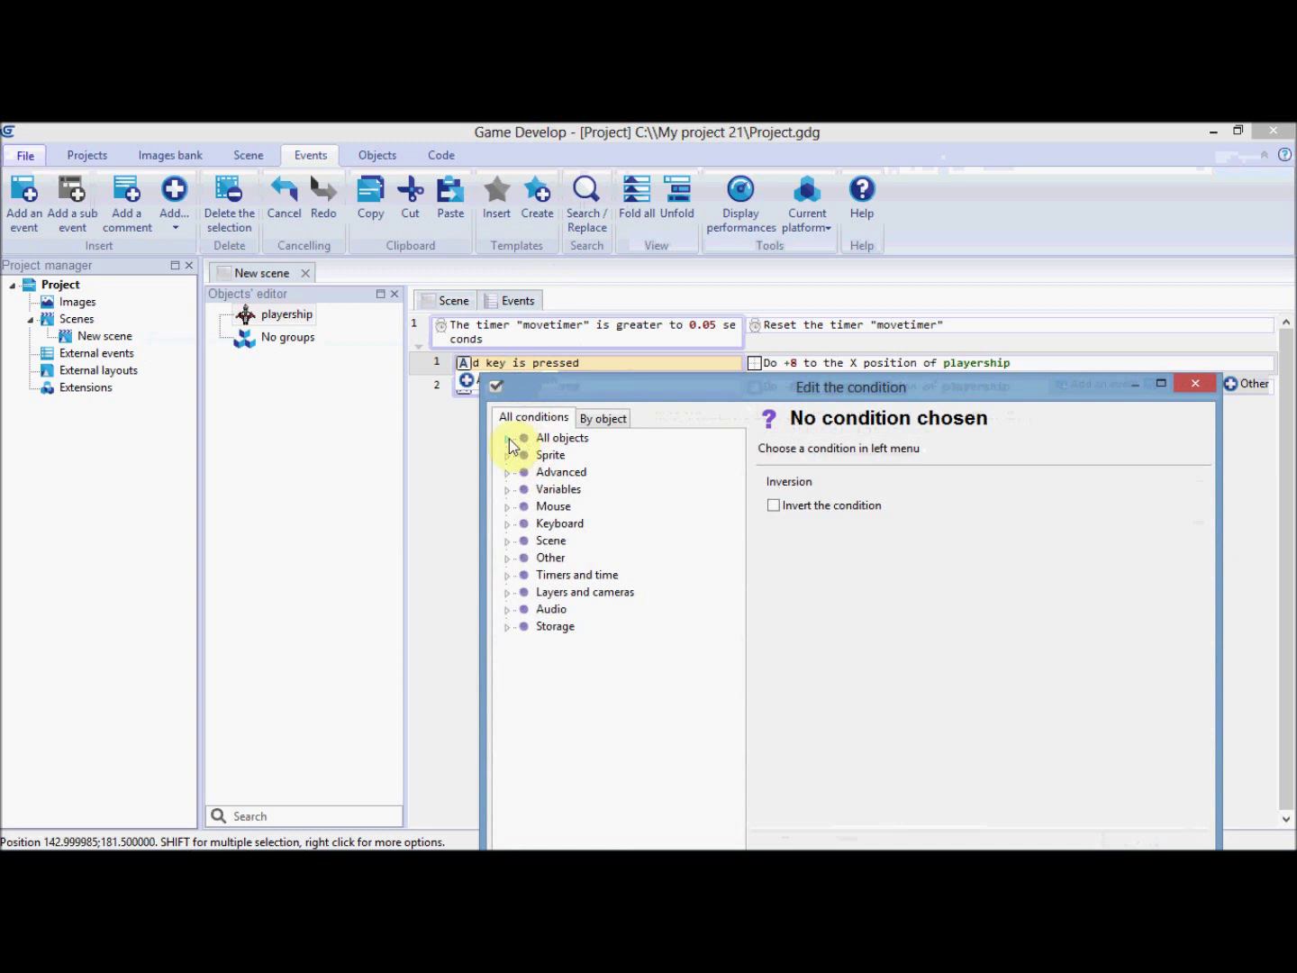
click(507, 438)
click(527, 558)
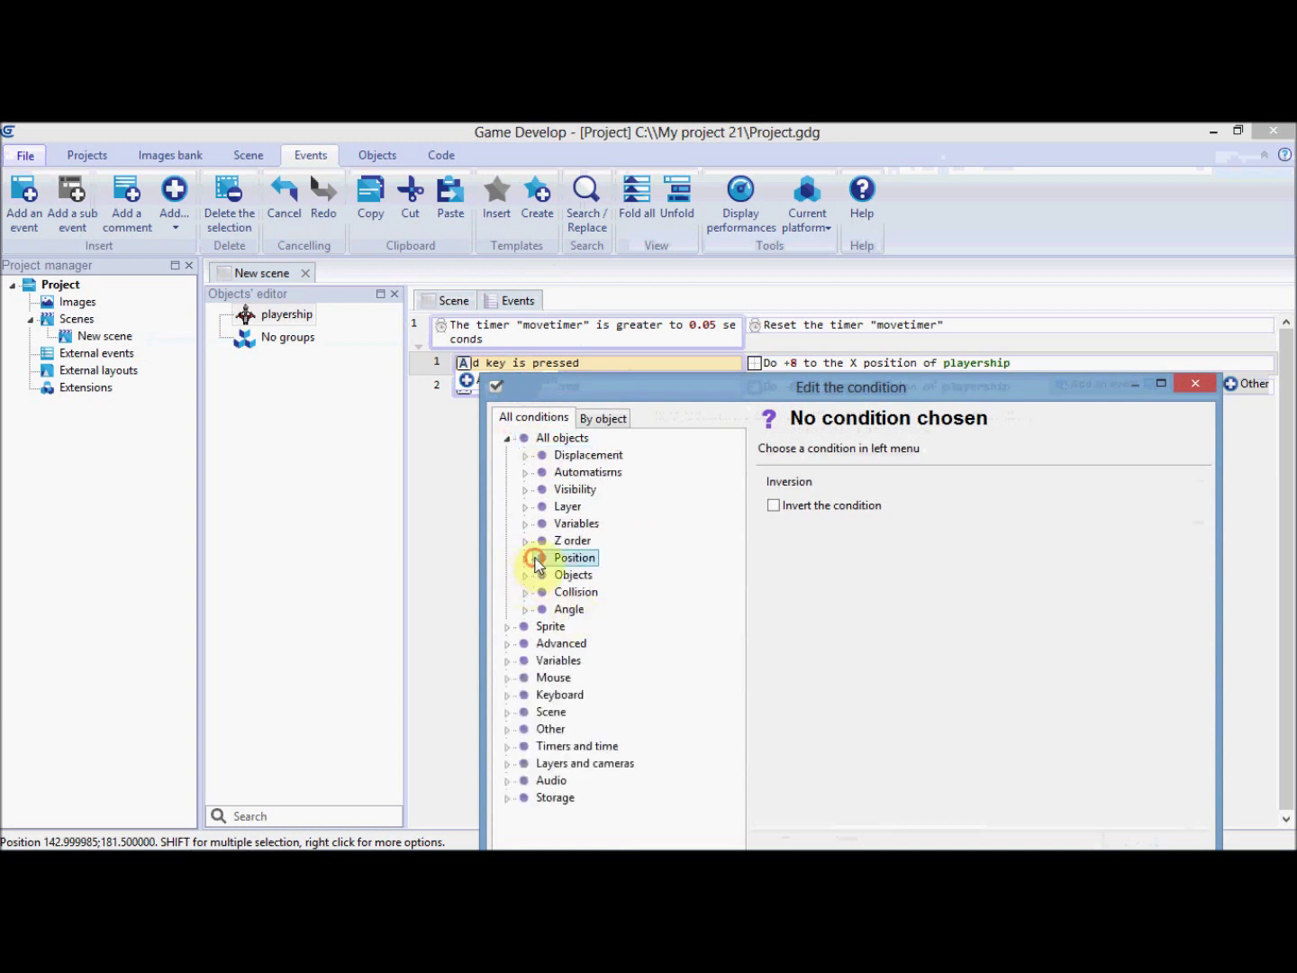
click(603, 576)
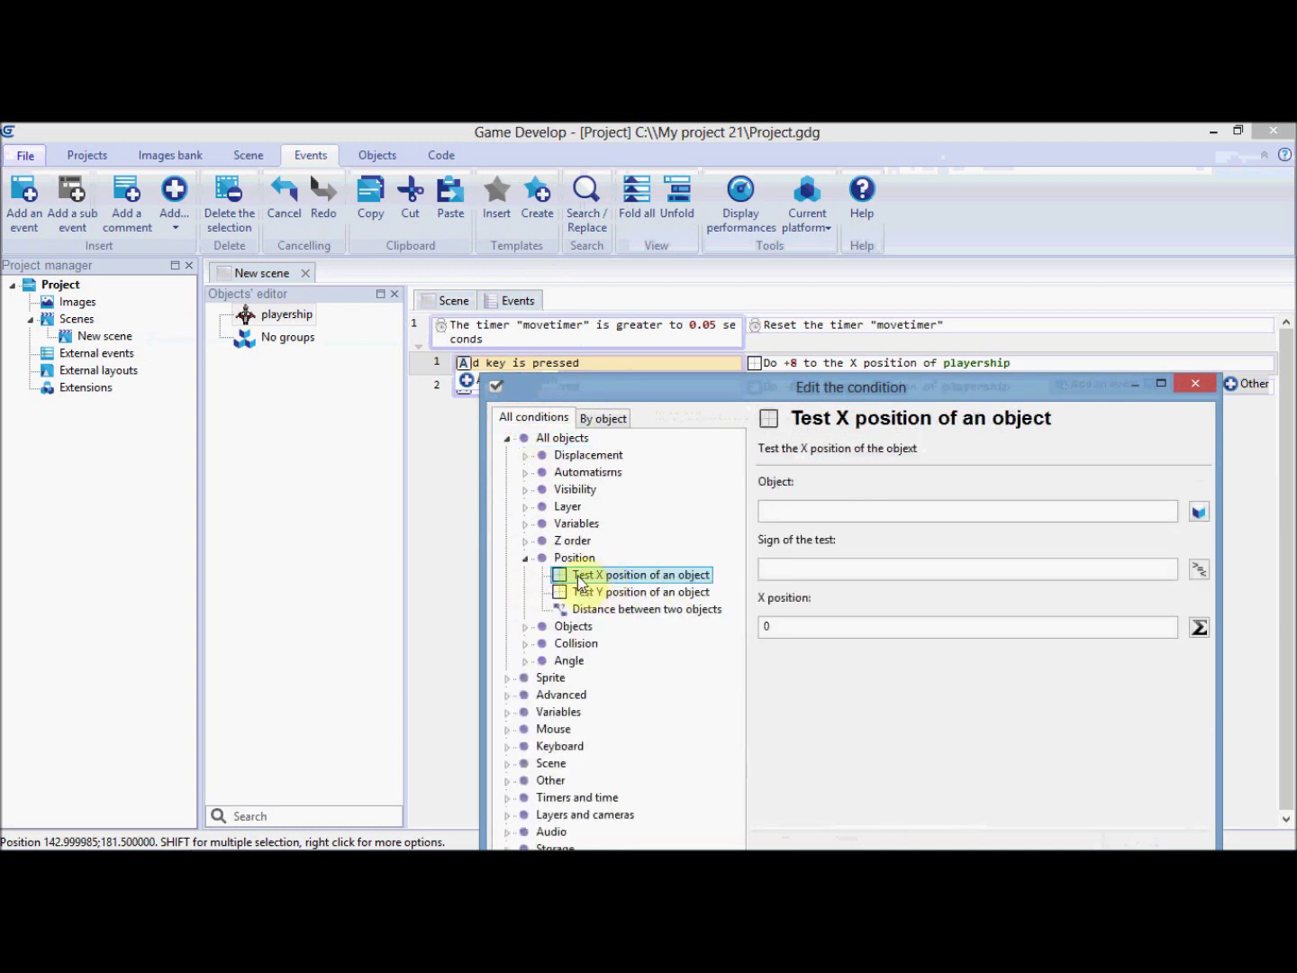
click(802, 508)
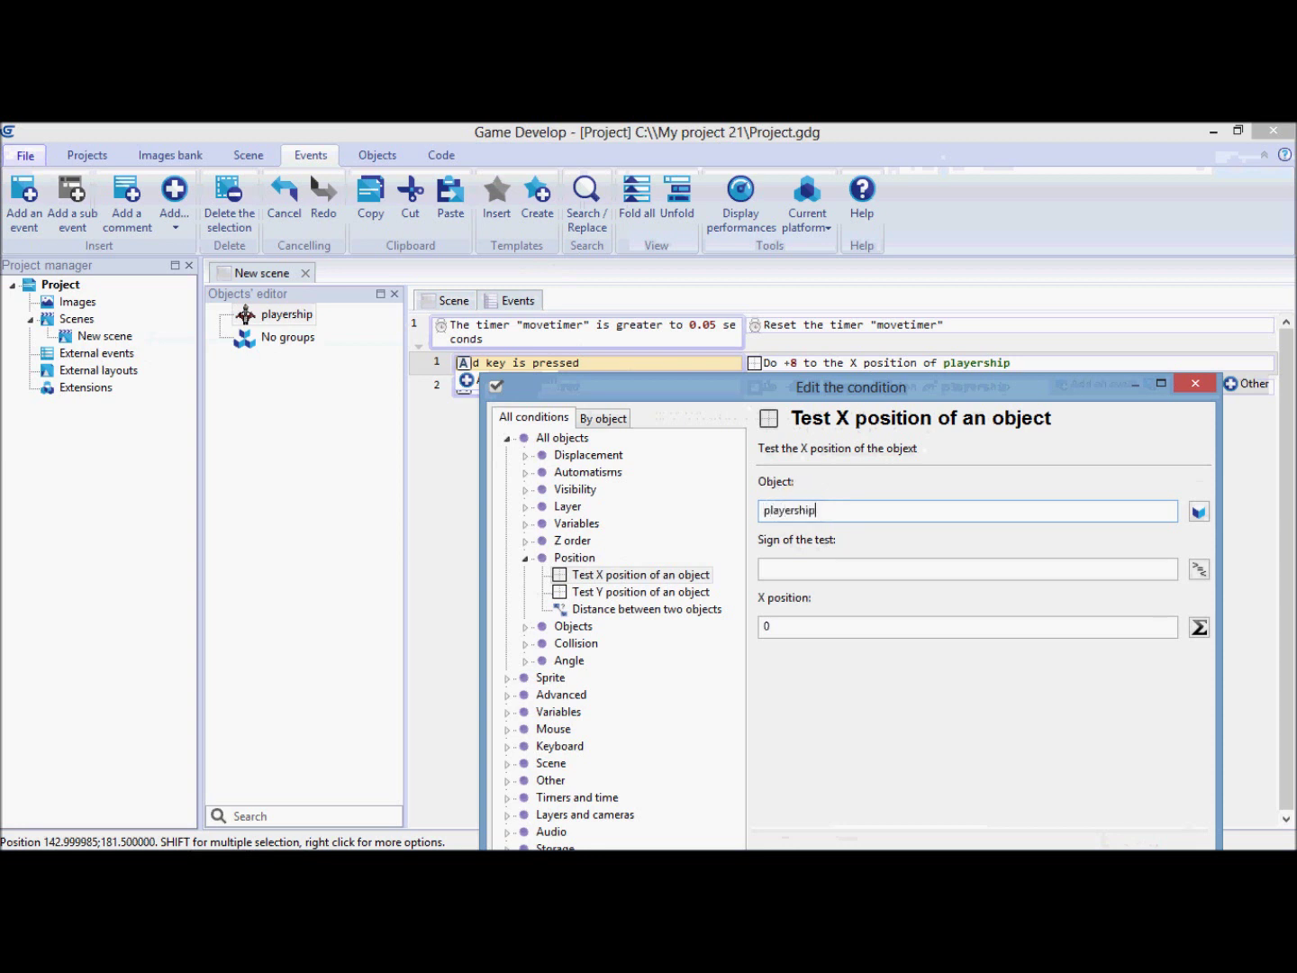
click(794, 569)
text(<)
click(816, 637)
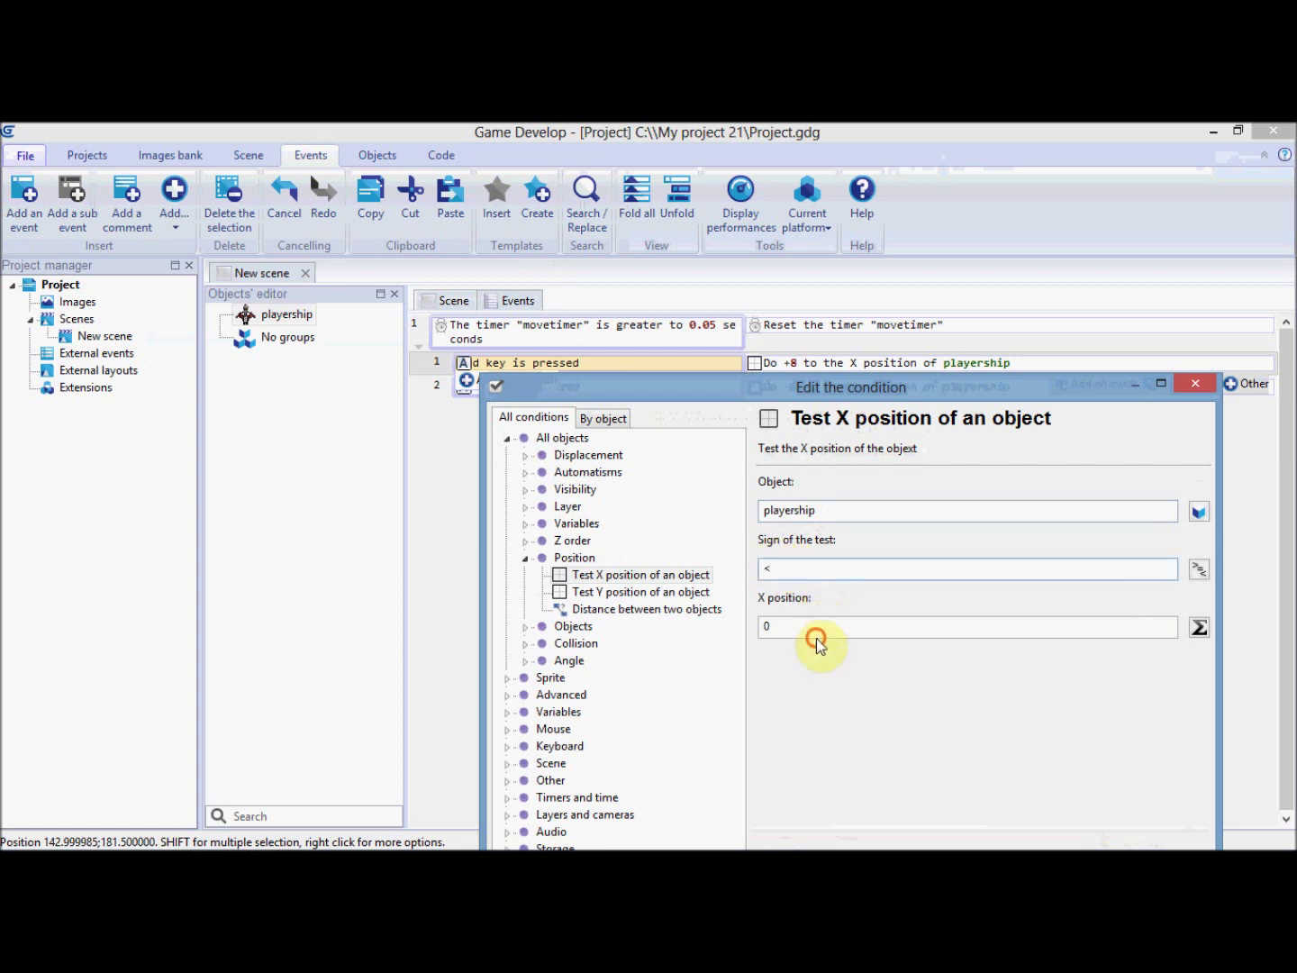
text(7)
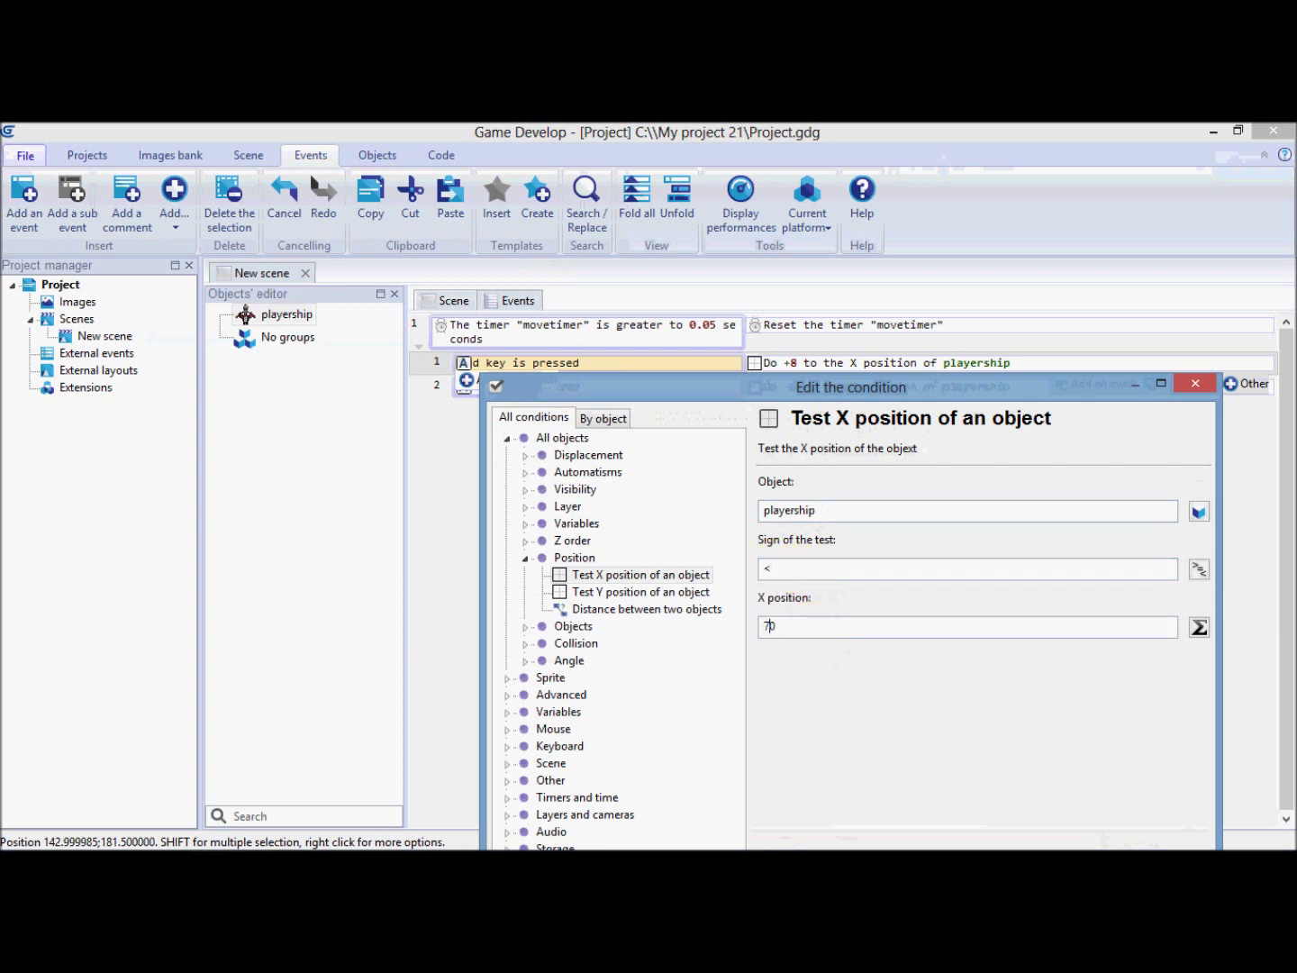
text(5)
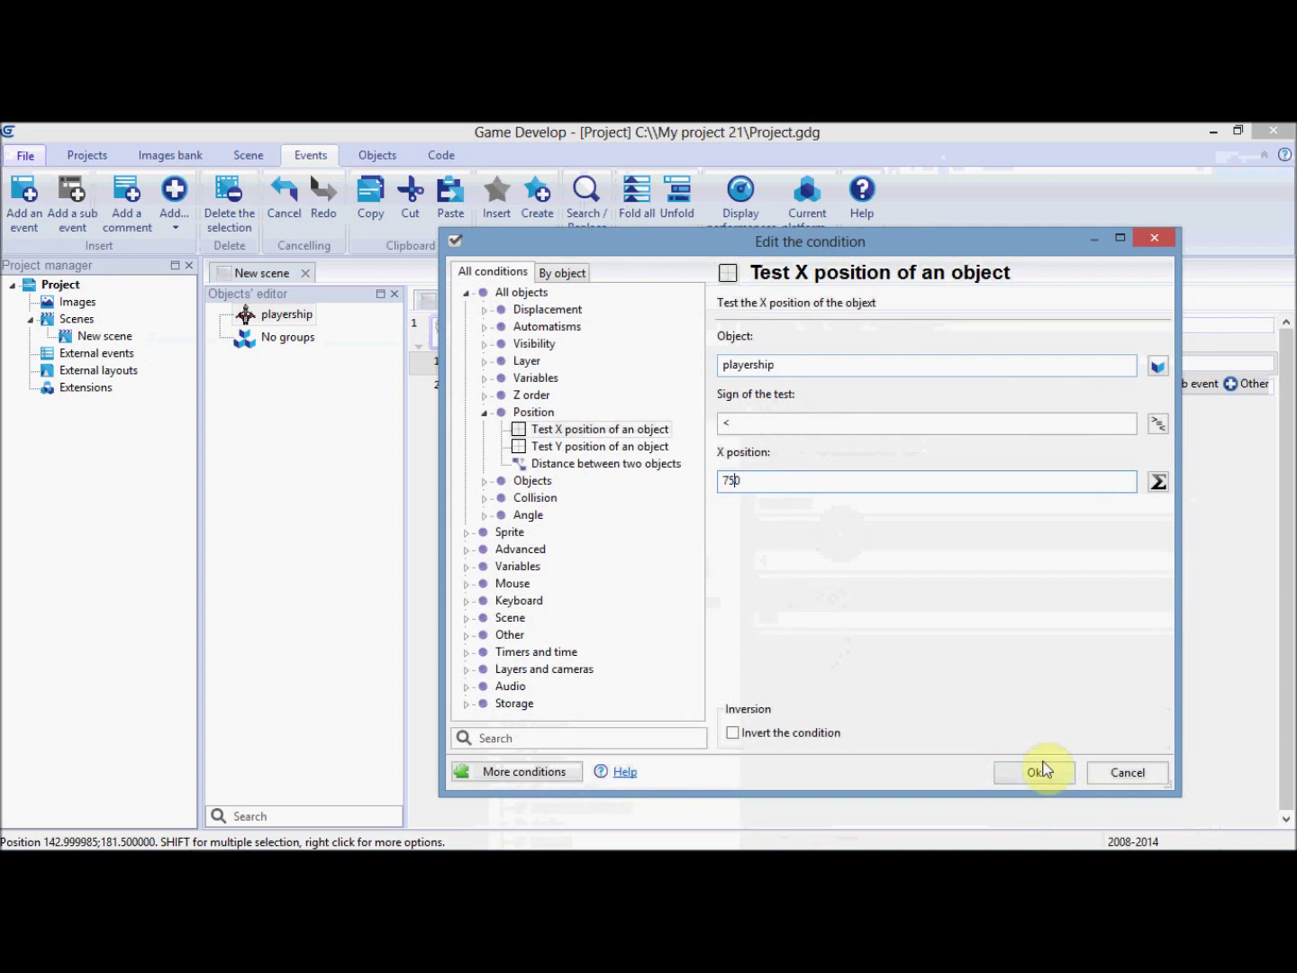
click(1037, 774)
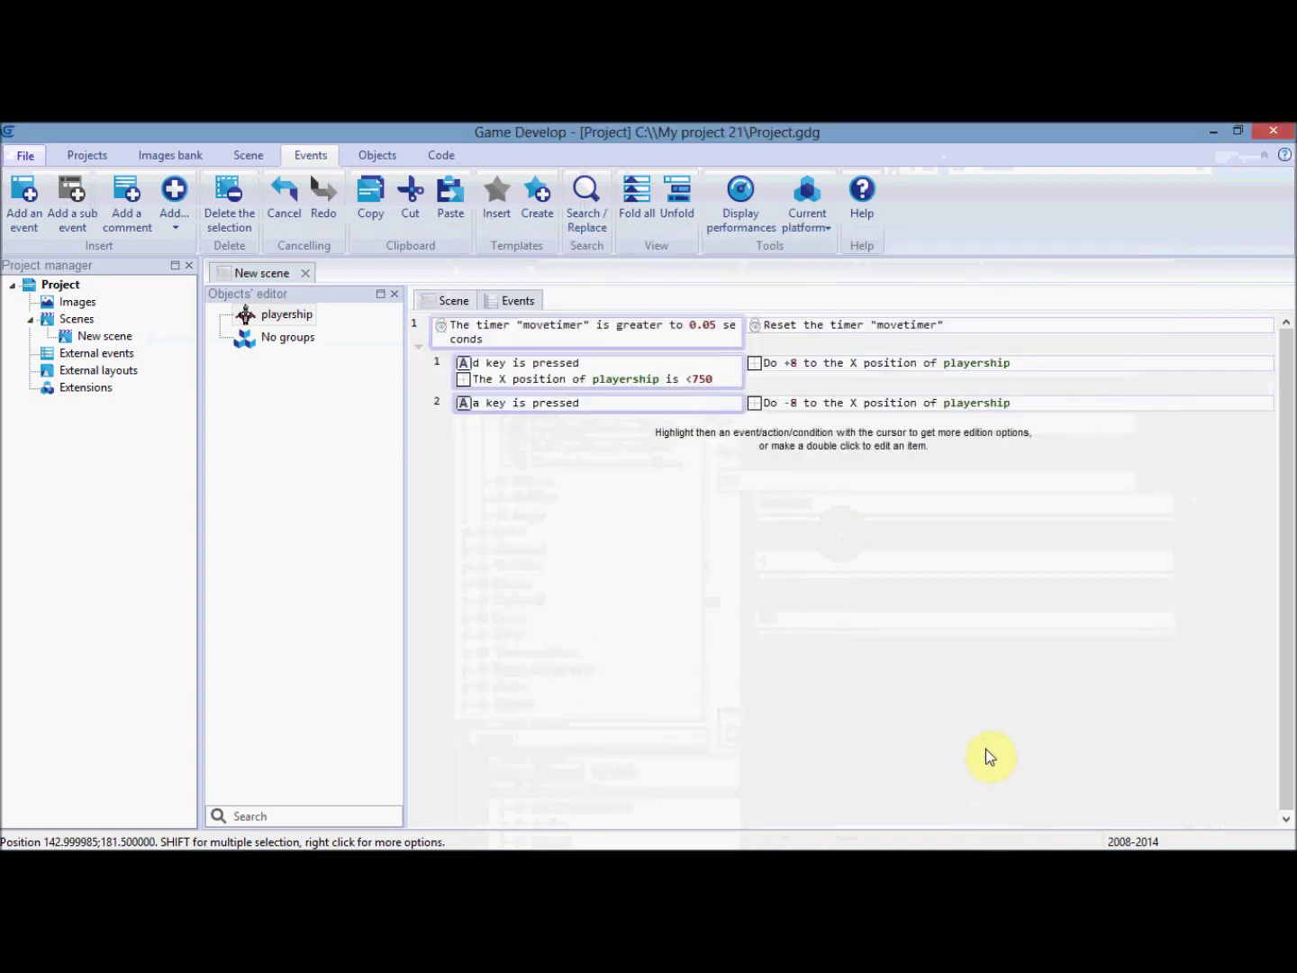
Add a Test X position condition to the a key event: playership X > 0
click(594, 401)
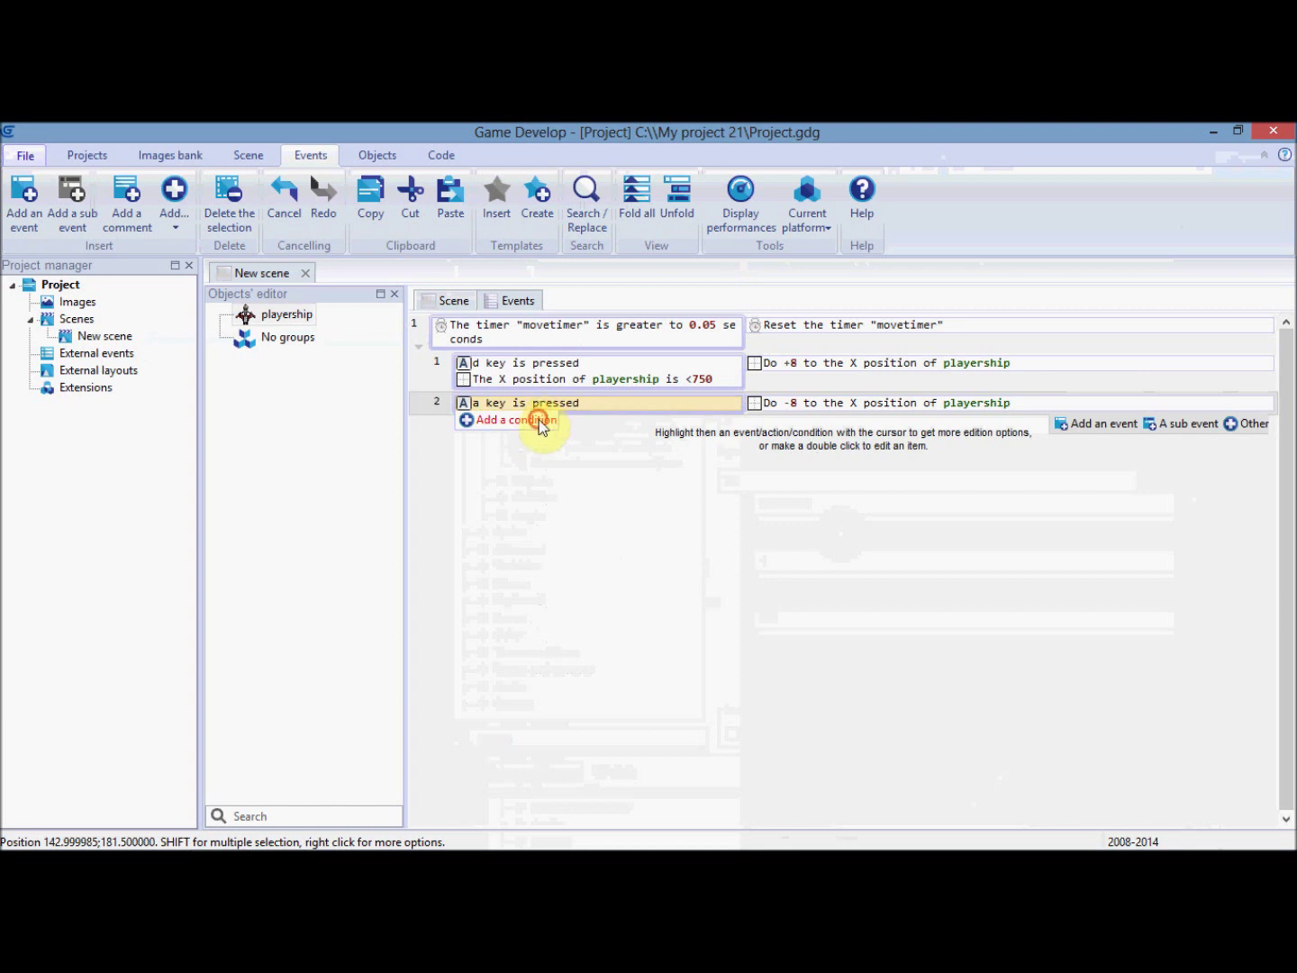
click(538, 420)
click(509, 439)
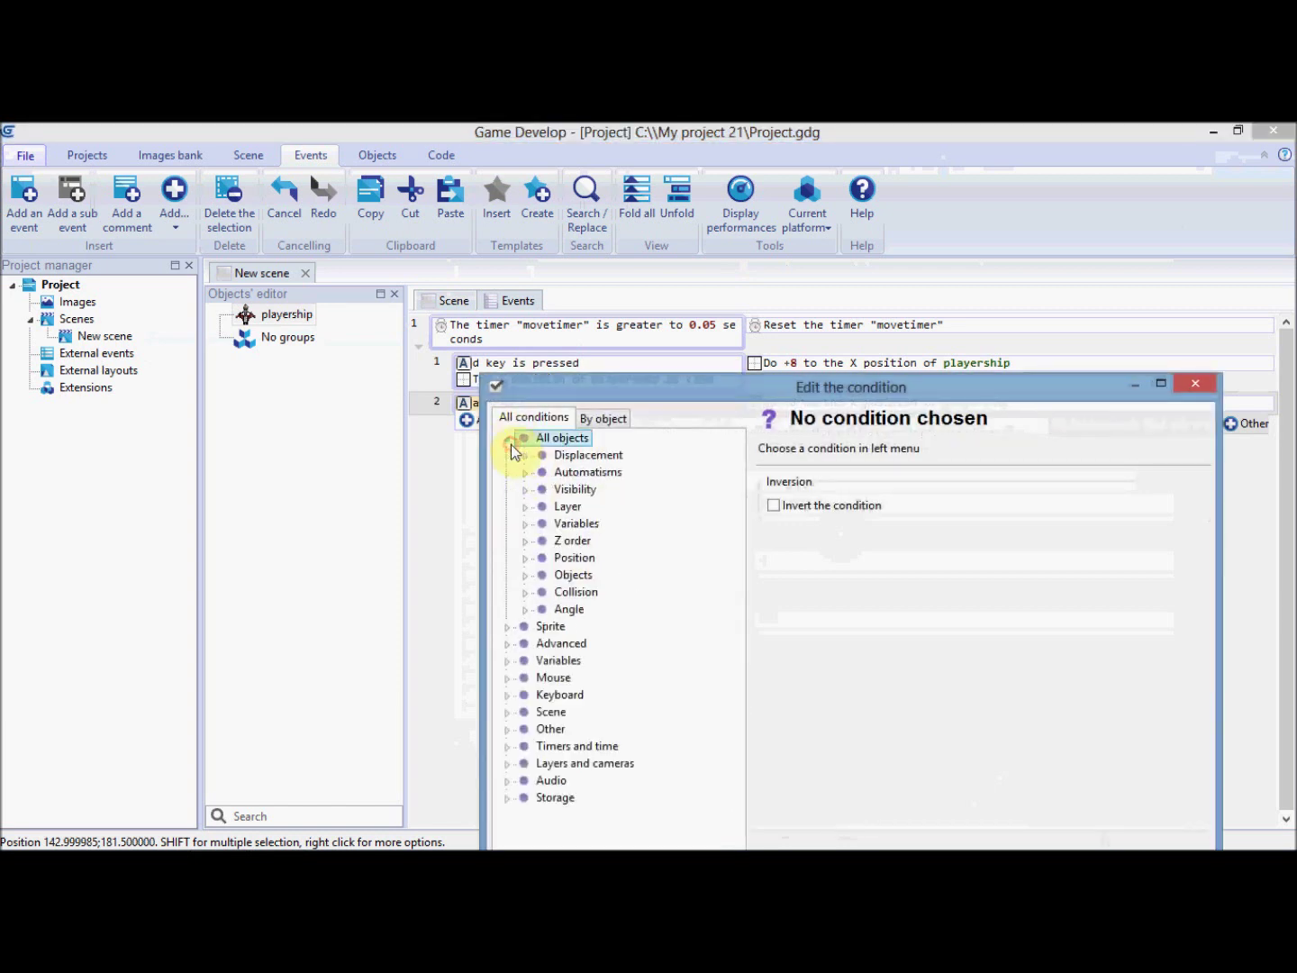
click(525, 559)
click(563, 577)
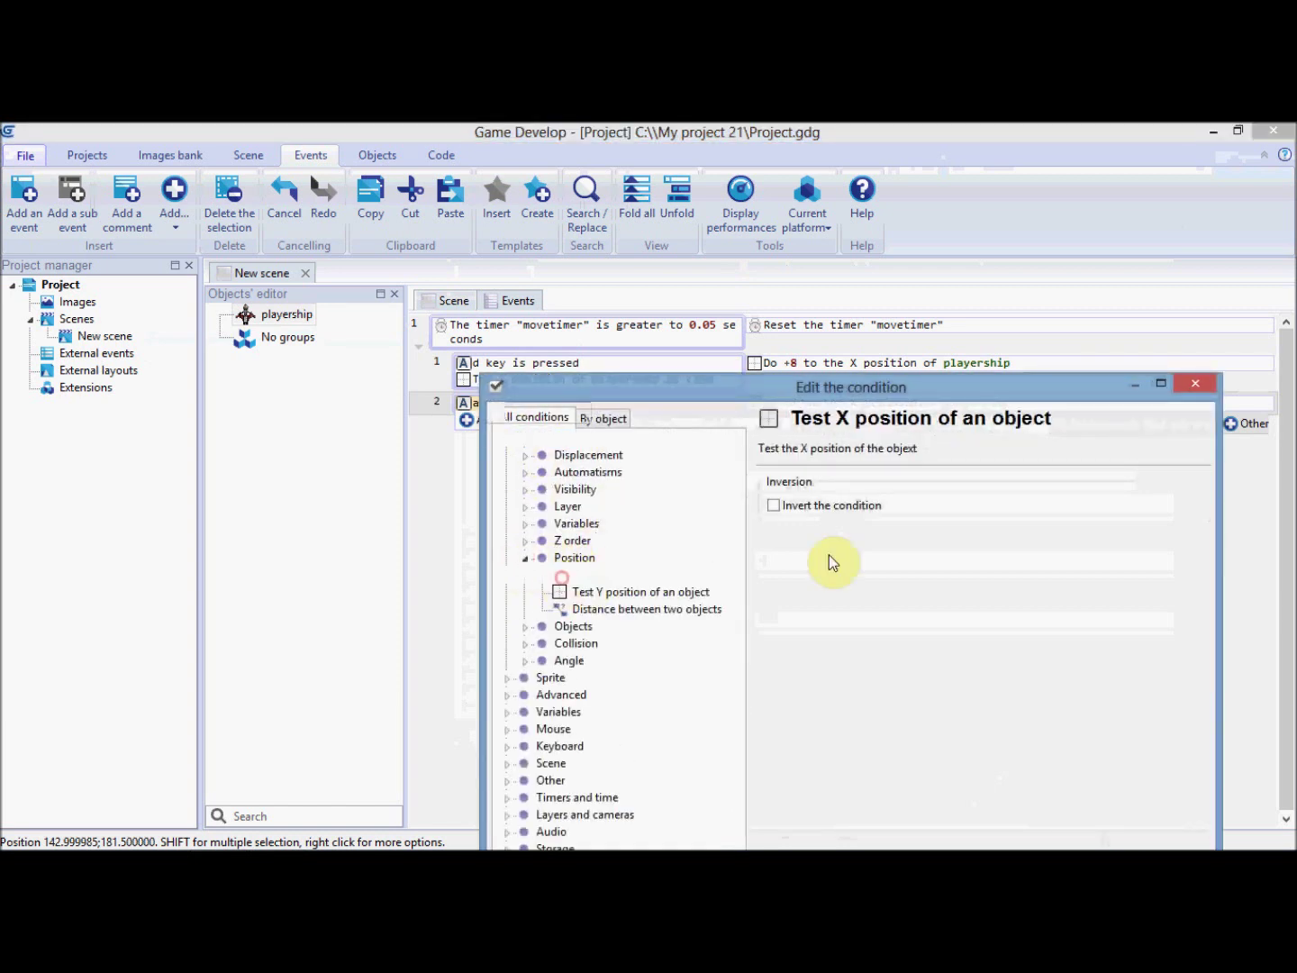
click(807, 512)
text(playership)
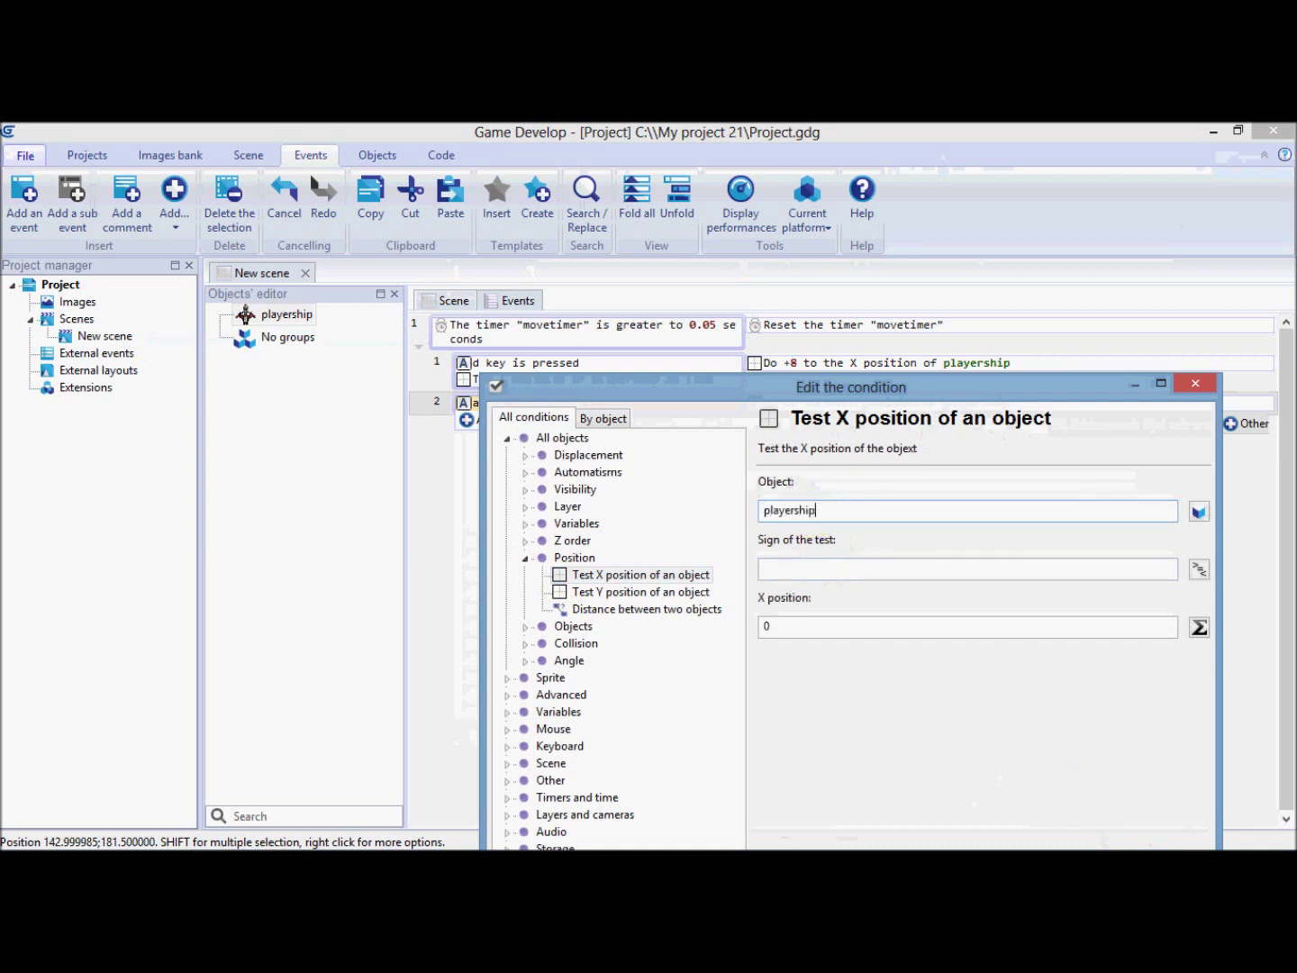
click(831, 572)
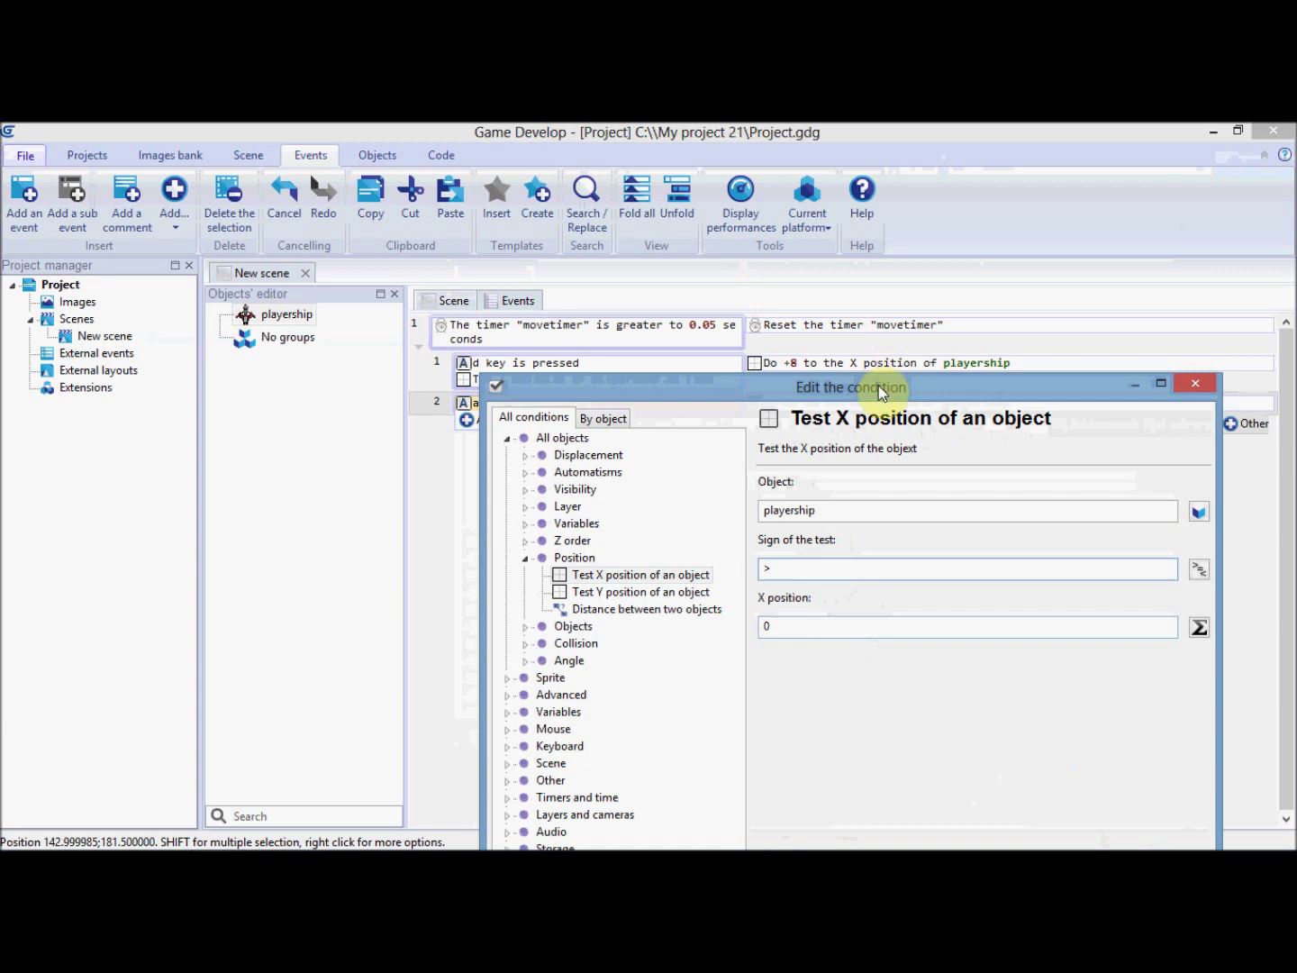
click(797, 626)
drag(898, 384, 856, 276)
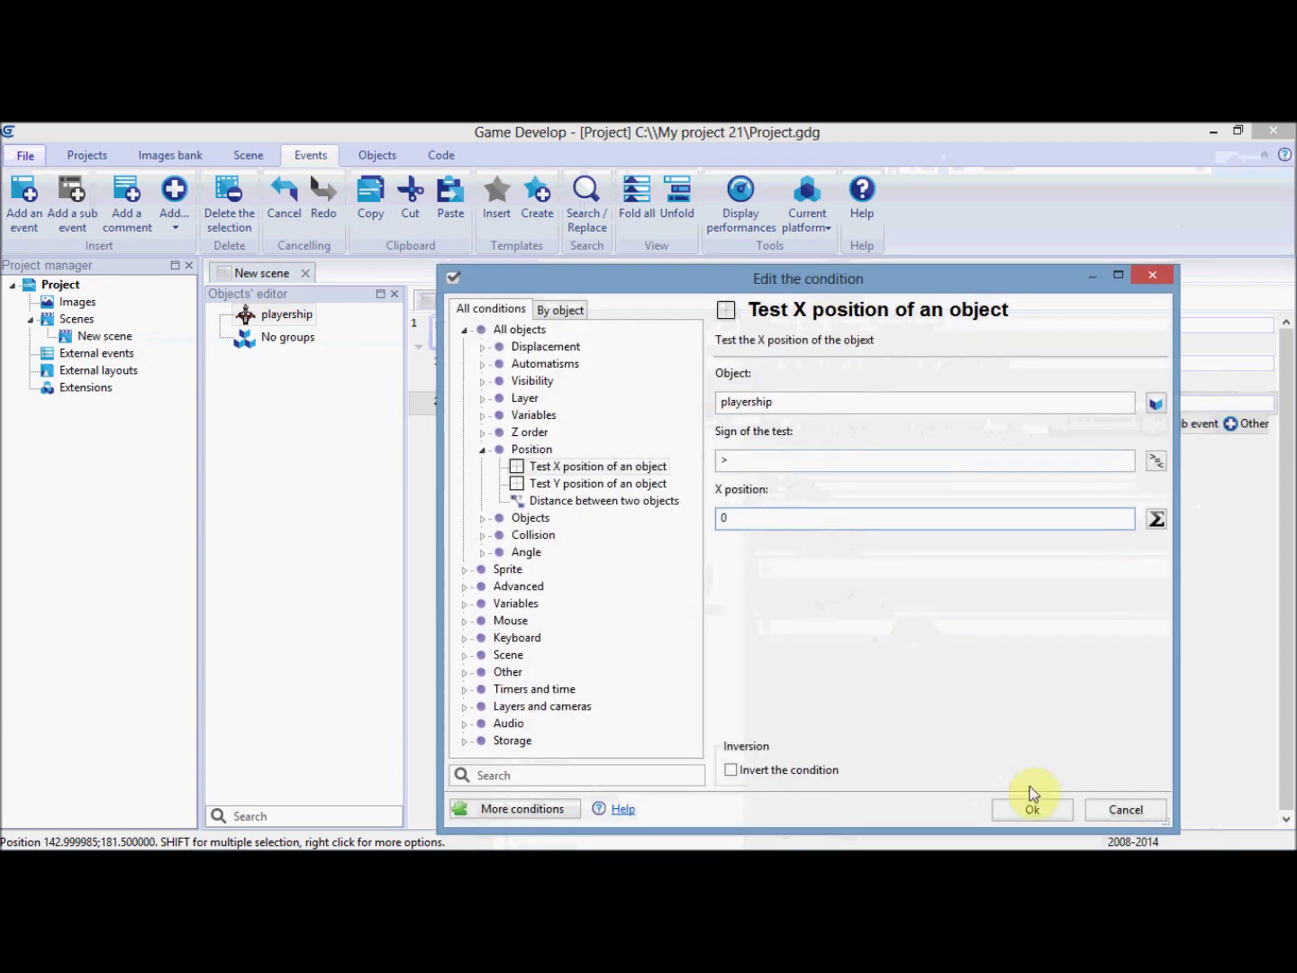
click(1034, 809)
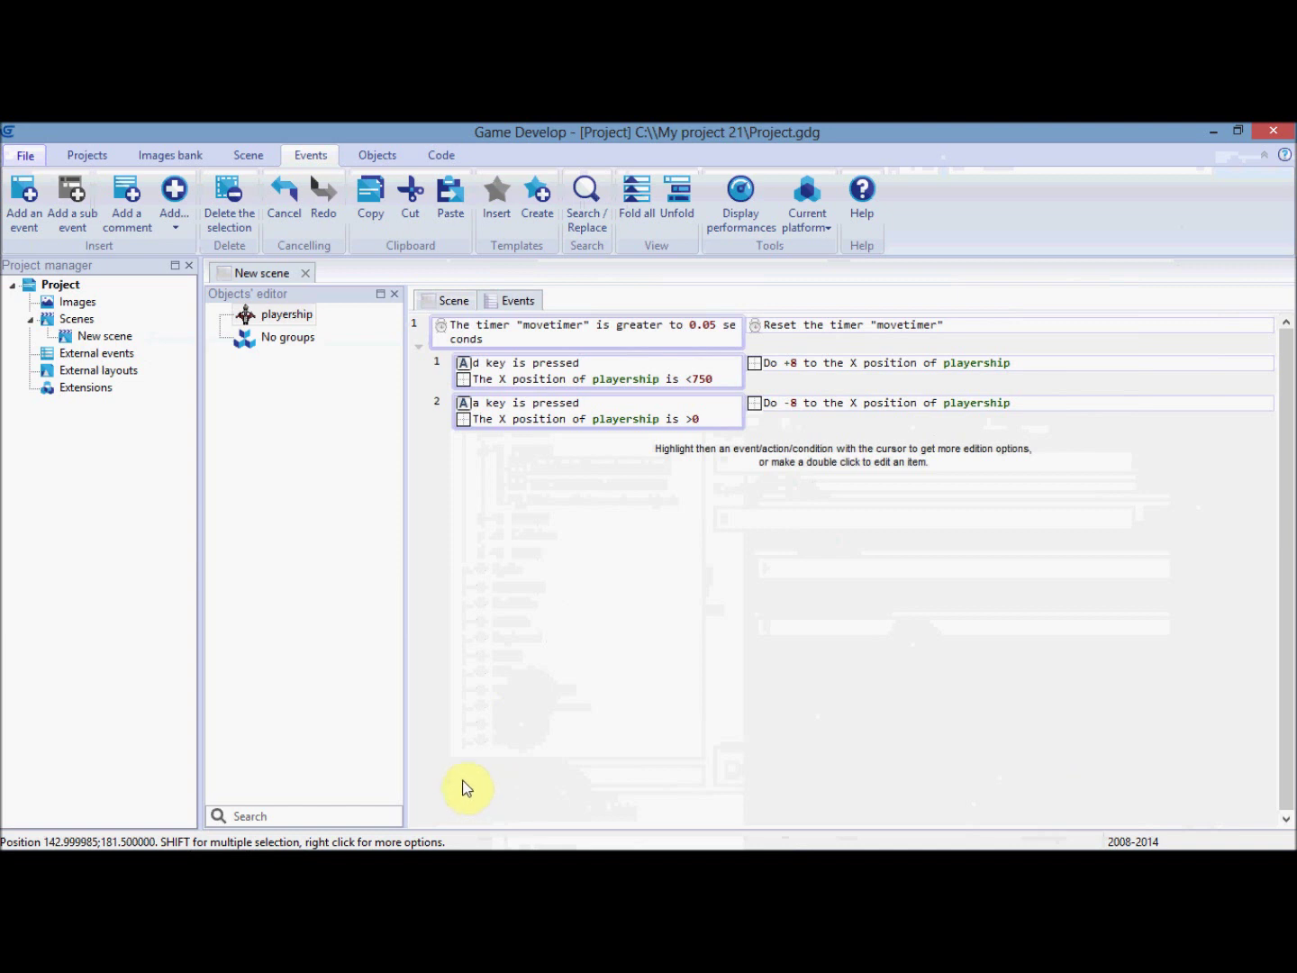
Preview the scene and test the ship's bounded left and right movement
click(457, 305)
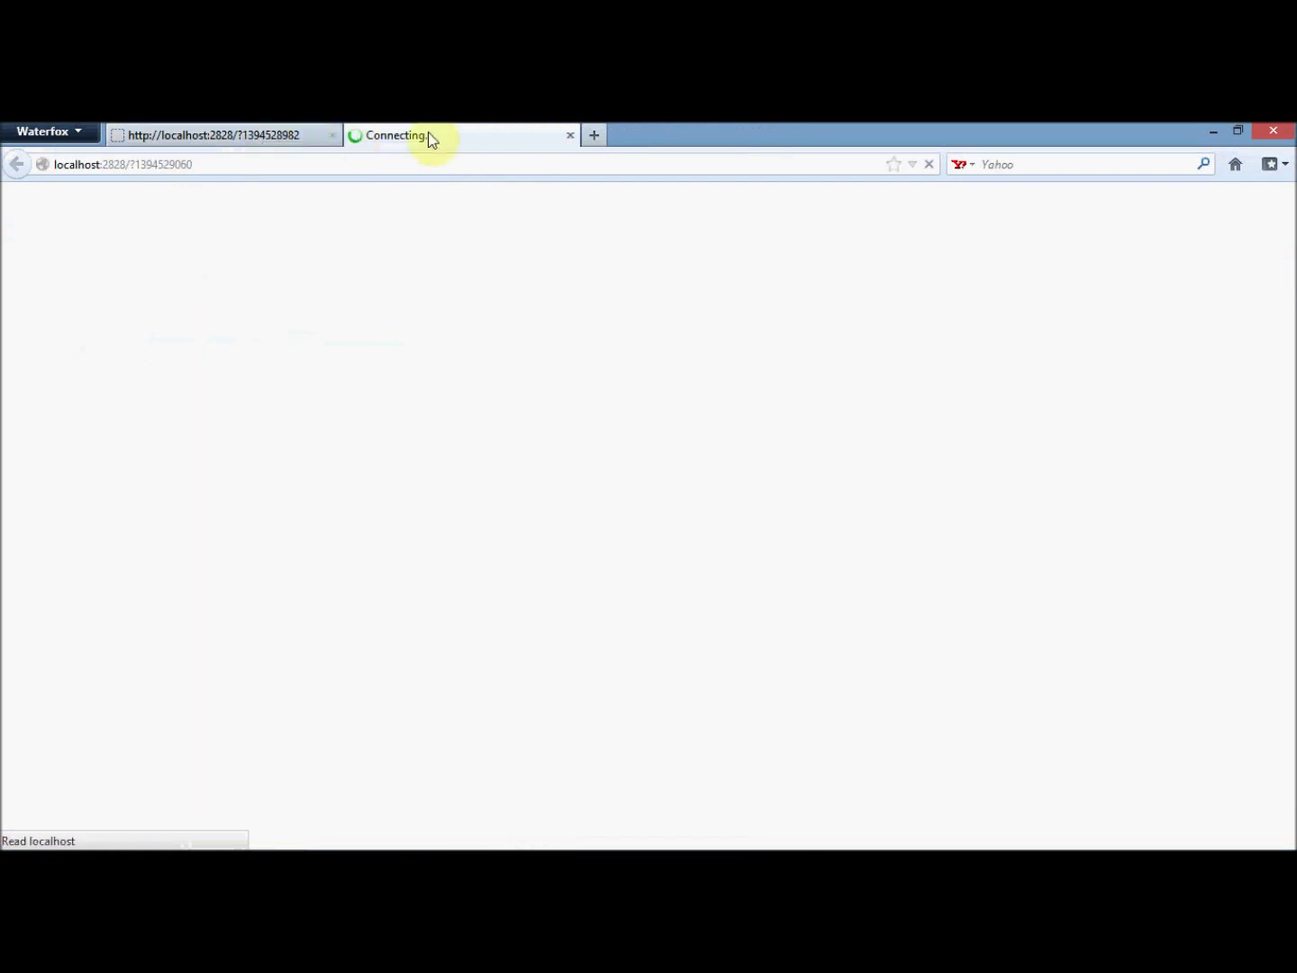
key(Left)
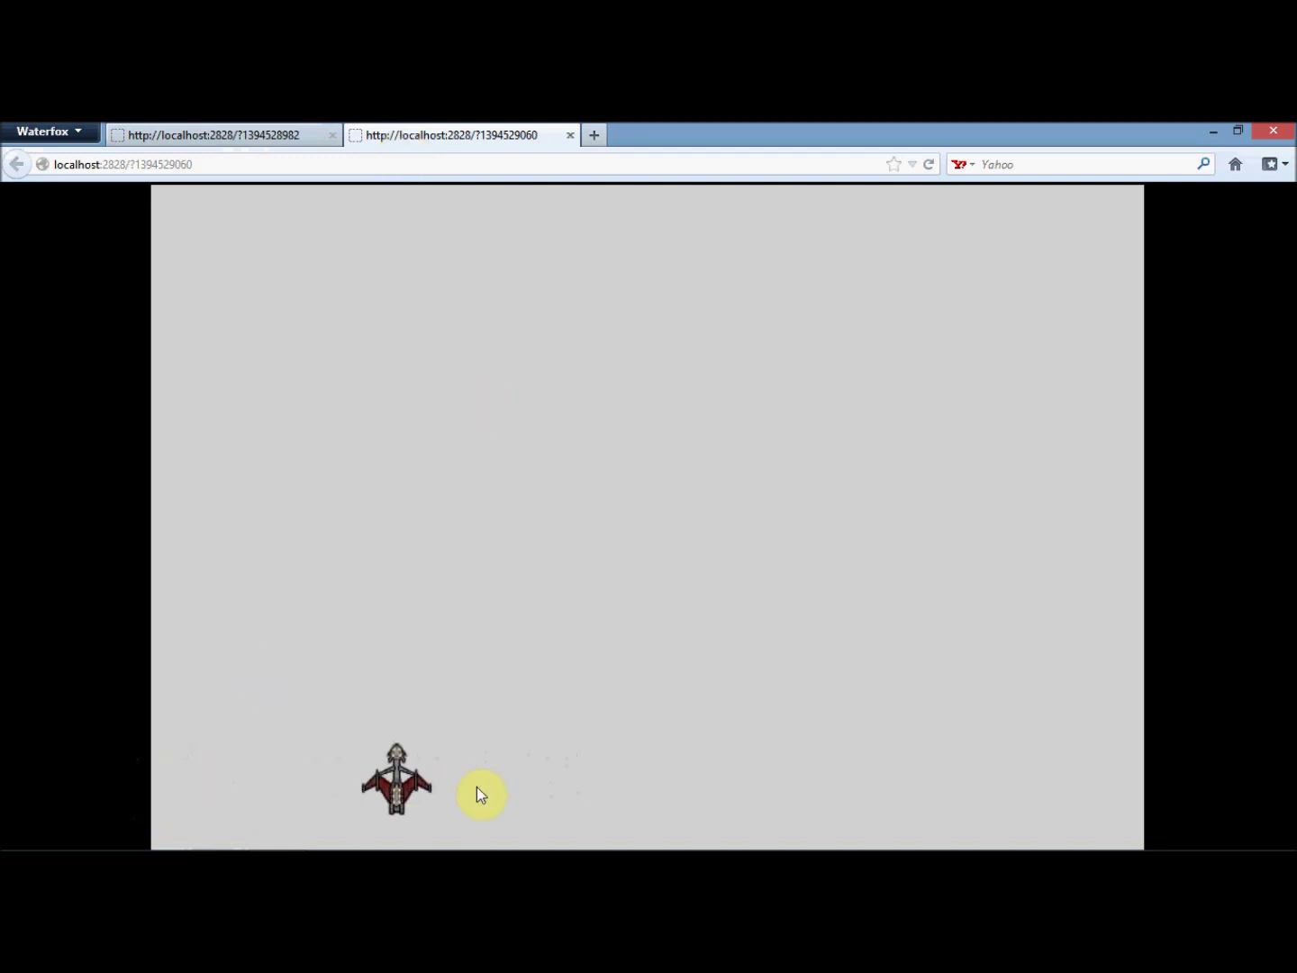
key(Right)
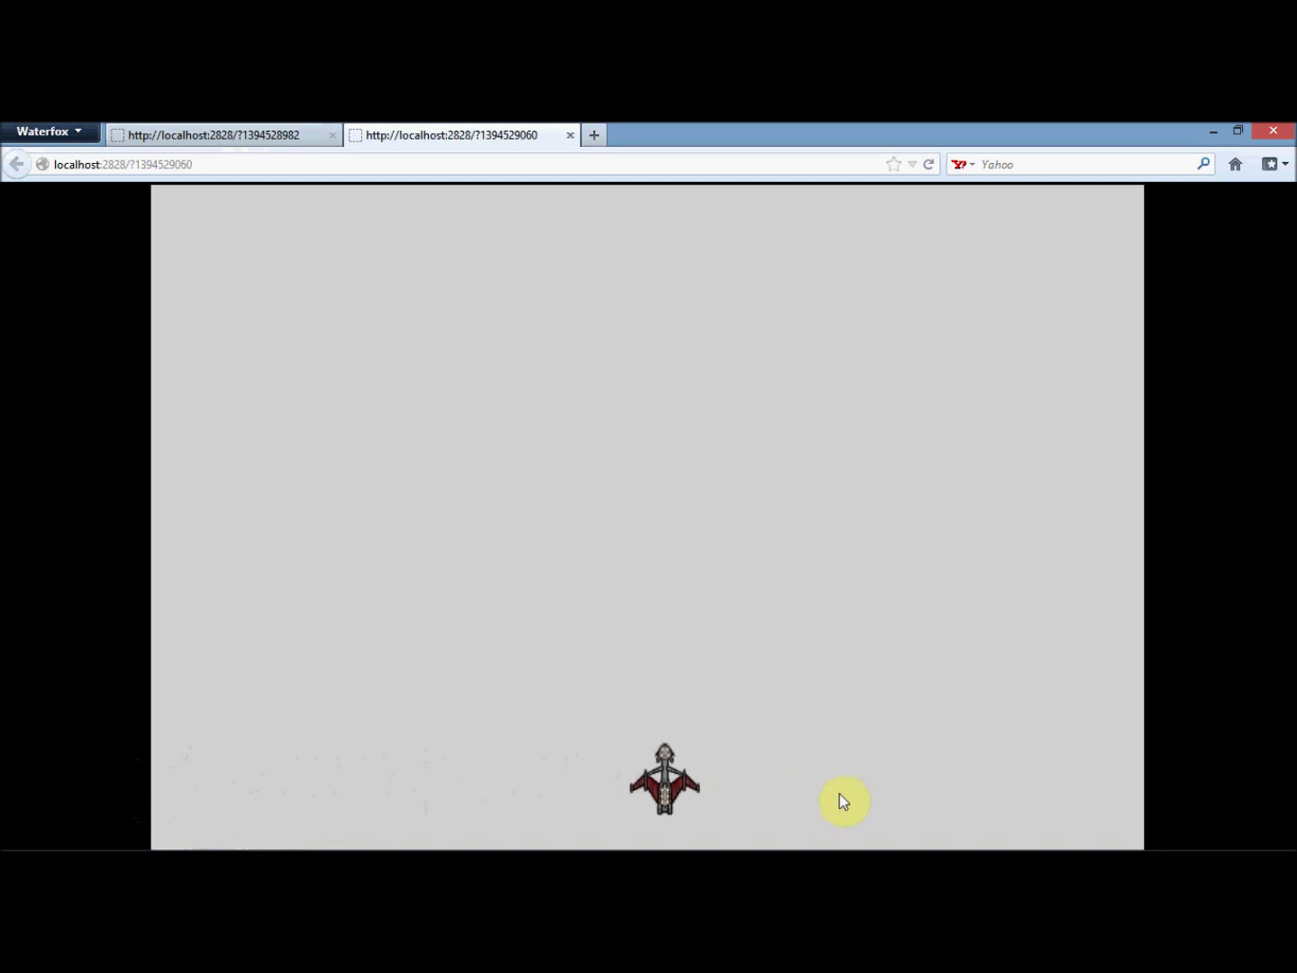
key(Right)
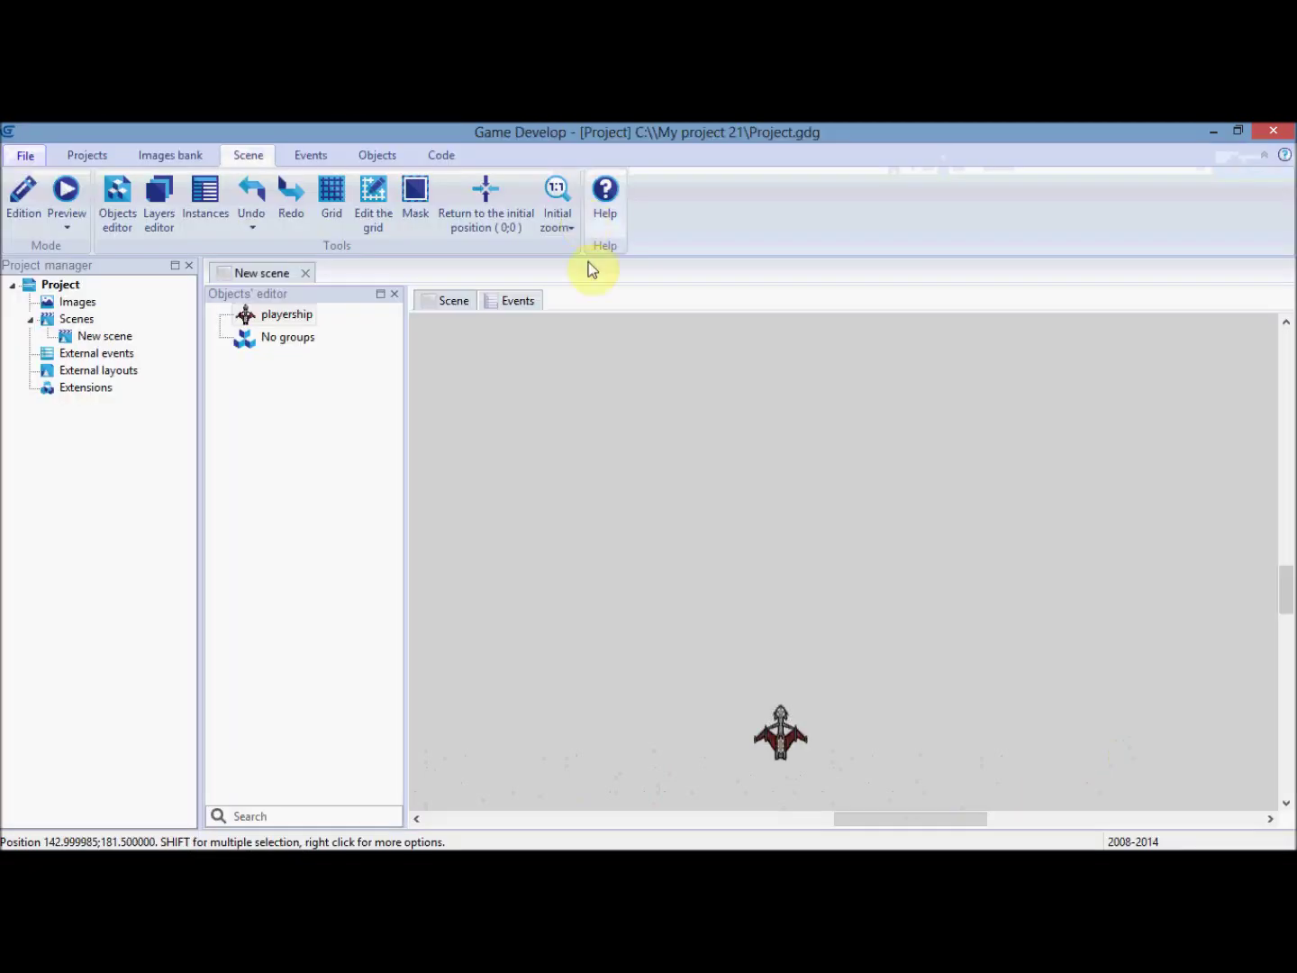
Back in the events, start editing the d key event's 750 X limit
click(511, 303)
click(705, 378)
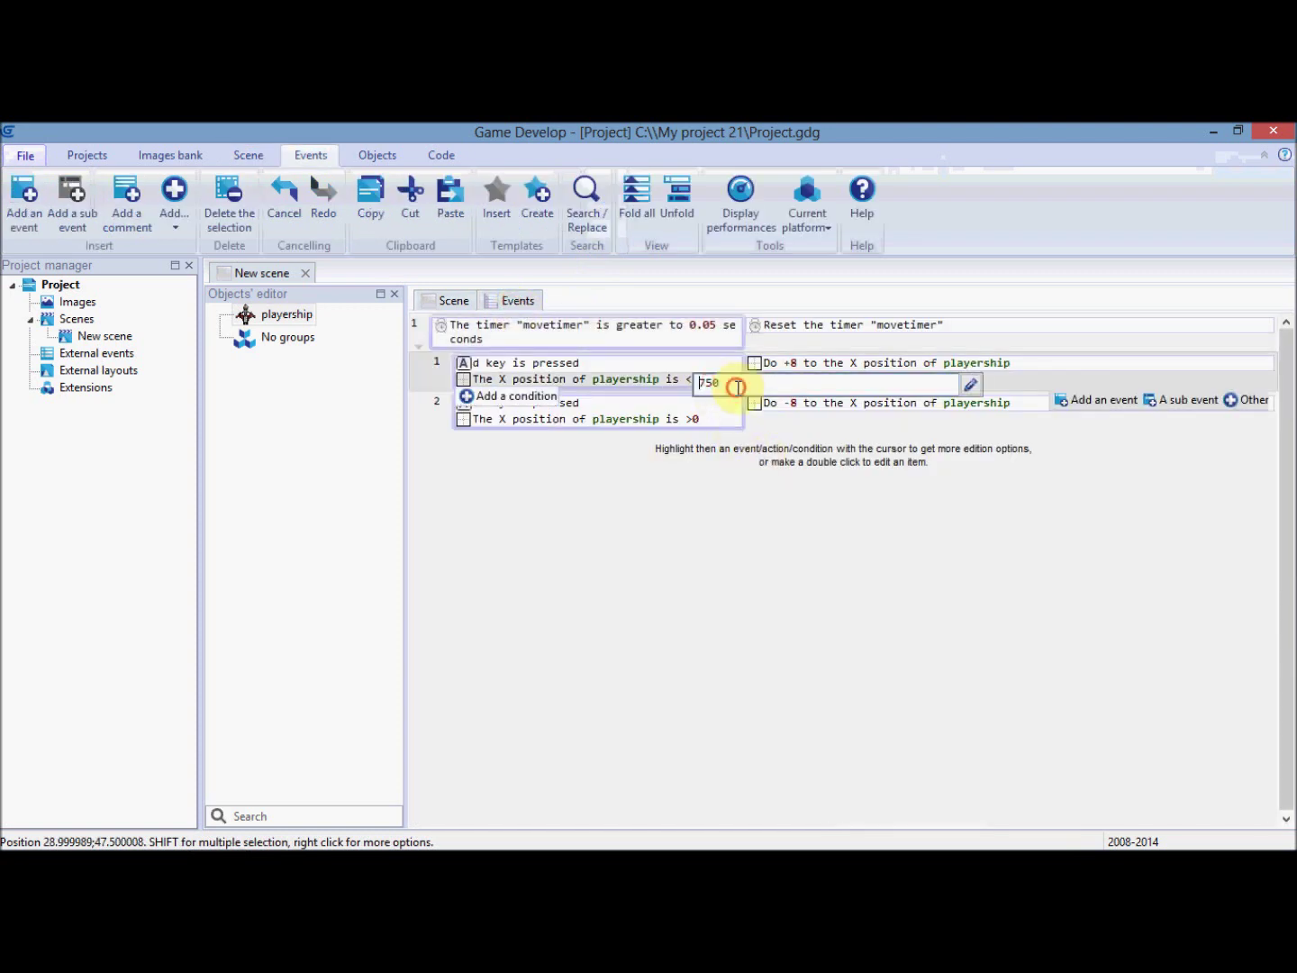
key(BackSpace)
key(BackSpace)
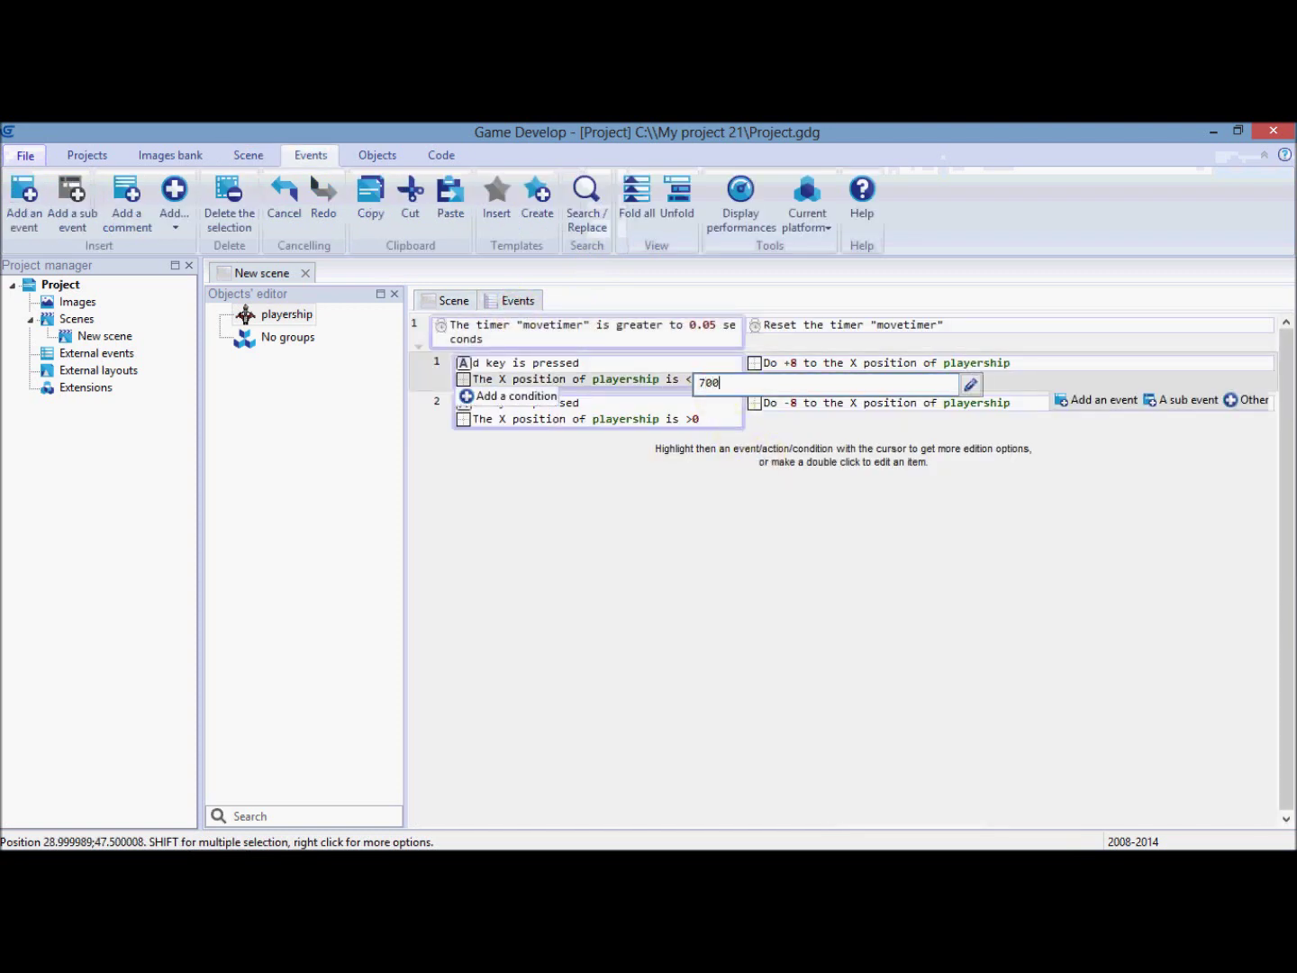